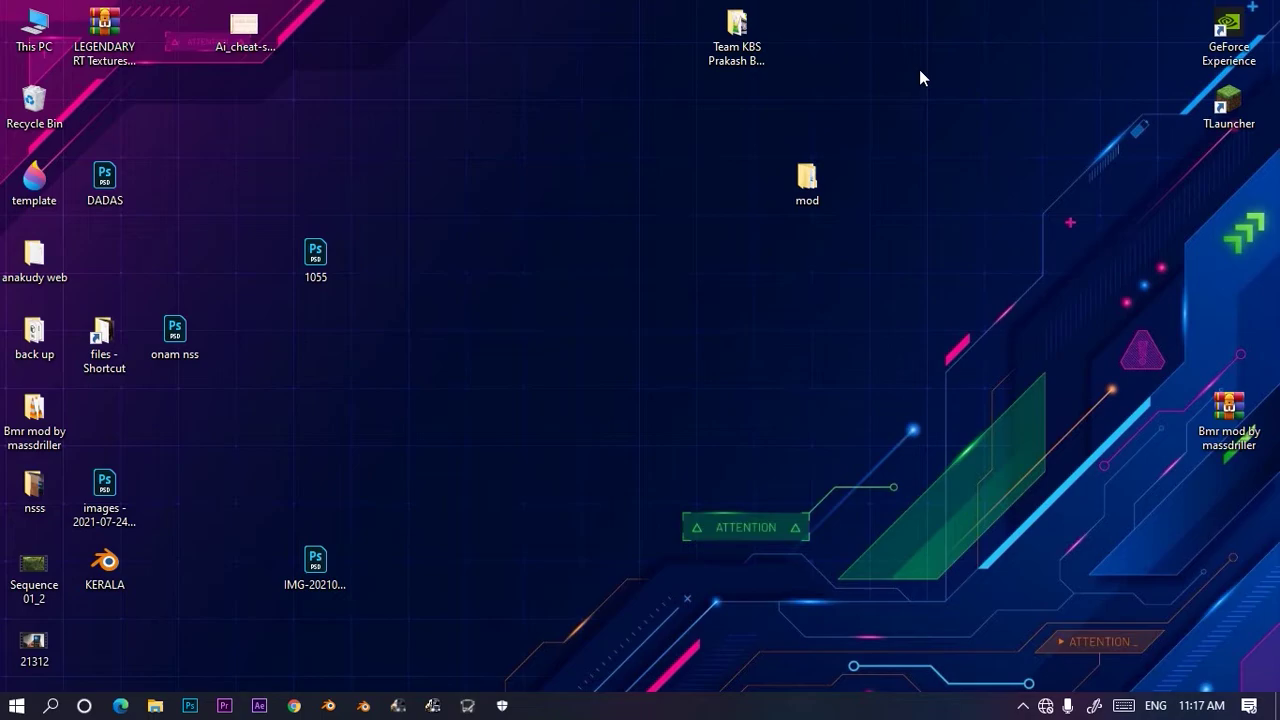
Step: Launch Blender, dismiss its splash screen and select everything in the default scene
left_click(366, 706)
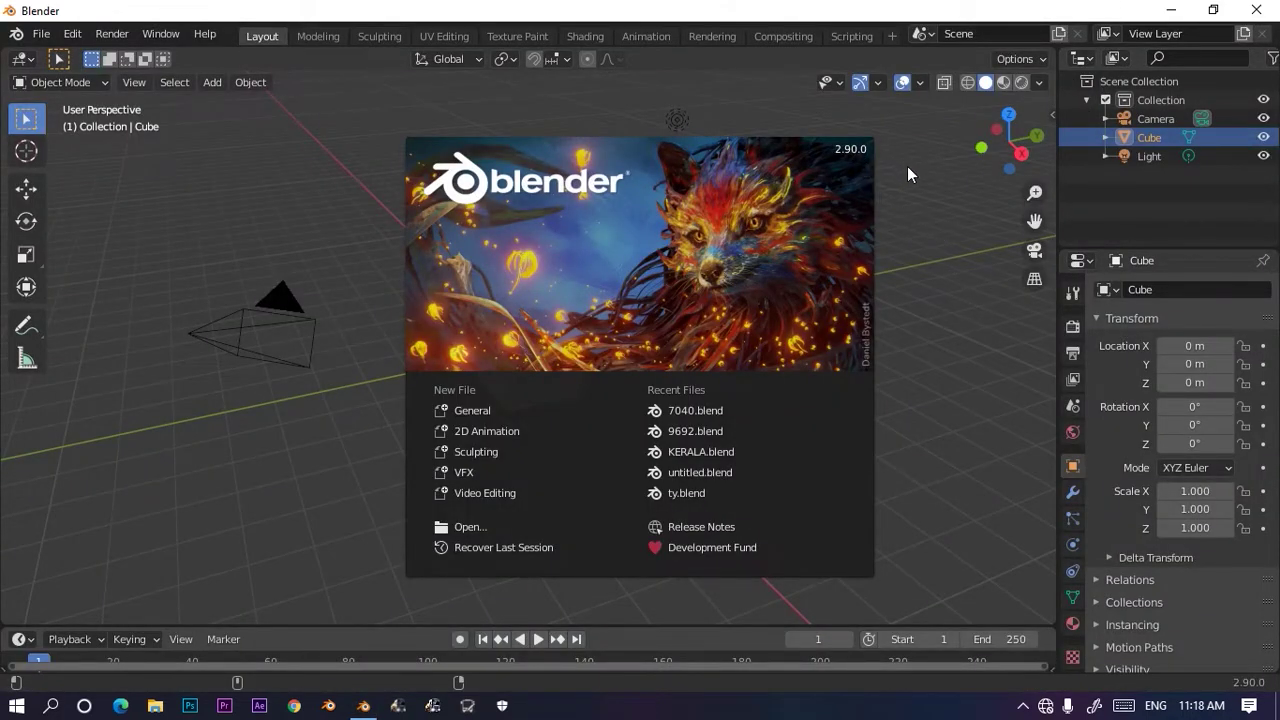
left_click(928, 326)
key("ctrl+a")
key("a")
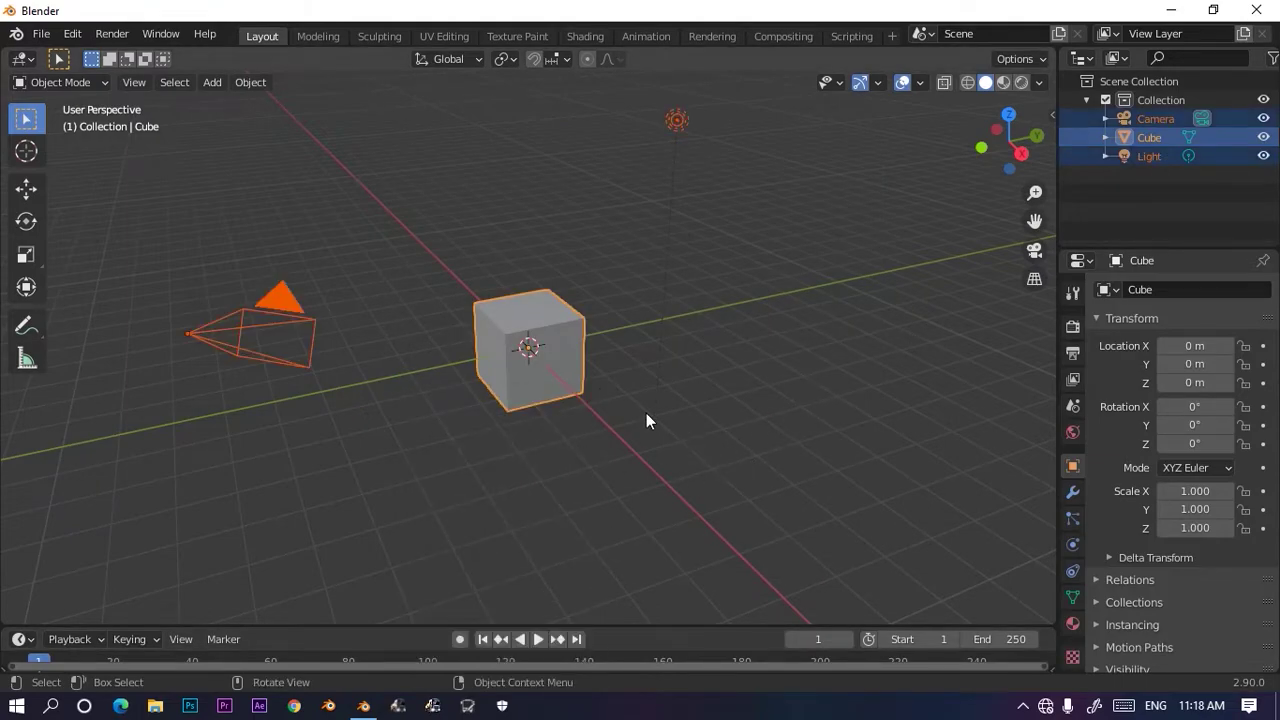
Step: Delete the default light and camera, keeping only the cube in the scene
left_click(677, 121)
key("Delete")
left_click(268, 330)
key("Delete")
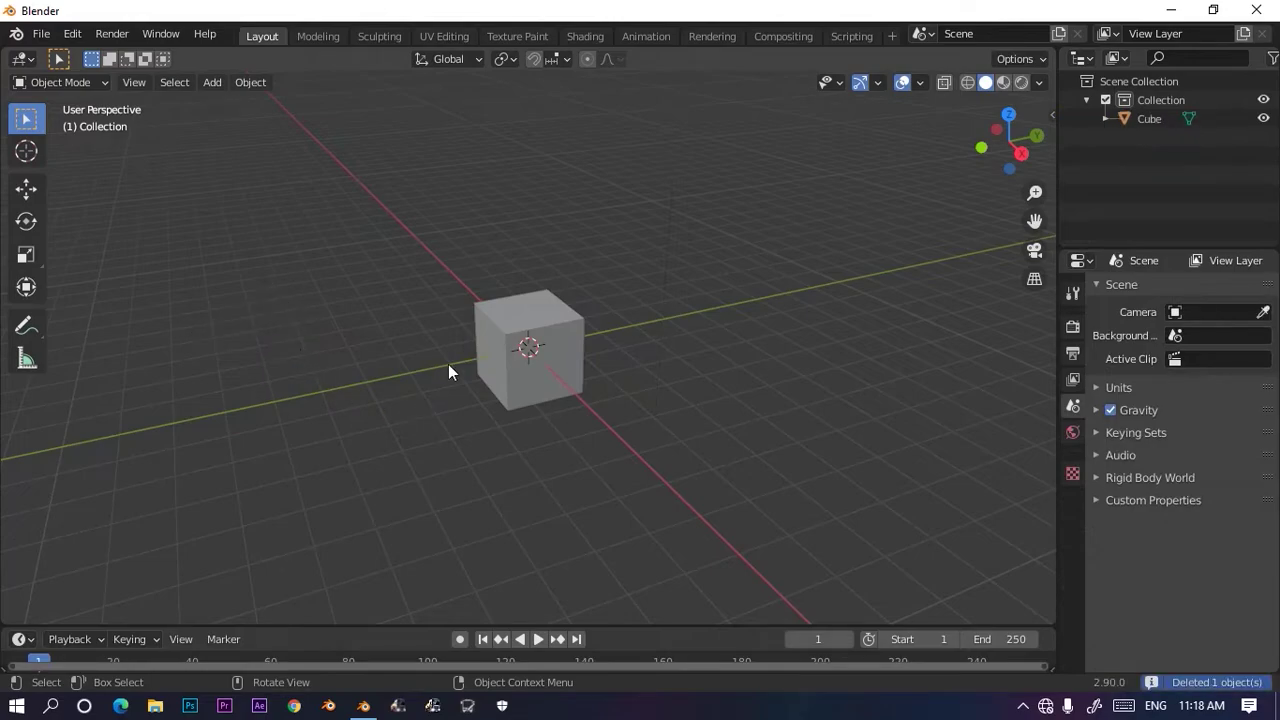
Step: Put the cube into Edit Mode and clear its mesh selection
left_click(515, 350)
scroll(696, 344, "up", 6)
mouse_move(685, 338)
middle_mouse_down()
mouse_move(843, 335)
mouse_move(736, 306)
mouse_move(782, 327)
mouse_move(672, 390)
mouse_move(563, 262)
mouse_move(611, 300)
mouse_move(691, 323)
middle_mouse_up()
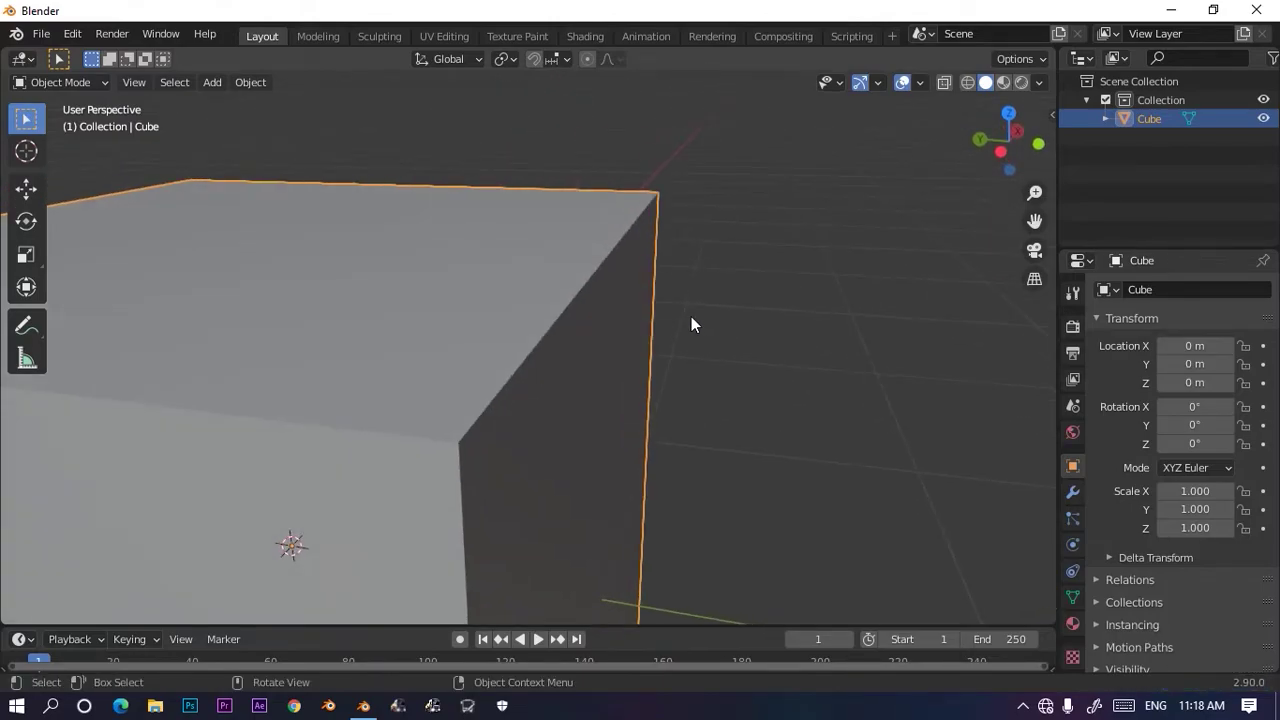
key("Tab")
left_click(796, 288)
key("a")
key("Tab")
key("Tab")
left_click(786, 318)
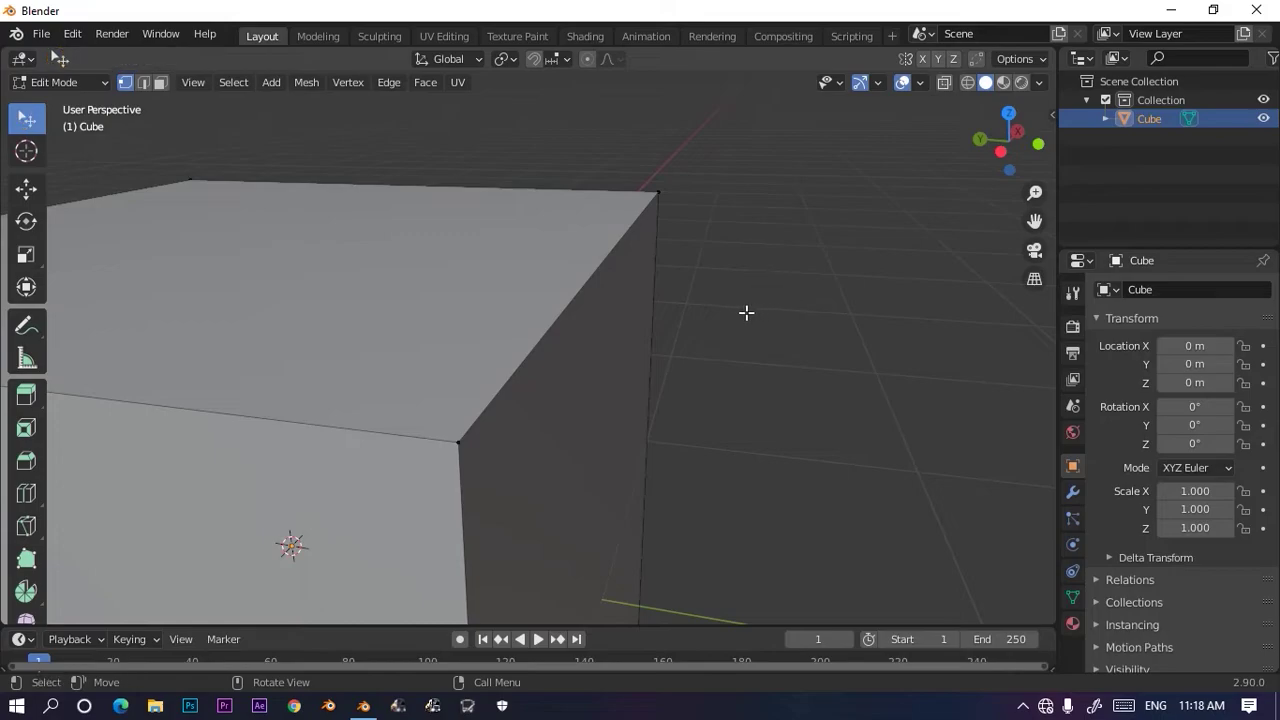
Step: Try a single-segment bevel on one of the cube's top edges, working in edge selection
left_click(143, 82)
left_click(571, 309)
key("w")
key("w")
key("w")
key("w")
middle_click_drag(620, 274, 634, 218)
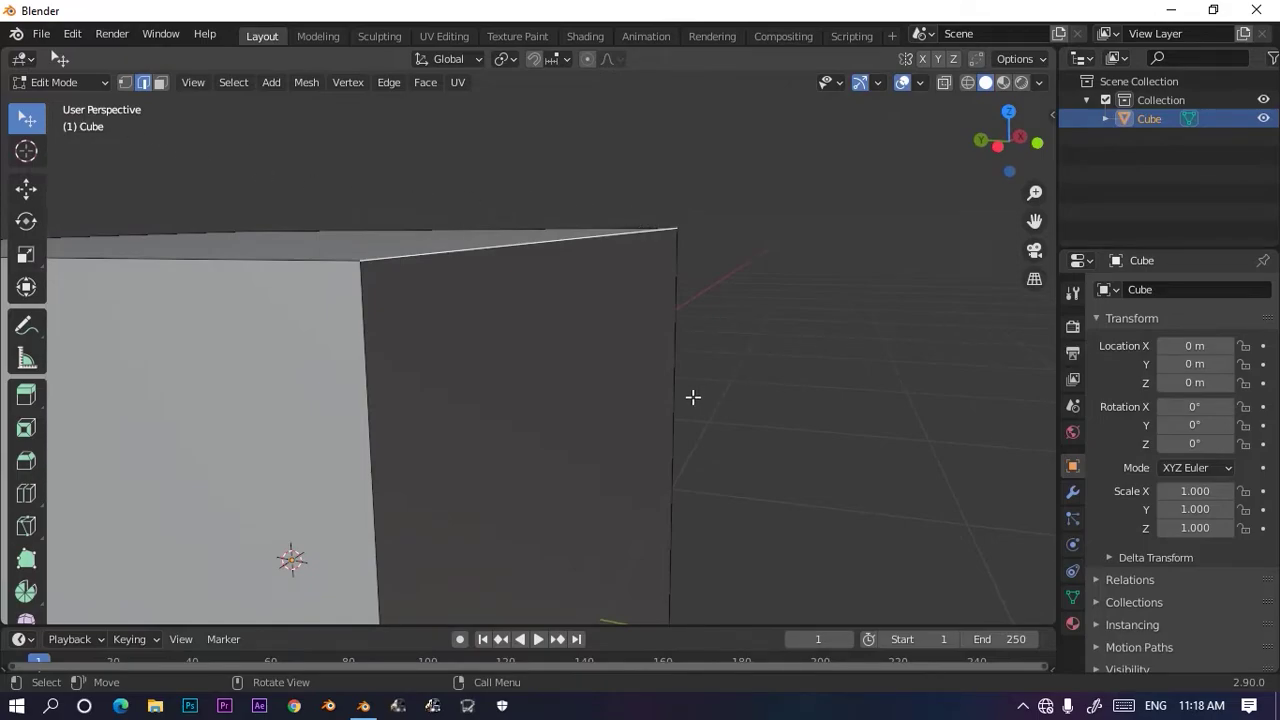
key("ctrl+b")
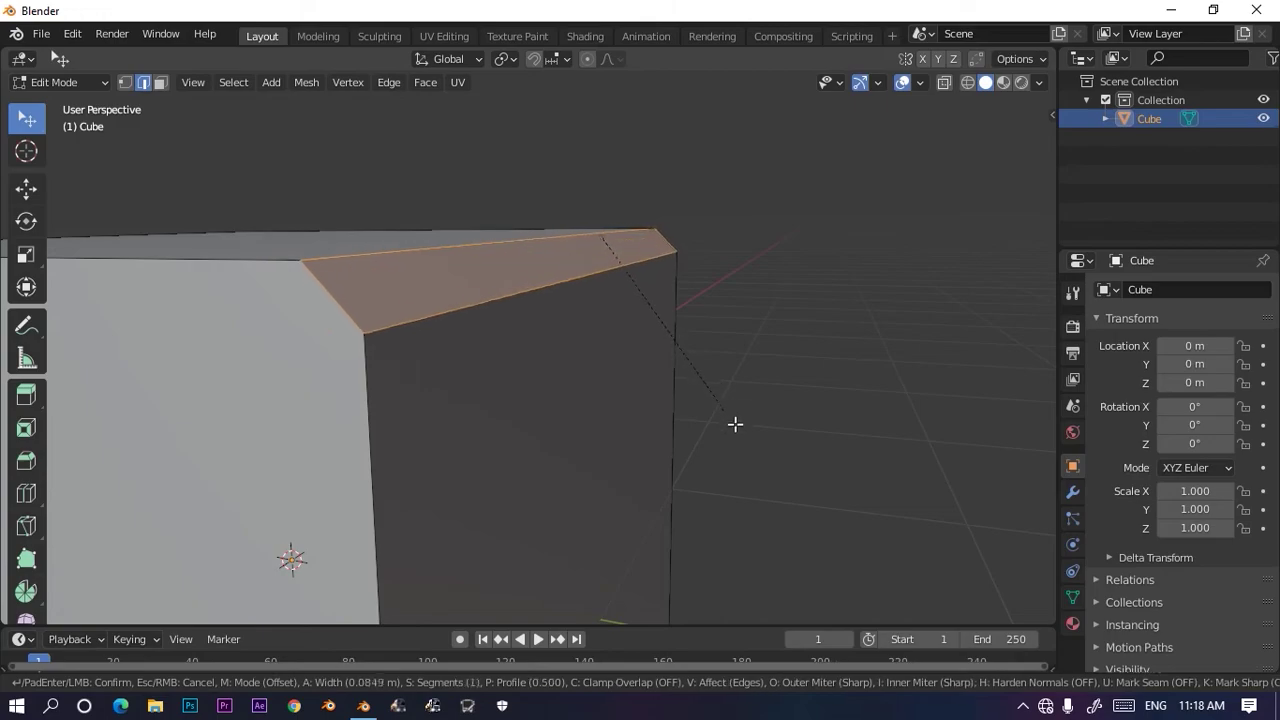
left_click(770, 477)
middle_click_drag(771, 477, 574, 276)
key("ctrl+z")
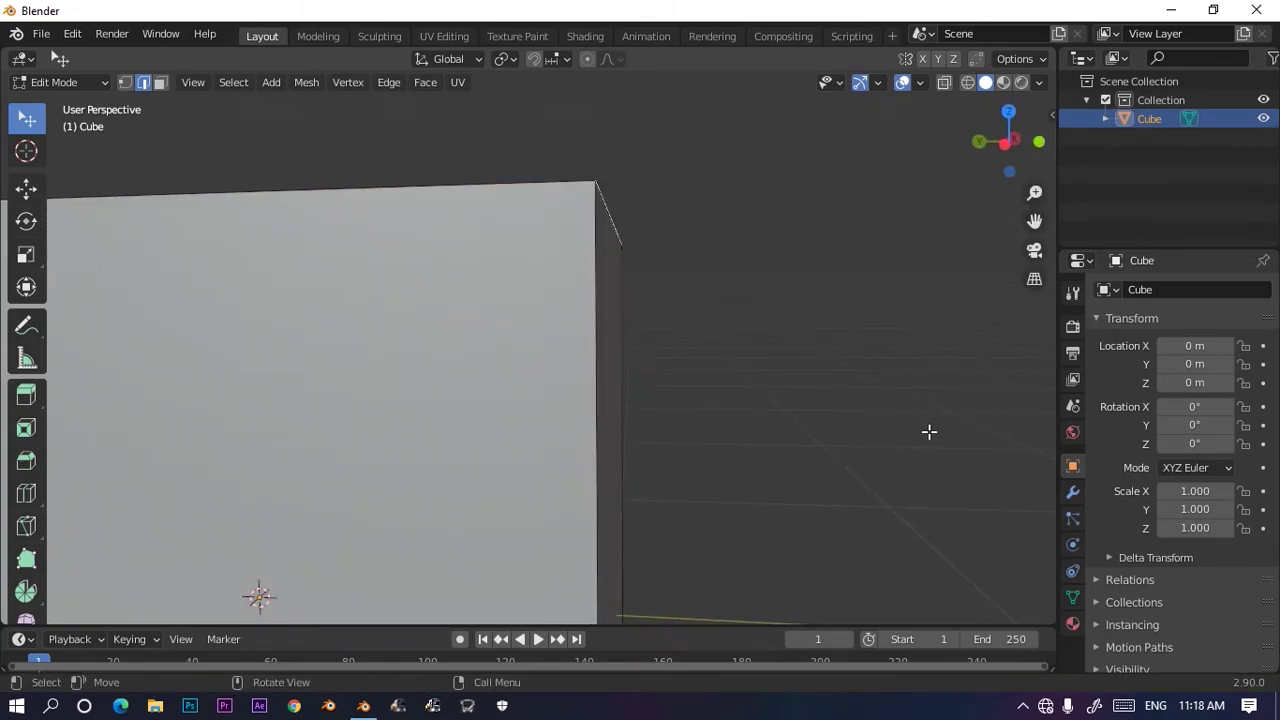
Step: Try a rounded bevel on the same top edge with about 61 segments and a width of about 0.34 m
key("ctrl+b")
scroll(962, 500, "up", 3)
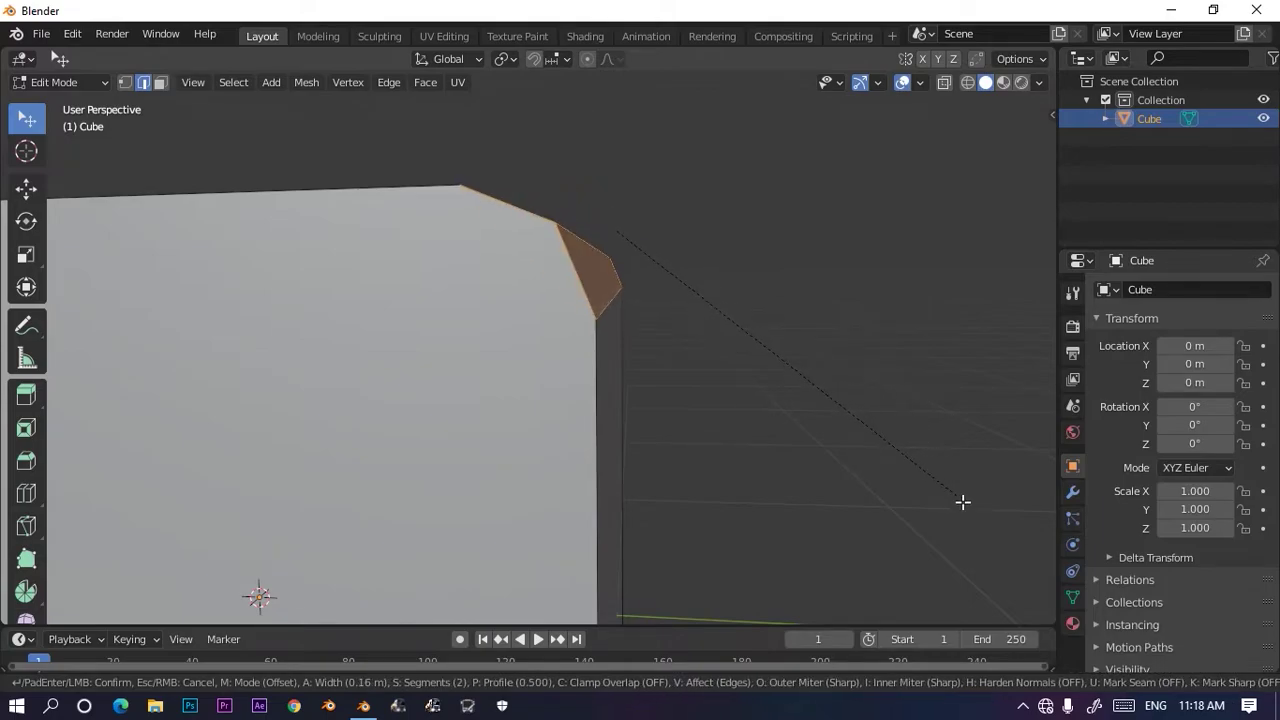
scroll(966, 505, "up", 13)
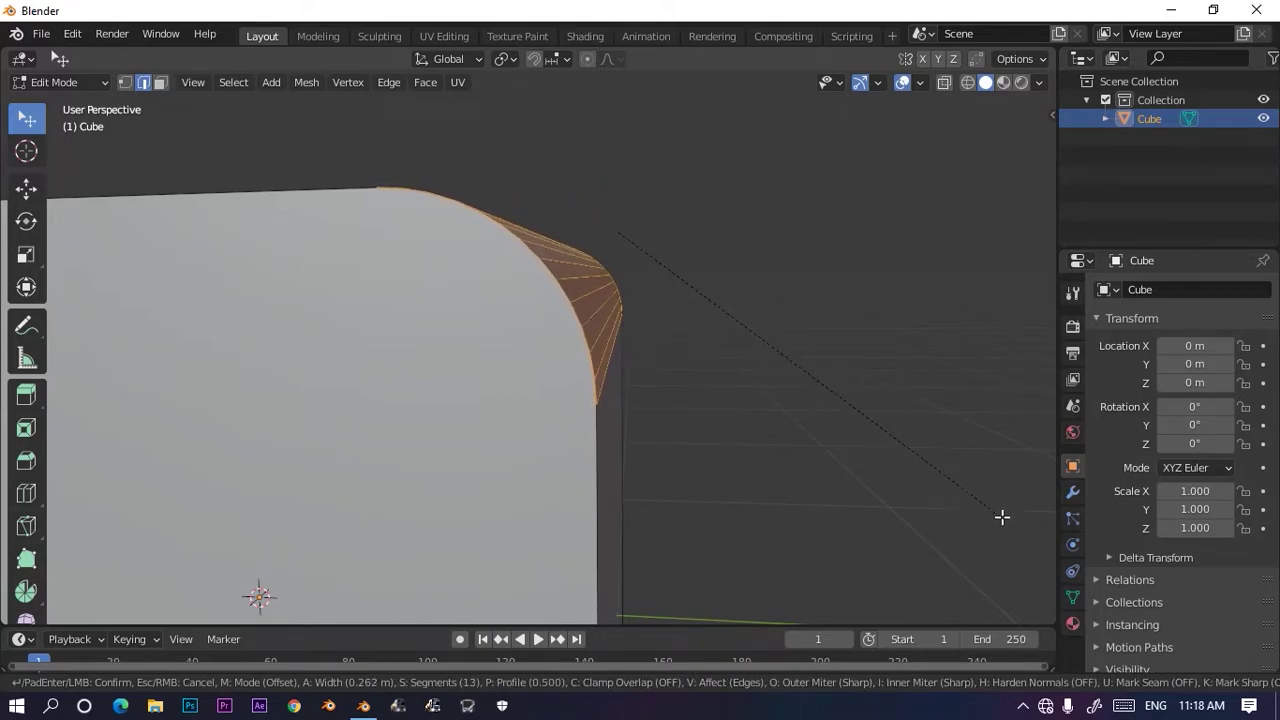
scroll(946, 543, "up", 20)
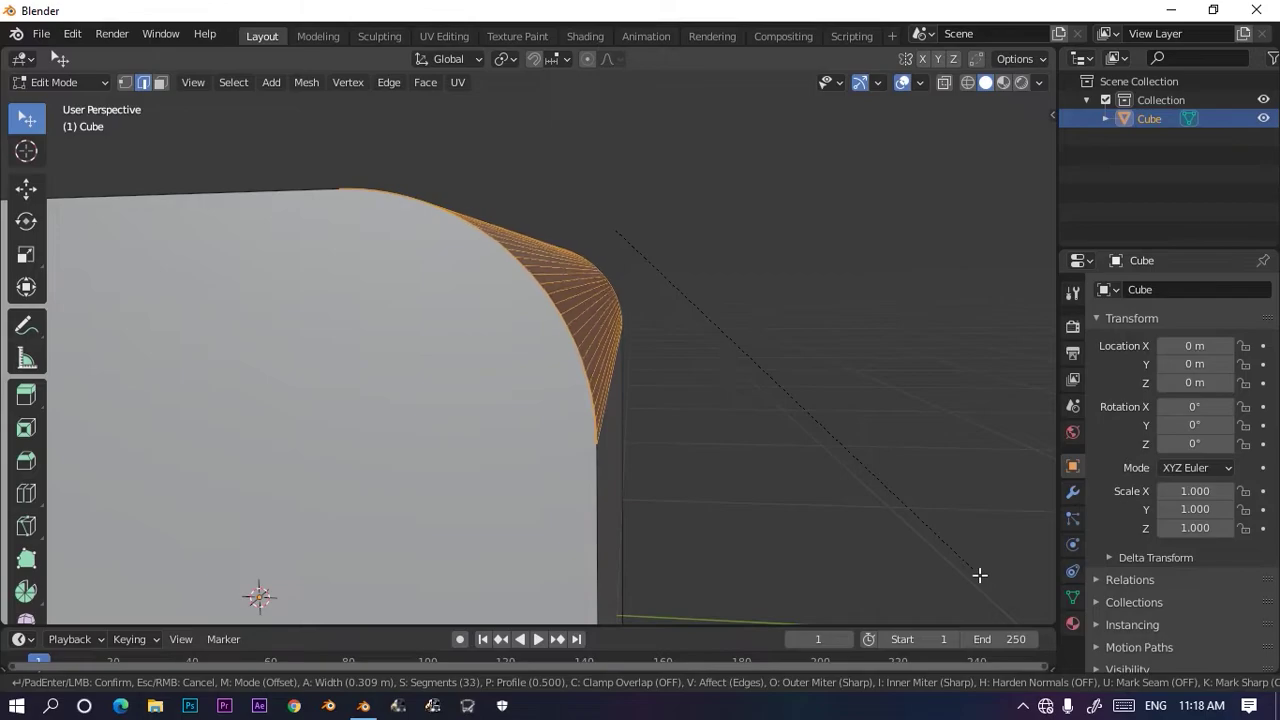
scroll(979, 567, "up", 20)
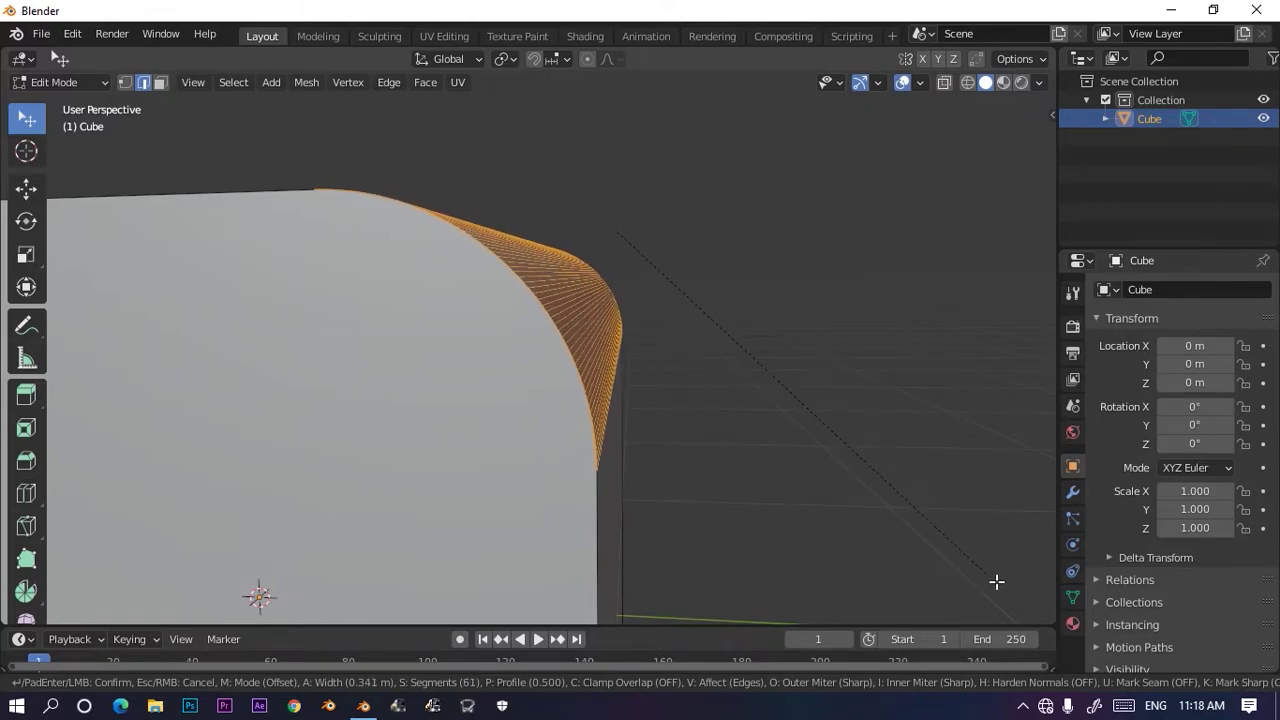
left_click(1002, 570)
middle_click_drag(836, 382, 797, 417)
scroll(763, 414, "up", 2)
scroll(777, 394, "down", 8)
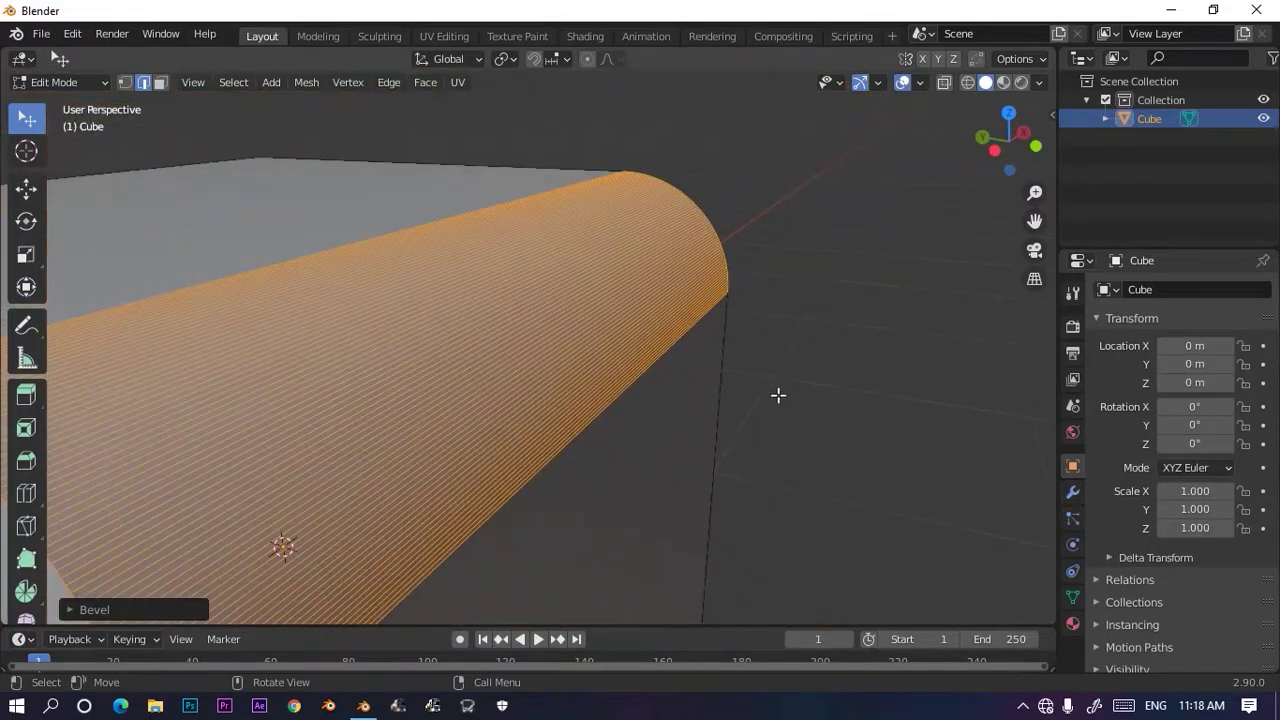
scroll(626, 400, "up", 8)
middle_click_drag(634, 386, 612, 361)
scroll(655, 368, "down", 4)
key("ctrl+z")
Step: Clear the mesh selection and try to triangulate the cube's faces
key("a")
key("alt+a")
key("w")
right_click(834, 363)
key("w")
key("w")
scroll(349, 443, "down", 3)
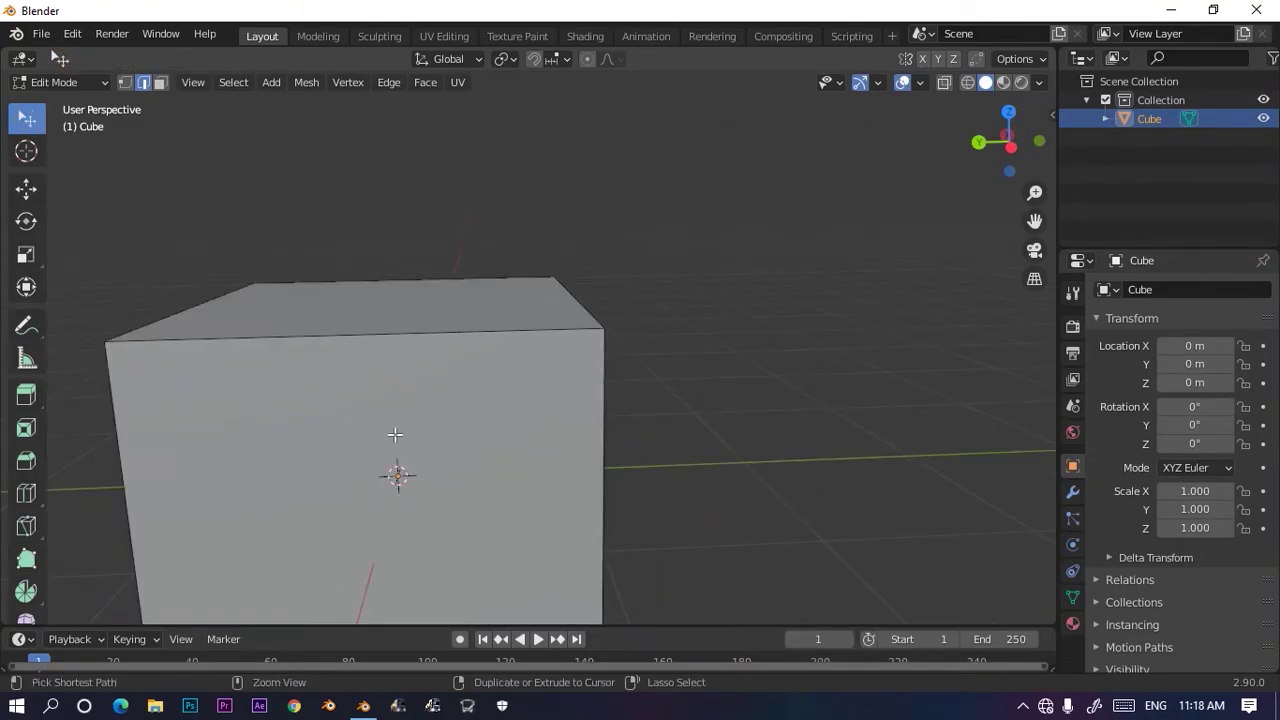
key("ctrl+t")
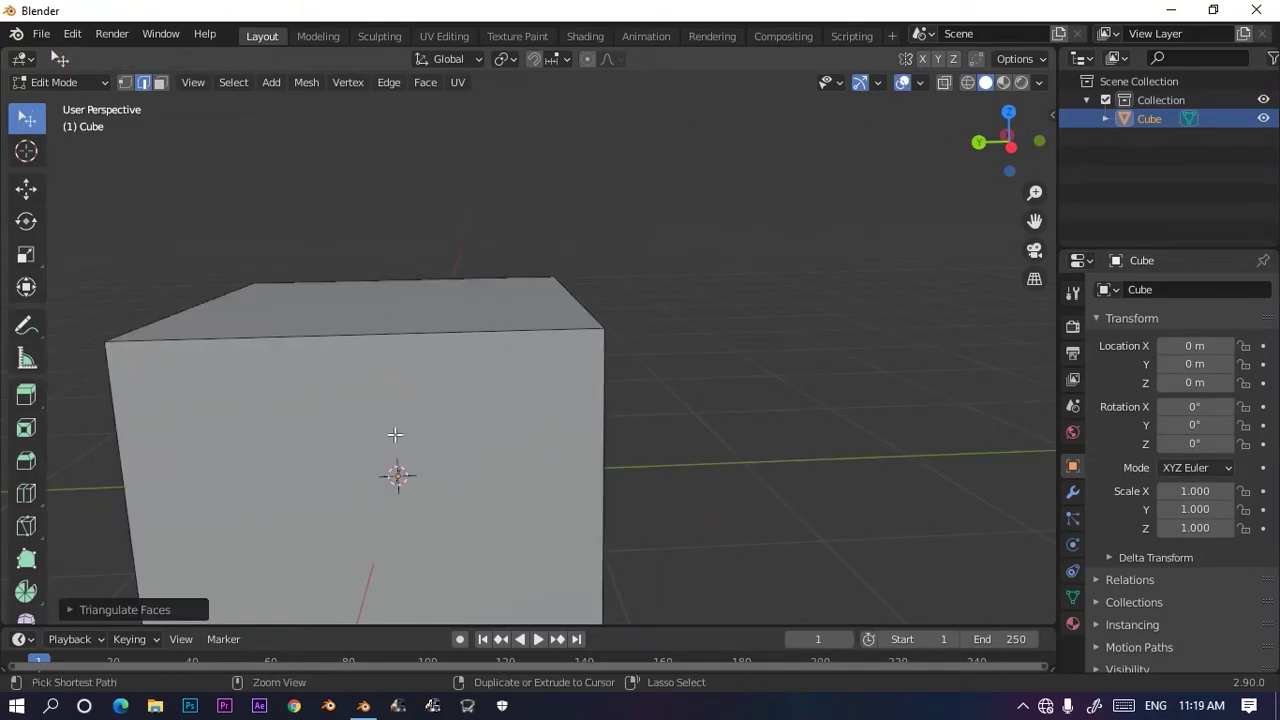
Step: Try a loop cut with 22 cuts on the cube from the left orthographic view
left_click(1019, 157)
scroll(543, 466, "down", 5)
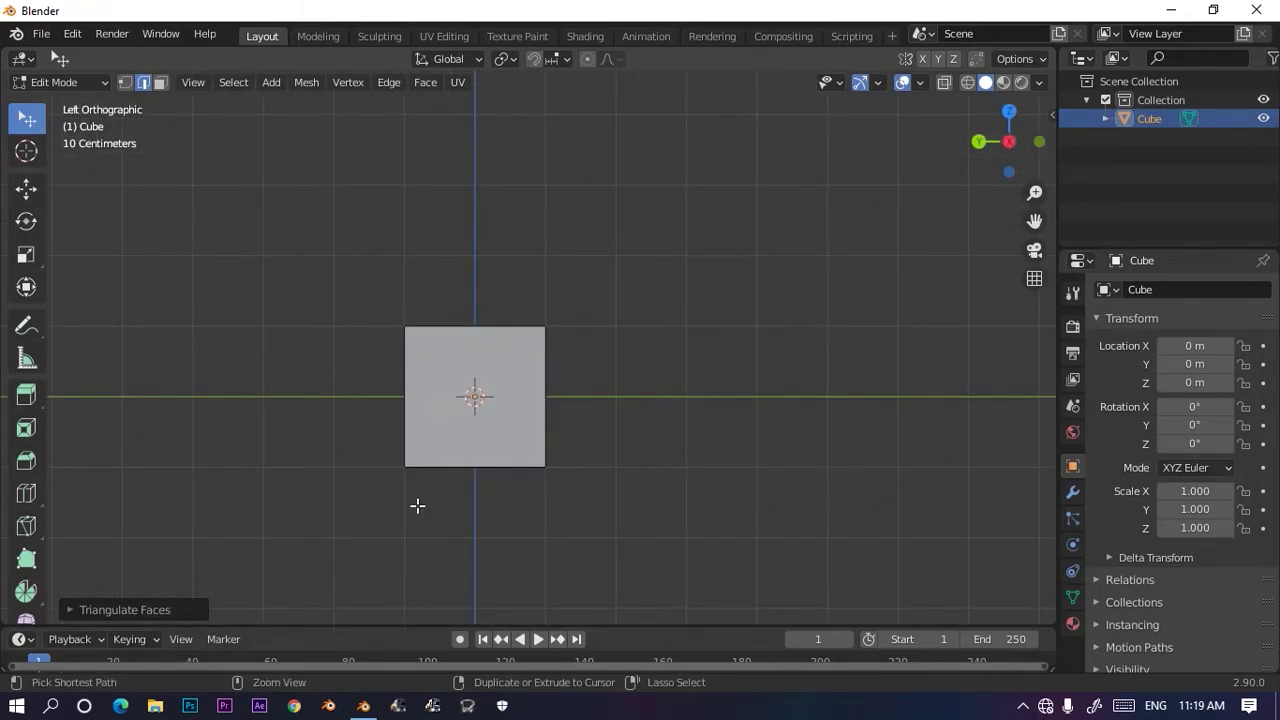
key("ctrl+r")
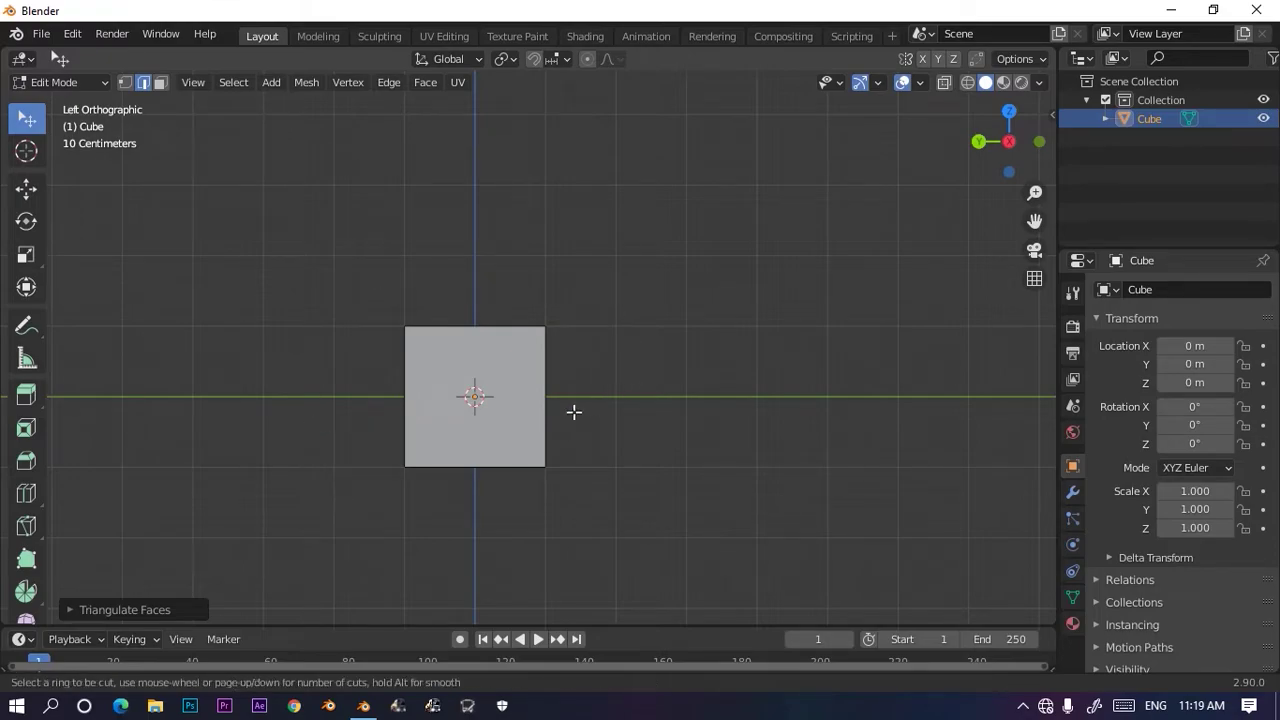
scroll(468, 409, "up", 17)
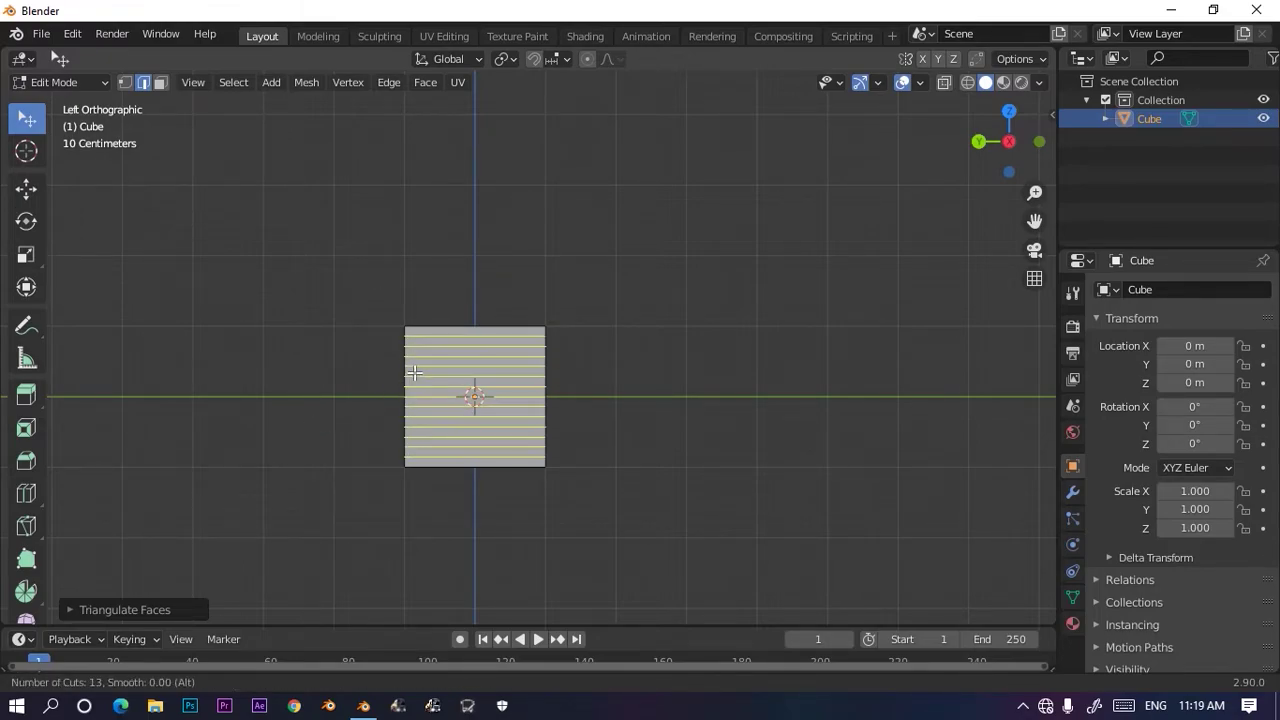
scroll(414, 323, "up", 8)
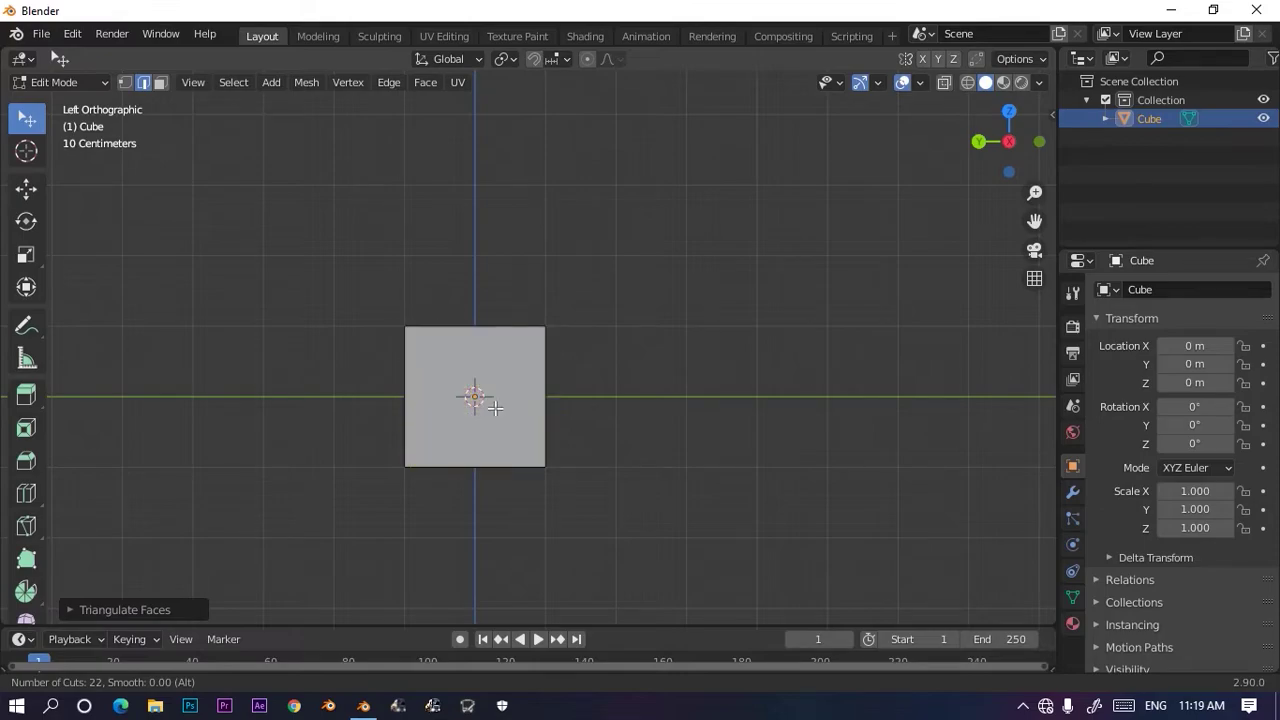
key("w")
key("w")
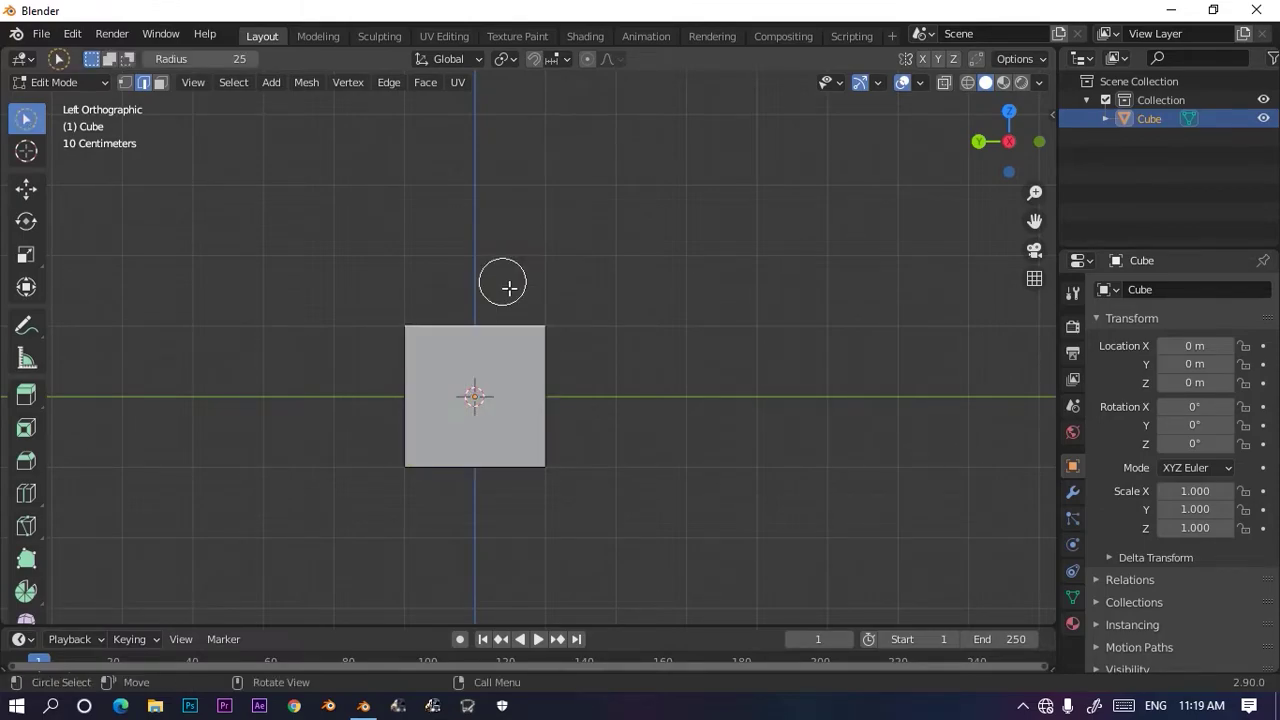
key("q")
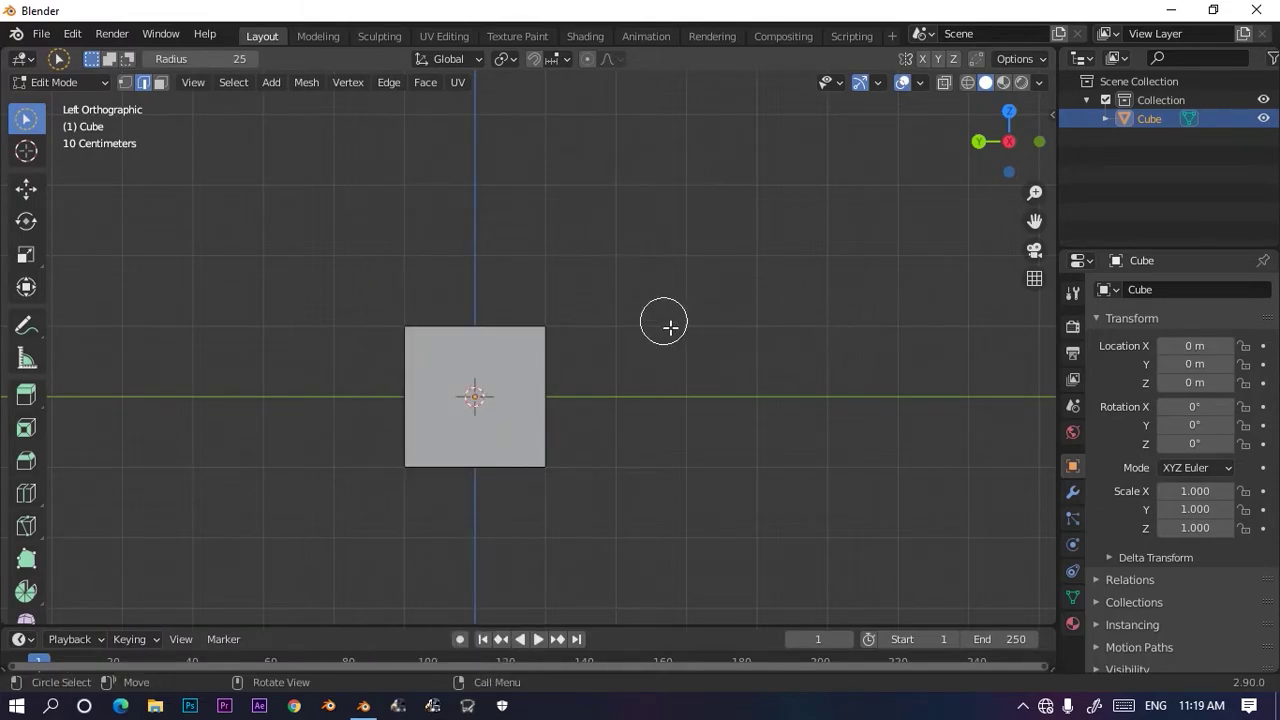
Step: Select the cube's whole mesh and triangulate all of its faces
key("a")
key("Tab")
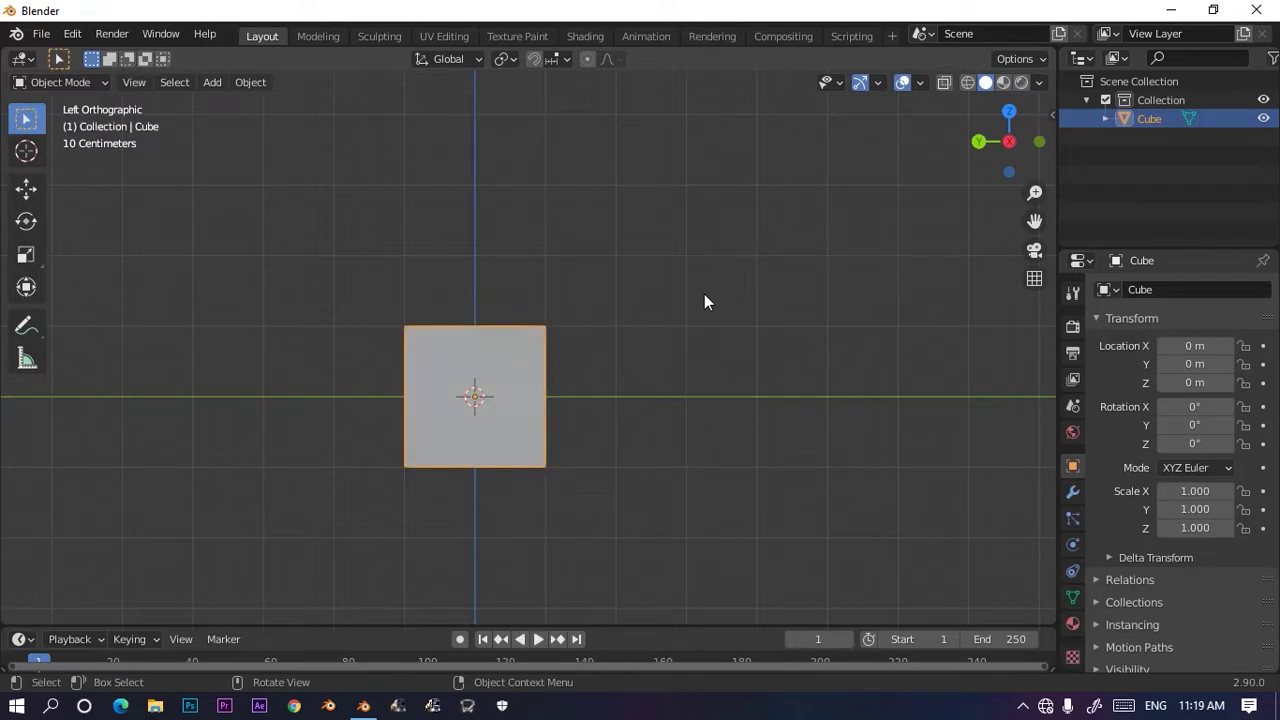
scroll(497, 361, "up", 3)
key("Tab")
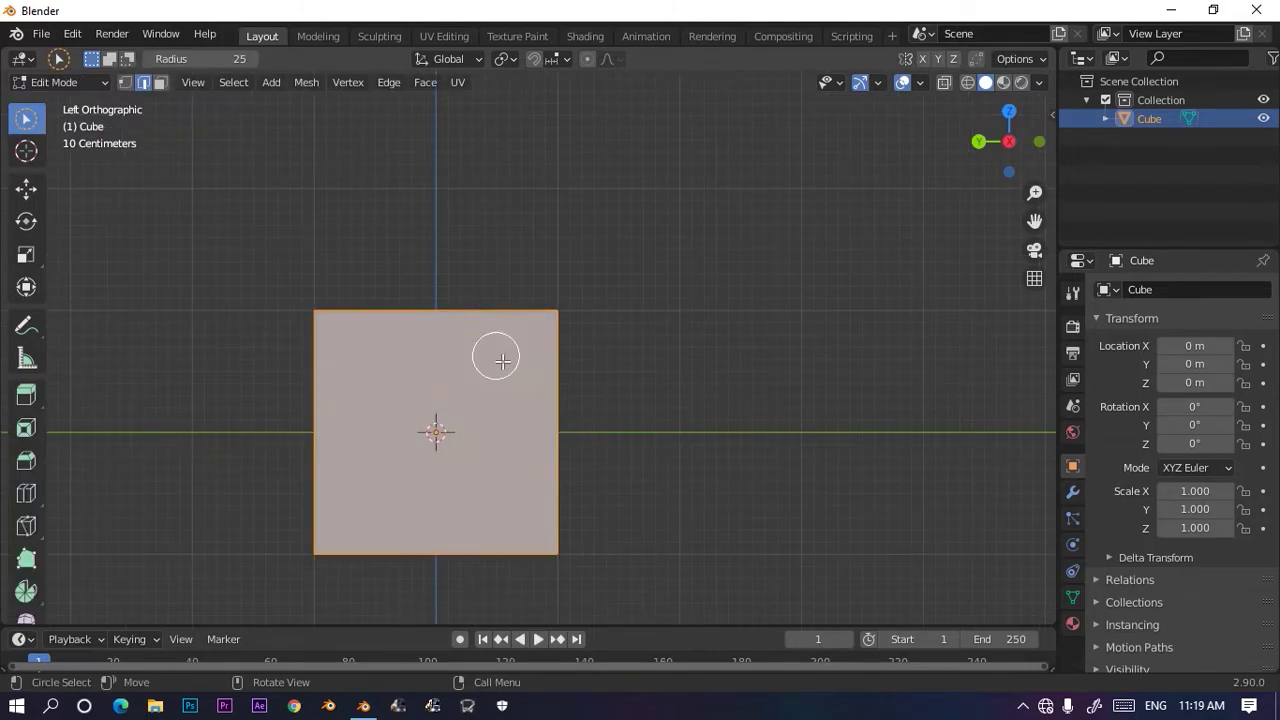
key("ctrl+t")
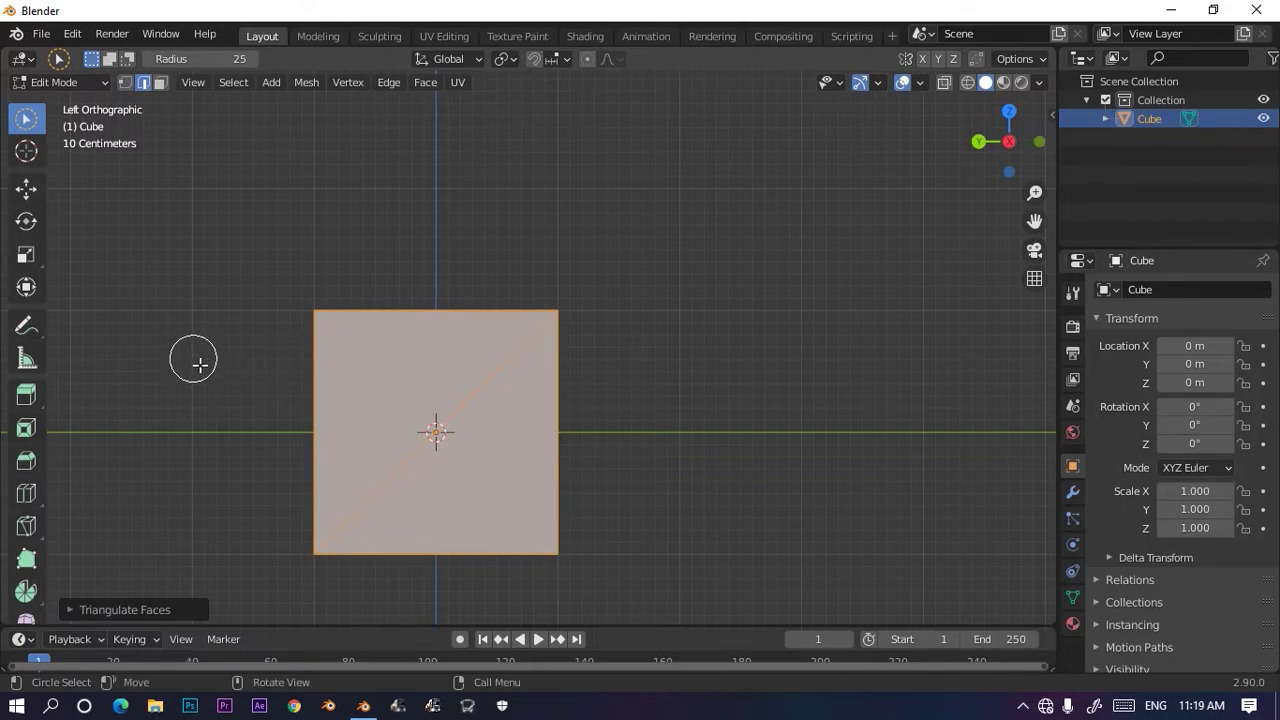
Step: Select the whole cube mesh and convert its triangles back to quads
left_click(686, 497)
key("Escape")
middle_click_drag(720, 426, 763, 425)
key("a")
middle_click_drag(917, 460, 858, 465)
key("alt+j")
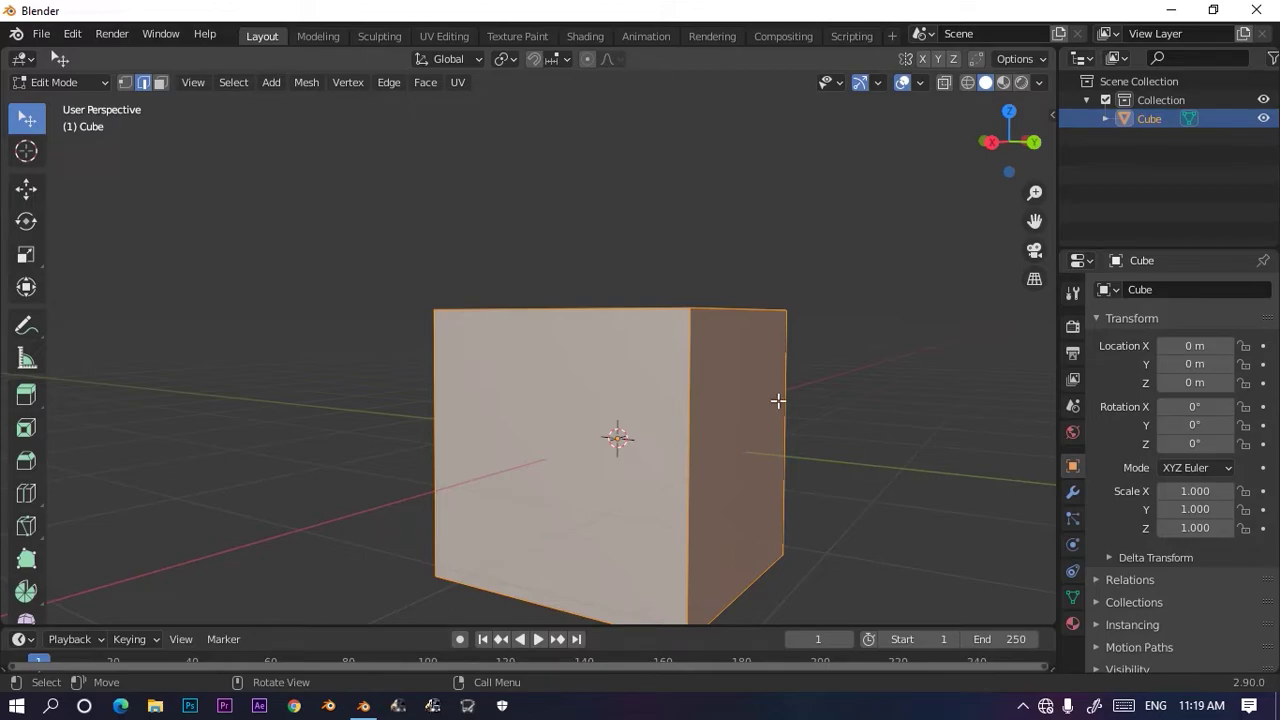
Step: Return to Object Mode, duplicate the cube and move the copy to about X -2.28, Y -1.21, Z 1.95 m
key("Tab")
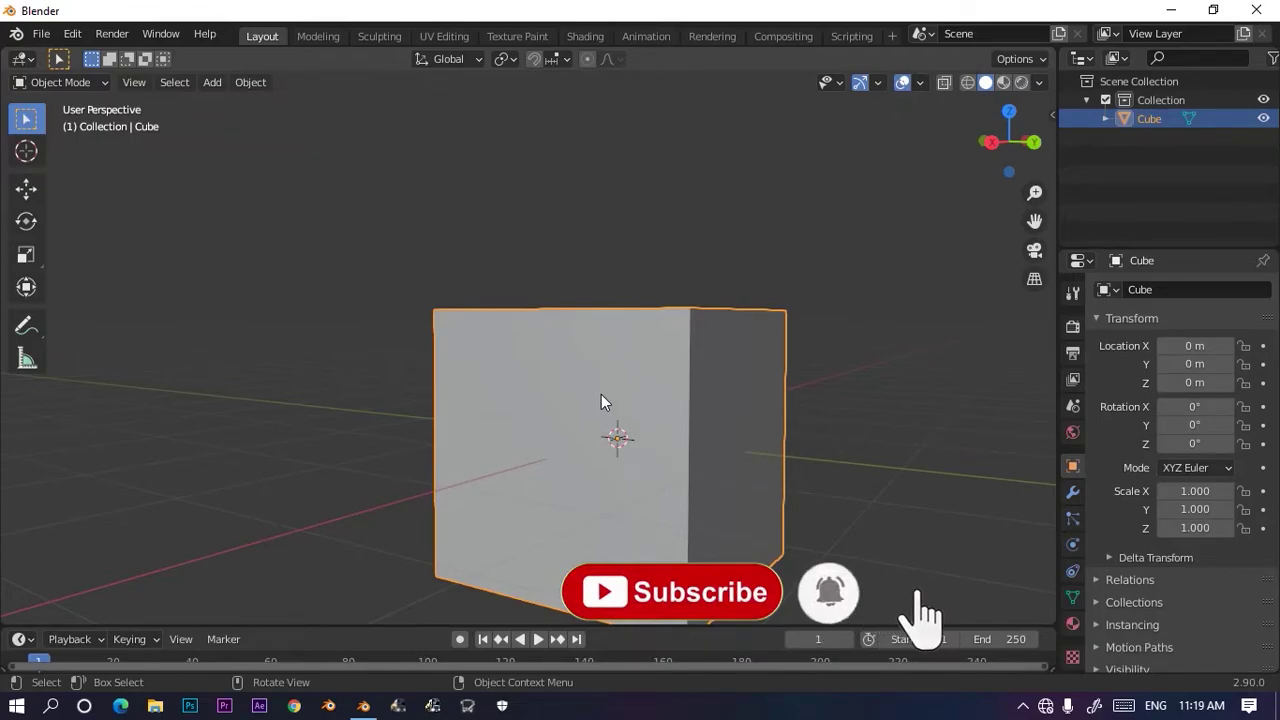
scroll(601, 394, "up", 6)
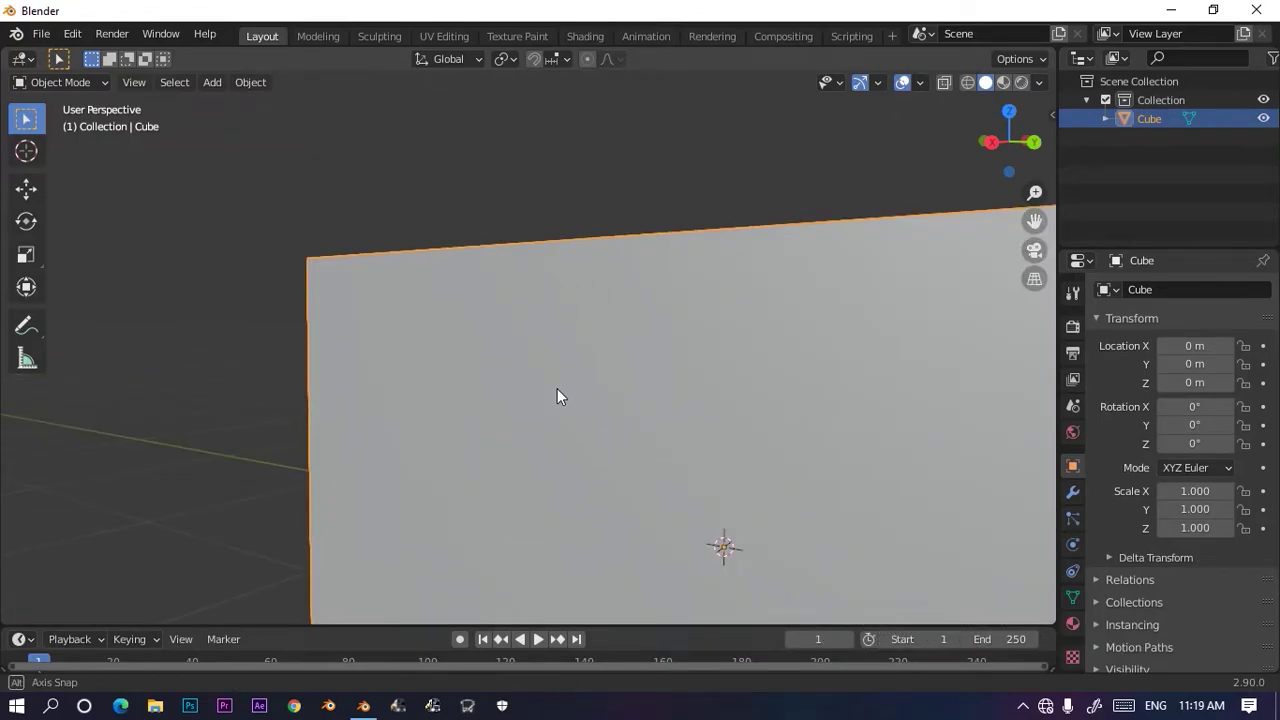
middle_click_drag(558, 388, 489, 382)
scroll(489, 382, "down", 5)
middle_click_drag(660, 431, 583, 471)
key("shift+d")
left_click(845, 485)
key("g")
left_click(899, 533)
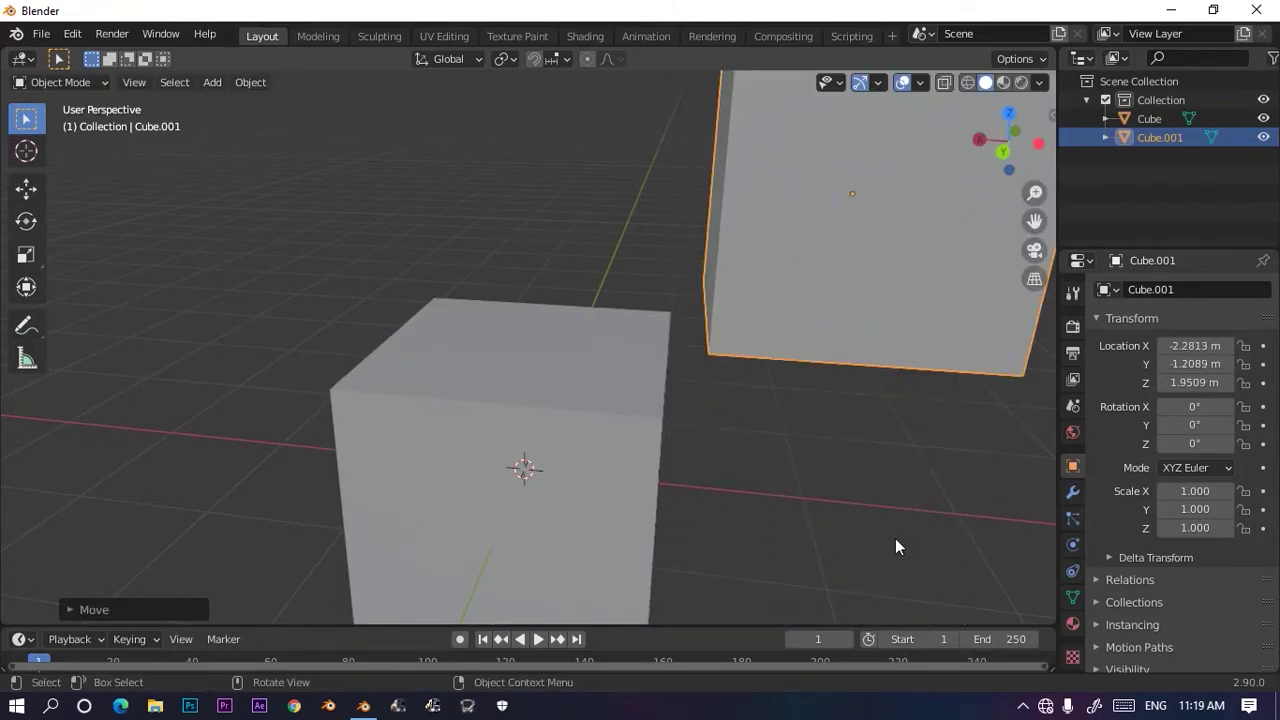
Step: Place three more copies of the cube around the scene and join all five cubes into one object
scroll(860, 545, "down", 5)
key("shift+g")
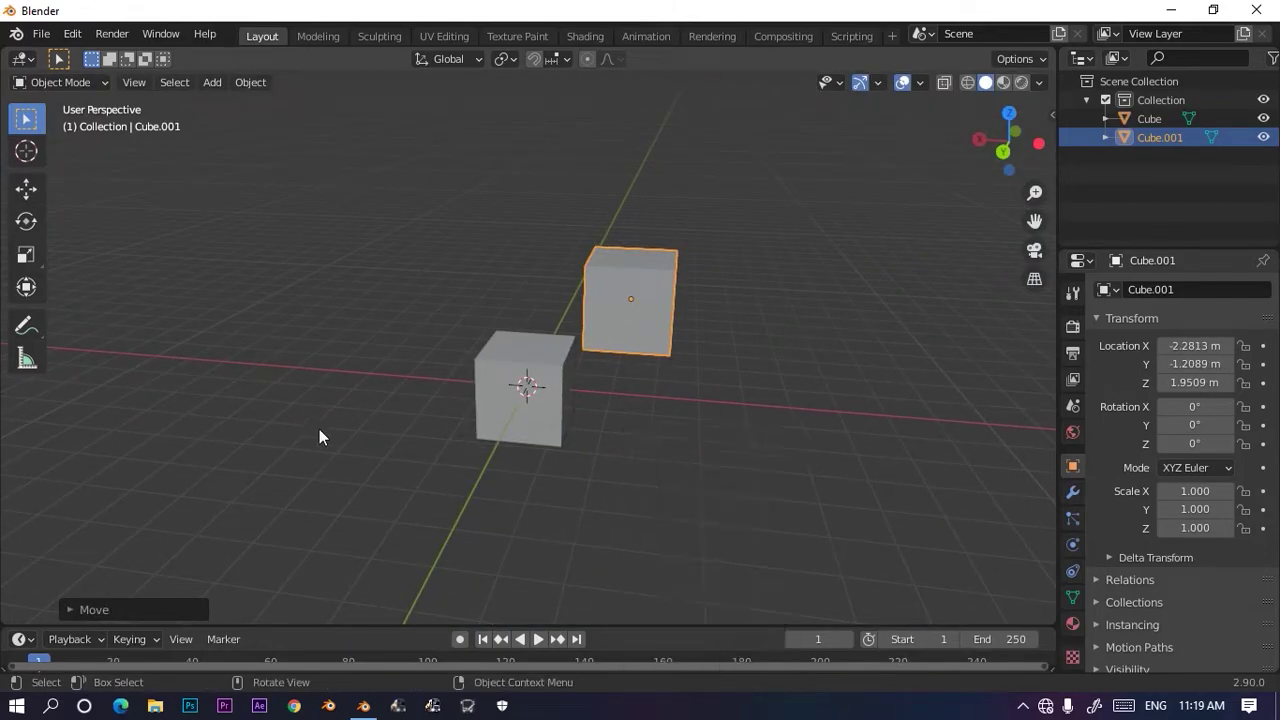
key("shift+d")
left_click(177, 252)
key("shift+d")
left_click(890, 407)
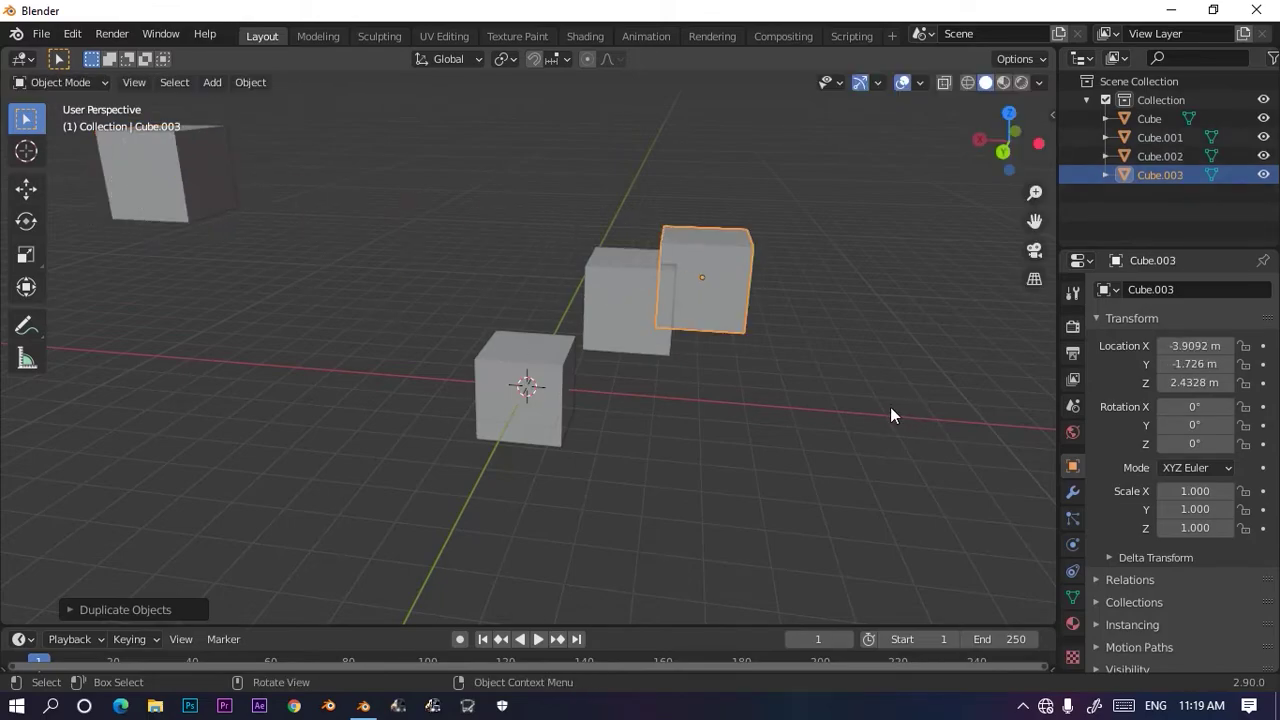
key("shift+d")
left_click(965, 295)
key("a")
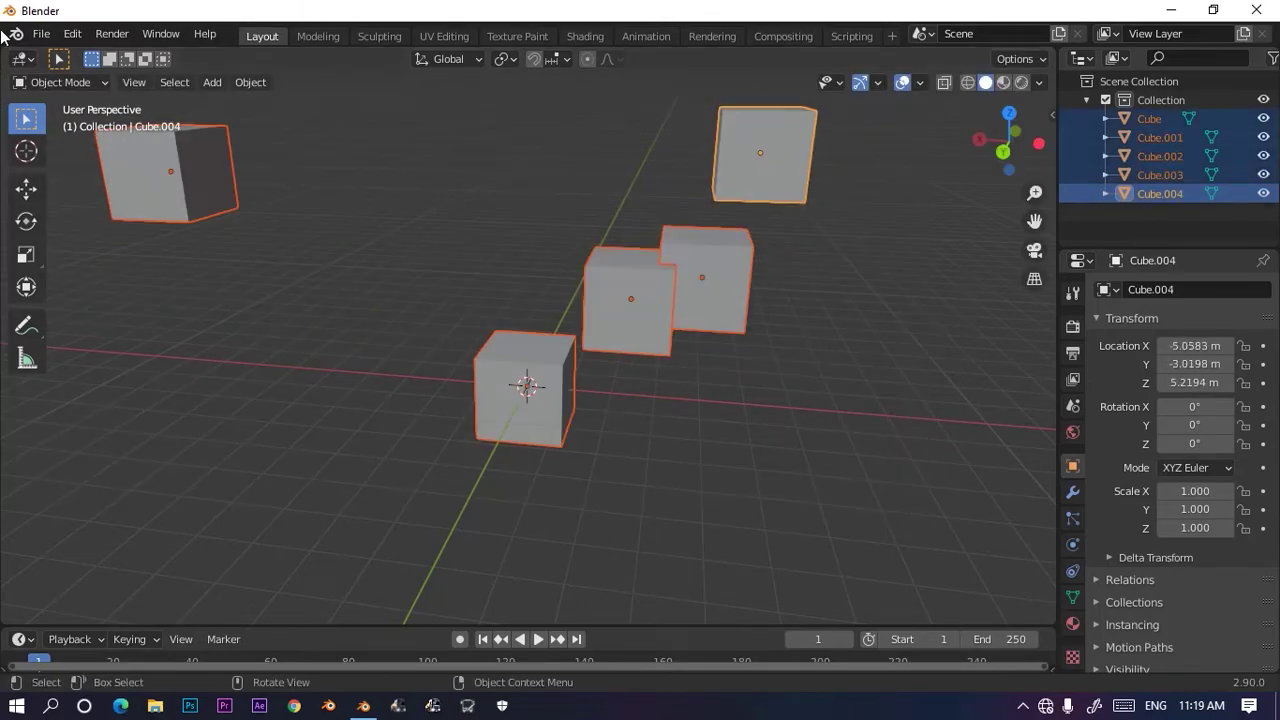
key("ctrl+j")
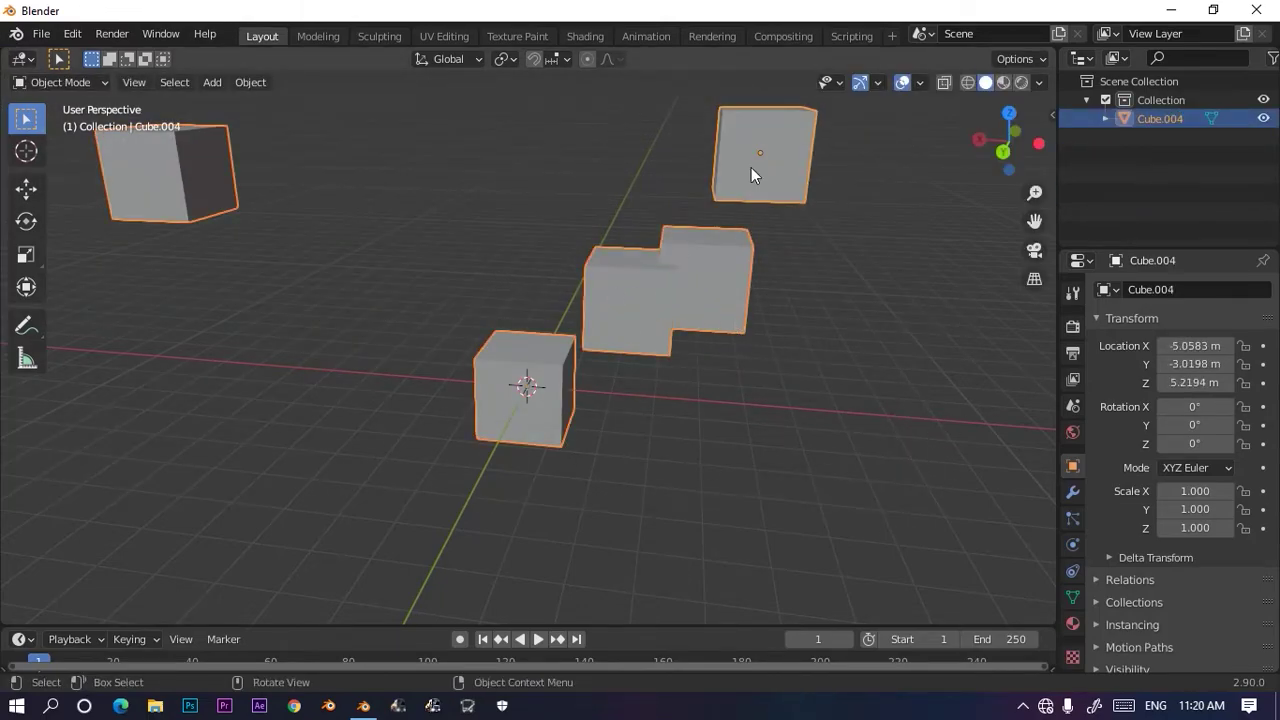
Step: Set the joined object's material base color to orange and display it in Material Preview shading
left_click(1072, 623)
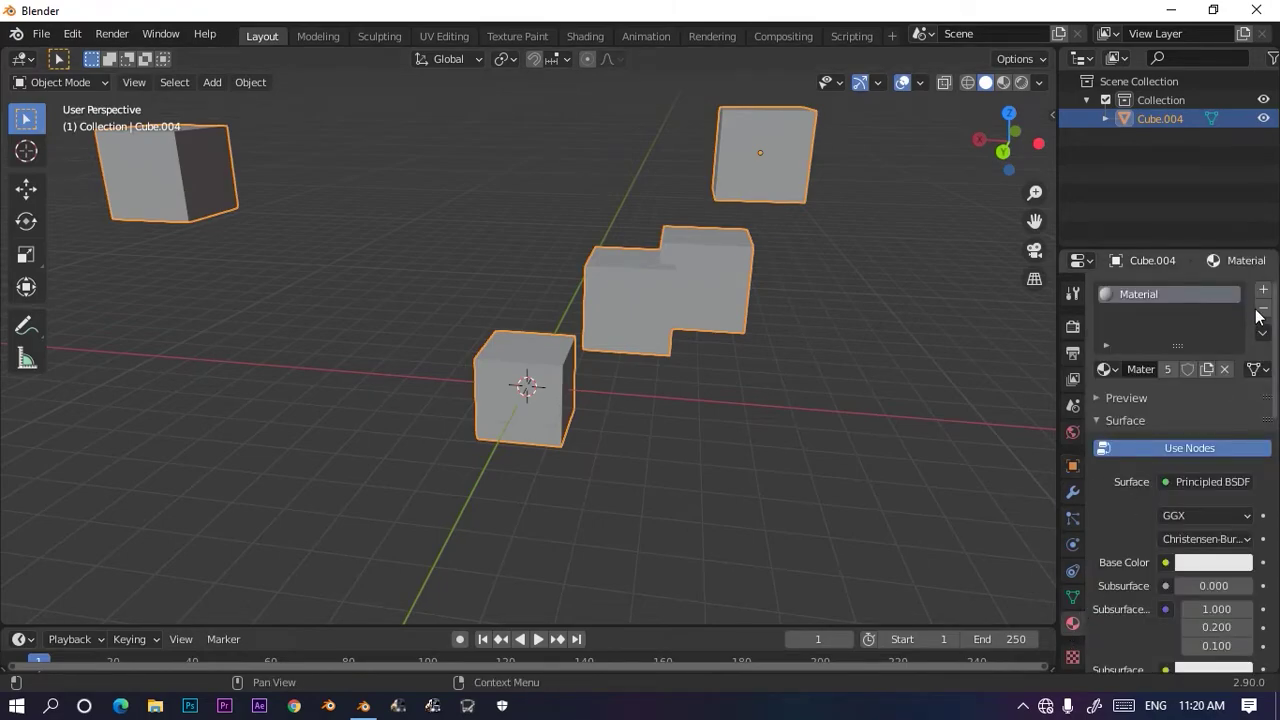
left_click(1213, 562)
left_click(1188, 326)
left_click(1003, 82)
left_click(878, 463)
middle_click_drag(878, 463, 388, 324)
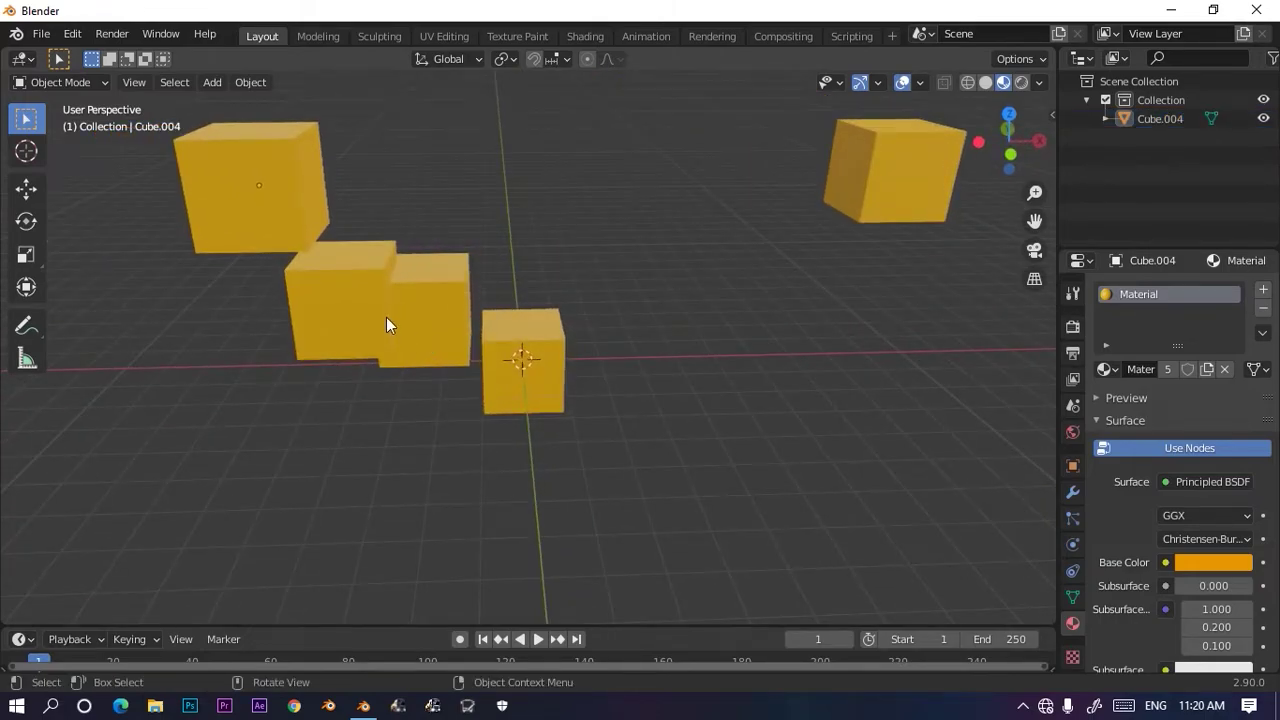
left_click(420, 272)
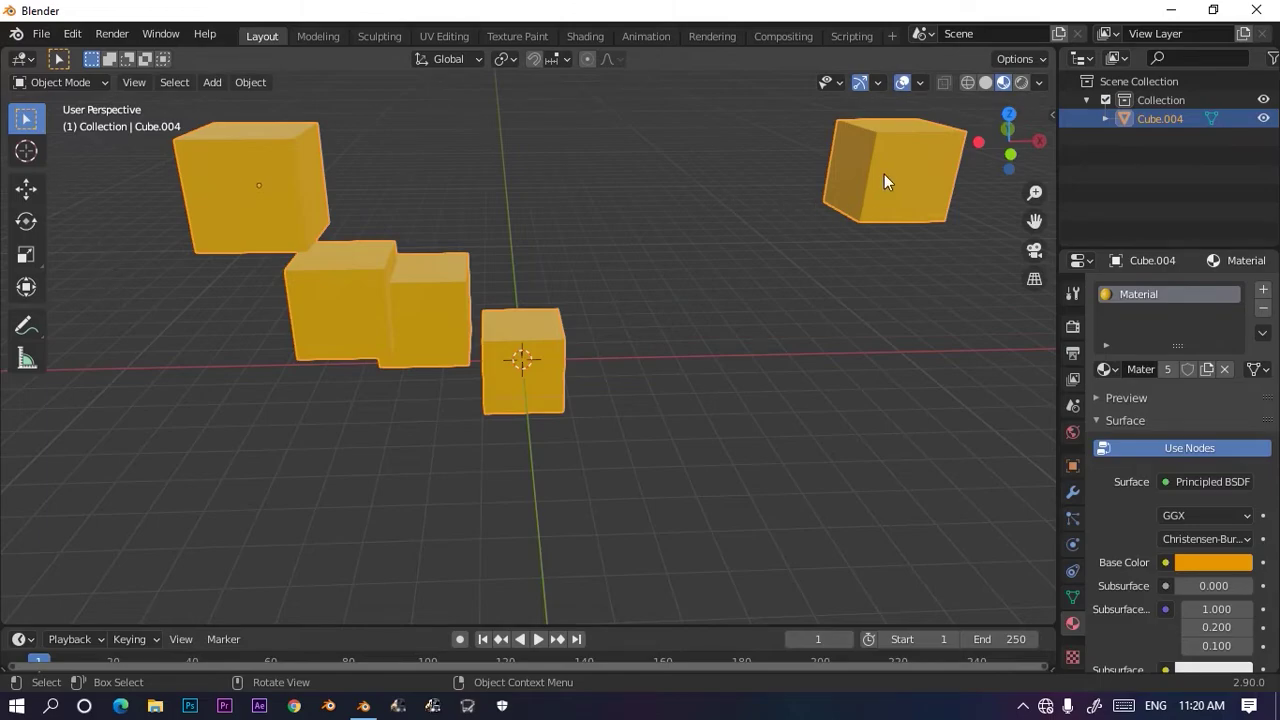
Step: Enter Edit Mode on the joined orange object, try moving an edge of its far cube with circle selection, and undo the move
scroll(860, 180, "up", 3)
scroll(870, 200, "down", 5)
scroll(889, 218, "up", 8)
middle_click_drag(889, 218, 659, 272, "shift")
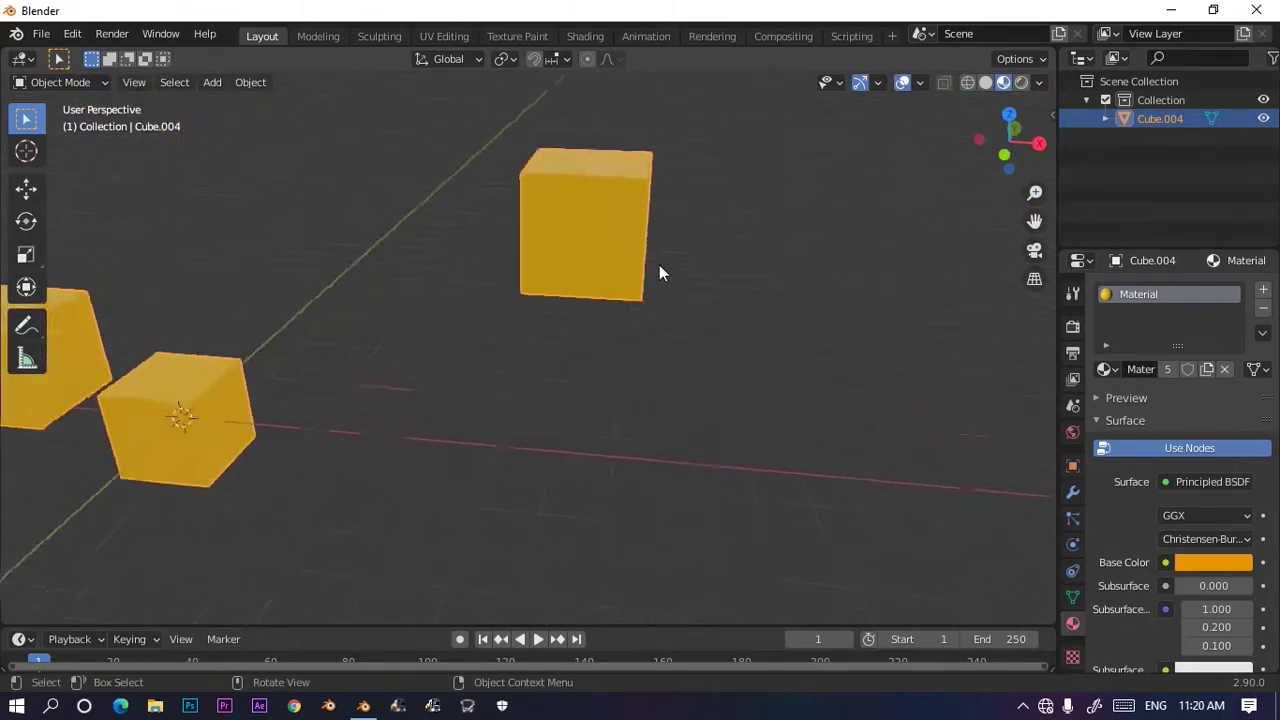
scroll(601, 221, "up", 3)
key("Tab")
scroll(594, 206, "down", 5)
key("c")
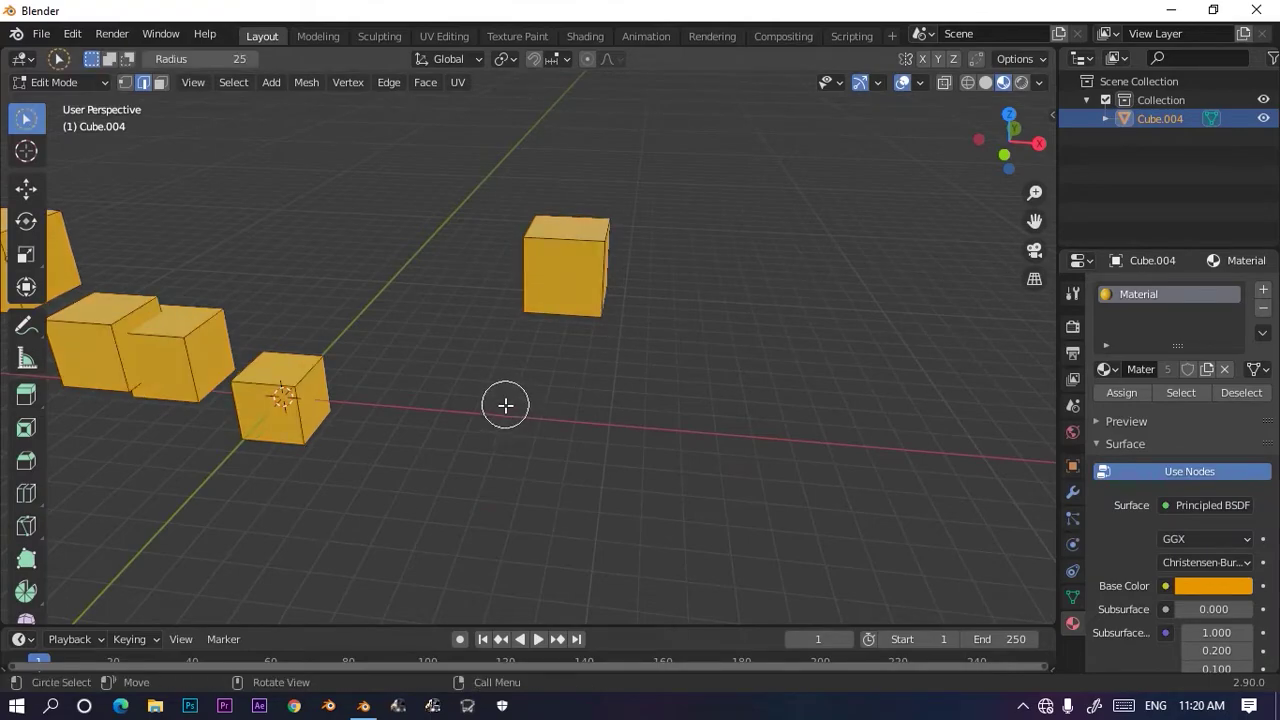
scroll(177, 211, "down", 3)
key("g")
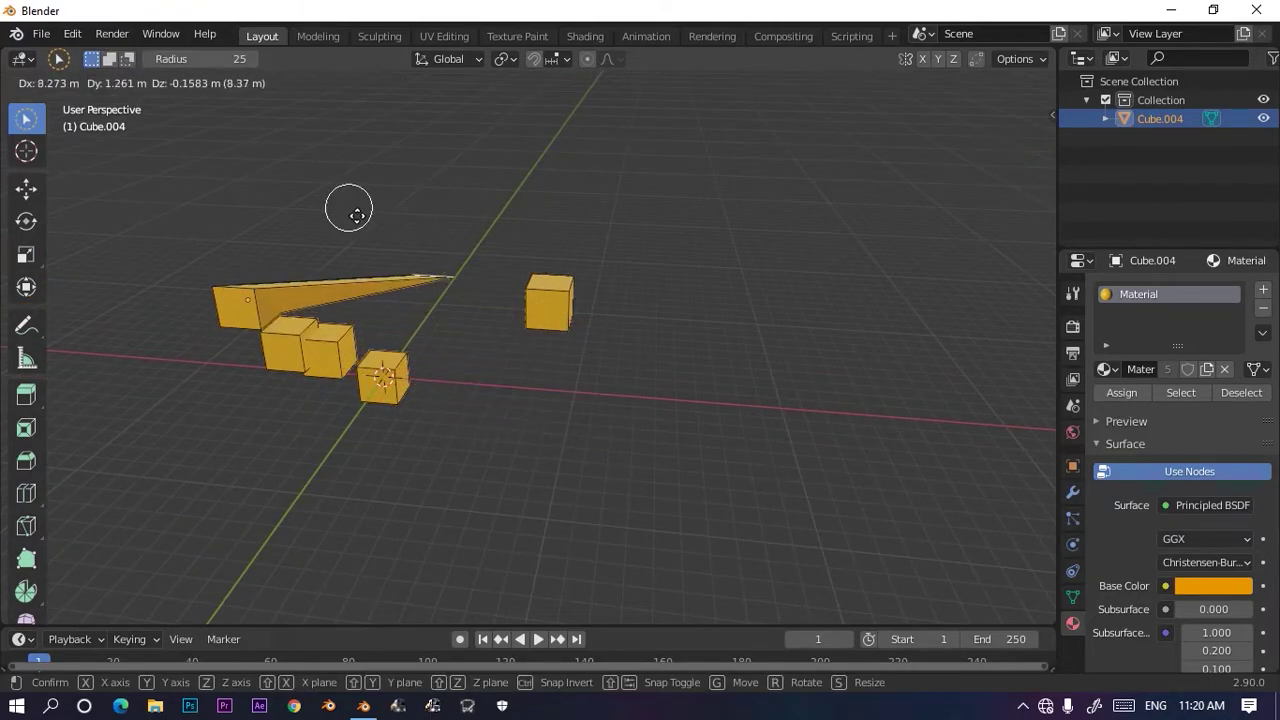
left_click(348, 210)
key("ctrl+z")
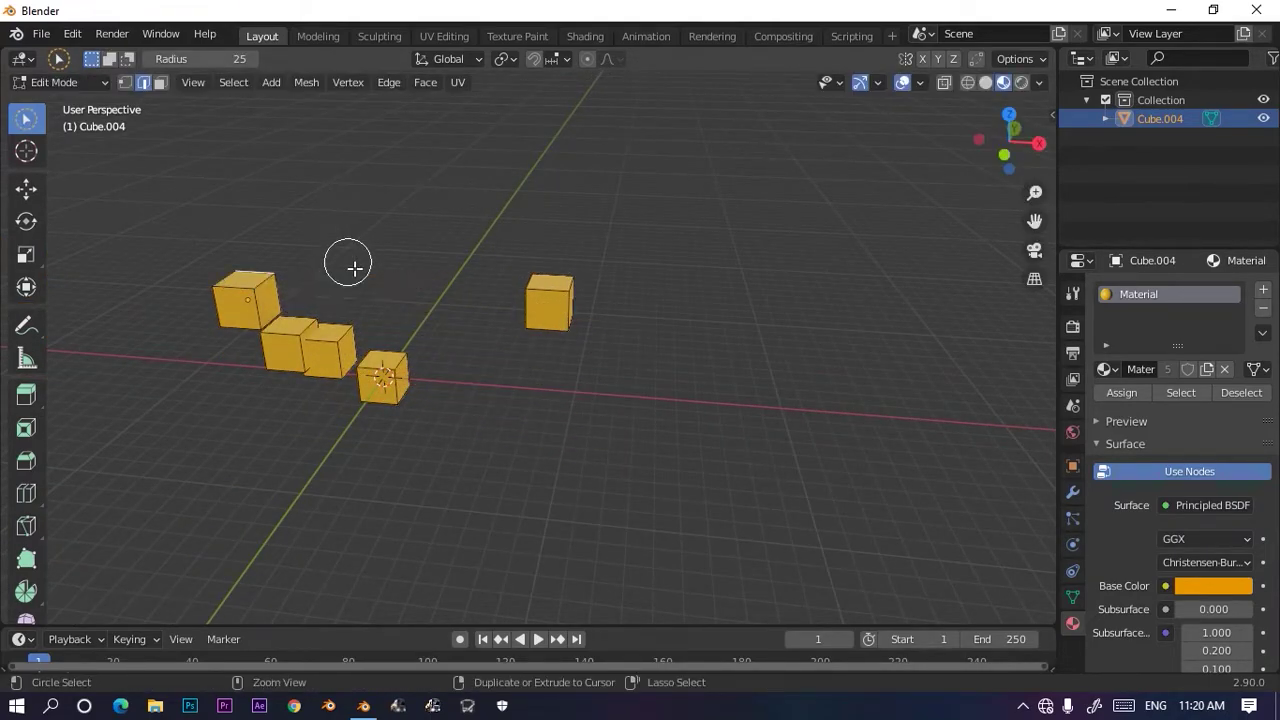
Step: Switch the Edit Mode selection tool to Tweak and return the joined object to Object Mode
key("w")
key("w")
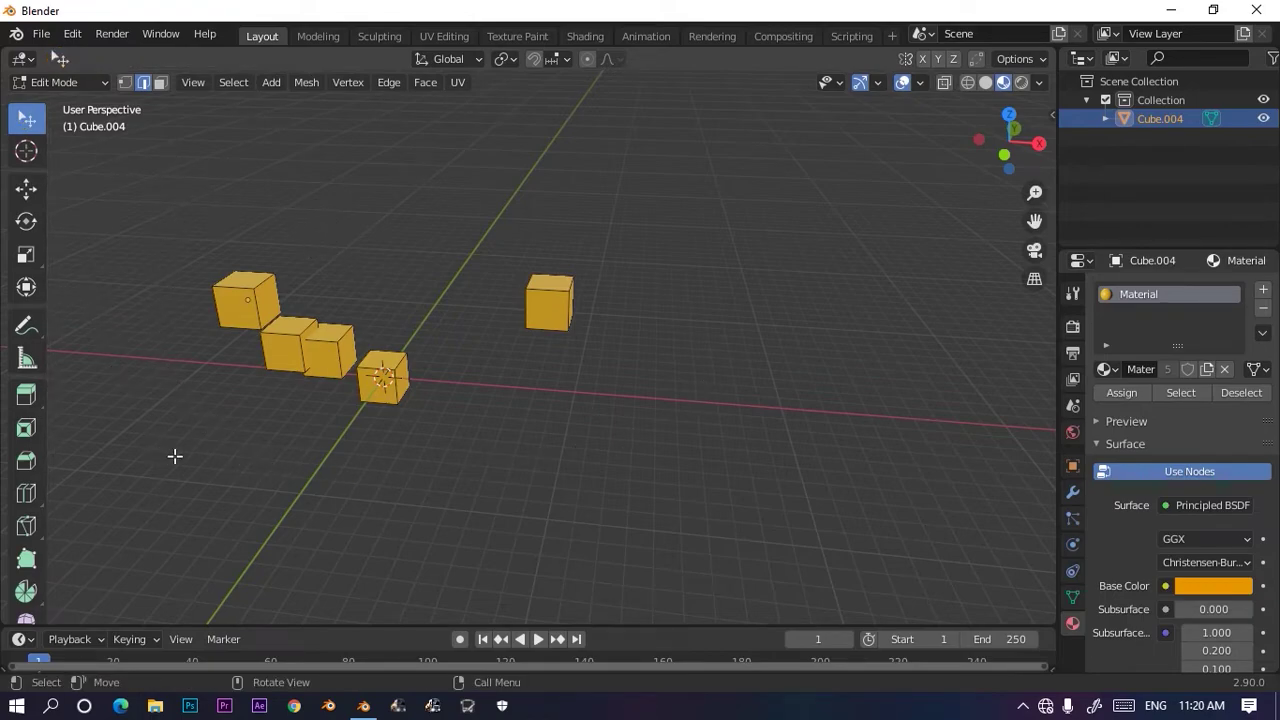
key("Tab")
key("Tab")
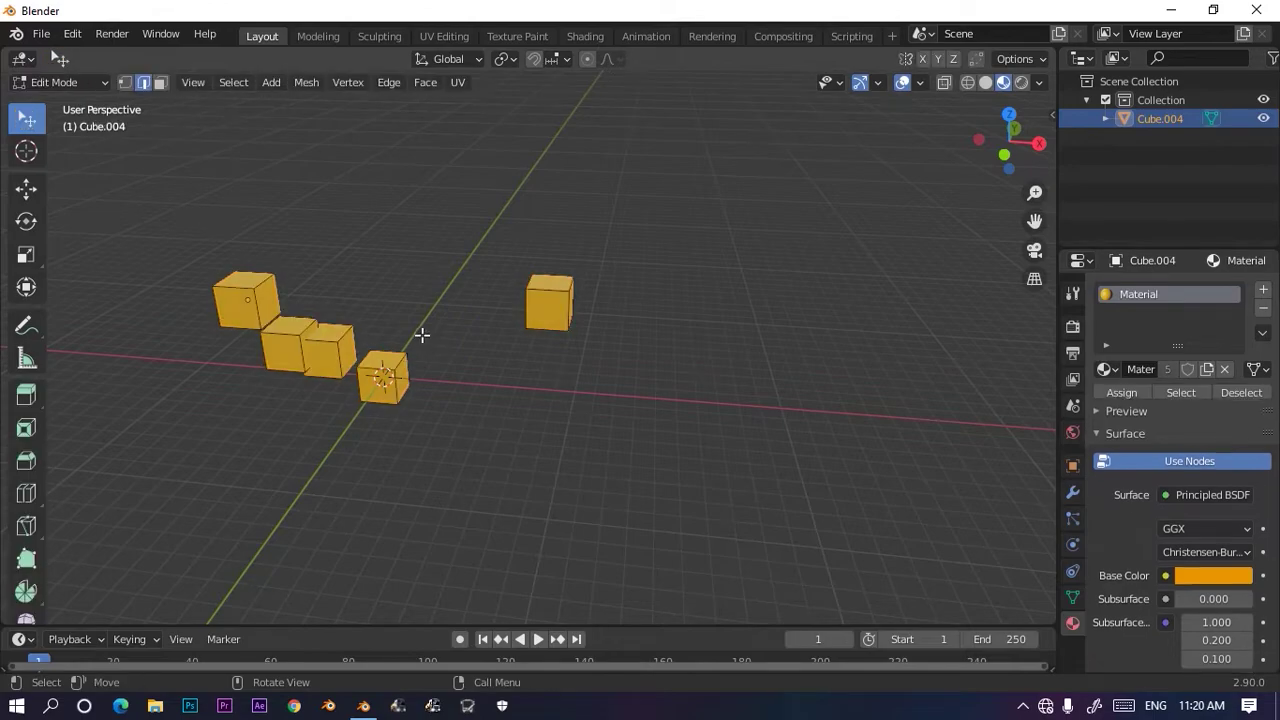
key("Tab")
left_click(58, 85)
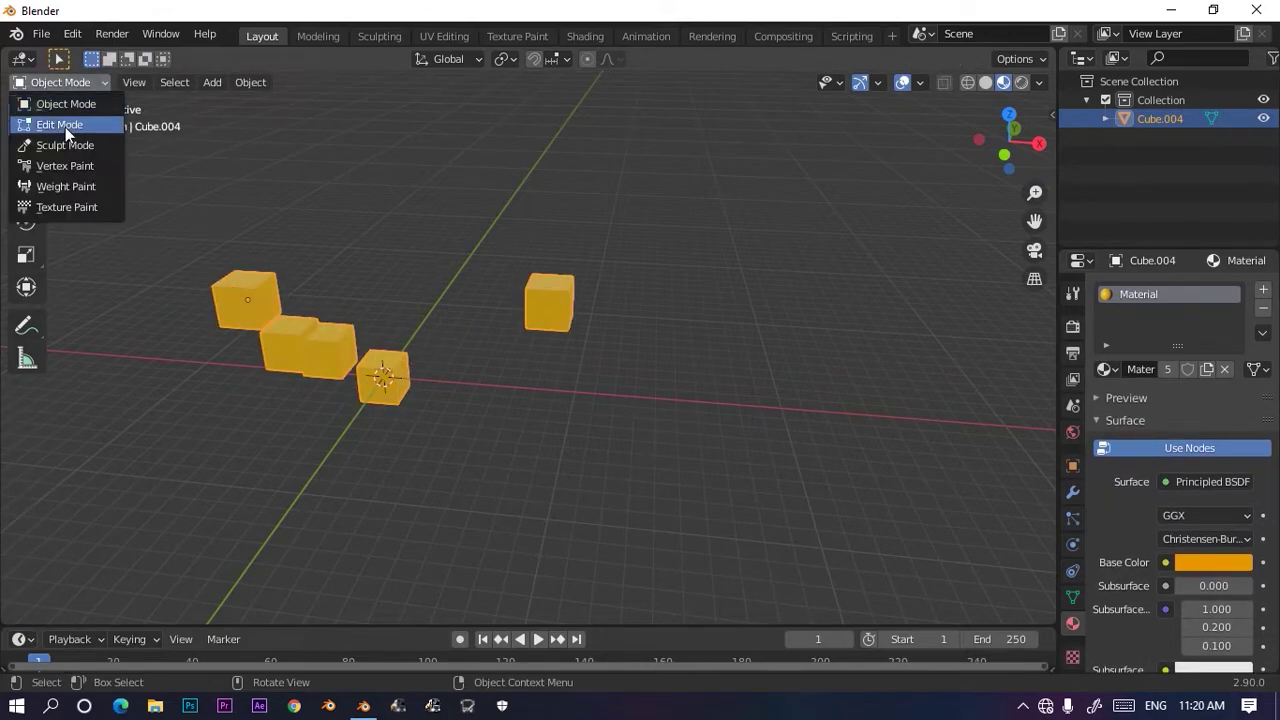
Step: Add a new mesh cube and move it about -1.21 m in X, 4.10 m in Y and 8.70 m in Z
key("shift+a")
mouse_move(509, 309)
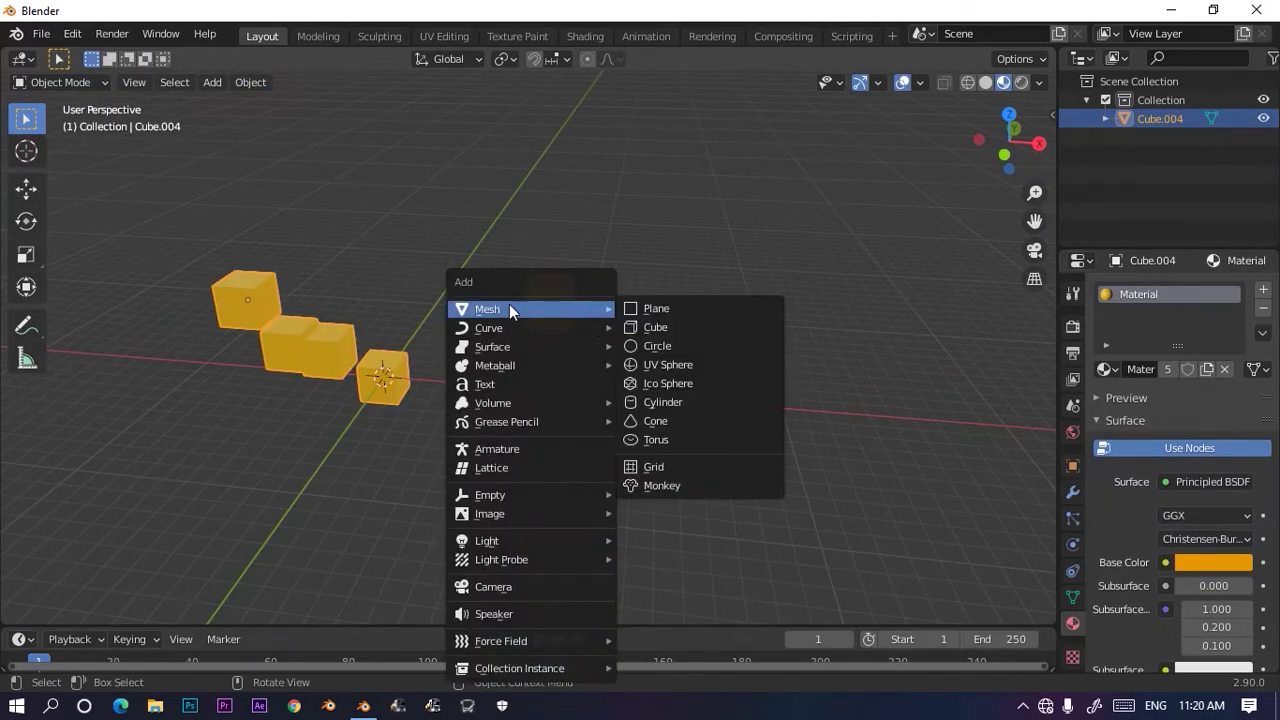
left_click(678, 327)
key("g")
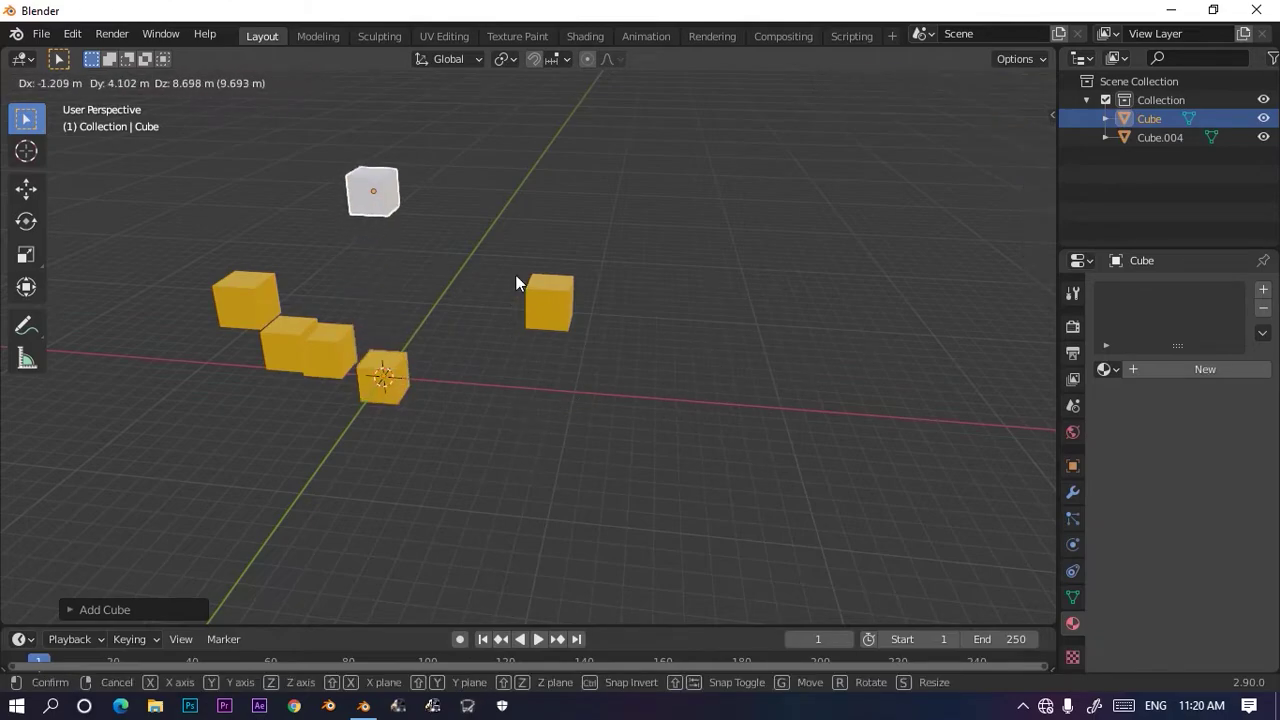
left_click(517, 283)
Step: Duplicate the new white cube and place the copy beside the original along the X axis
scroll(343, 206, "up", 3)
middle_click_drag(343, 206, 483, 490)
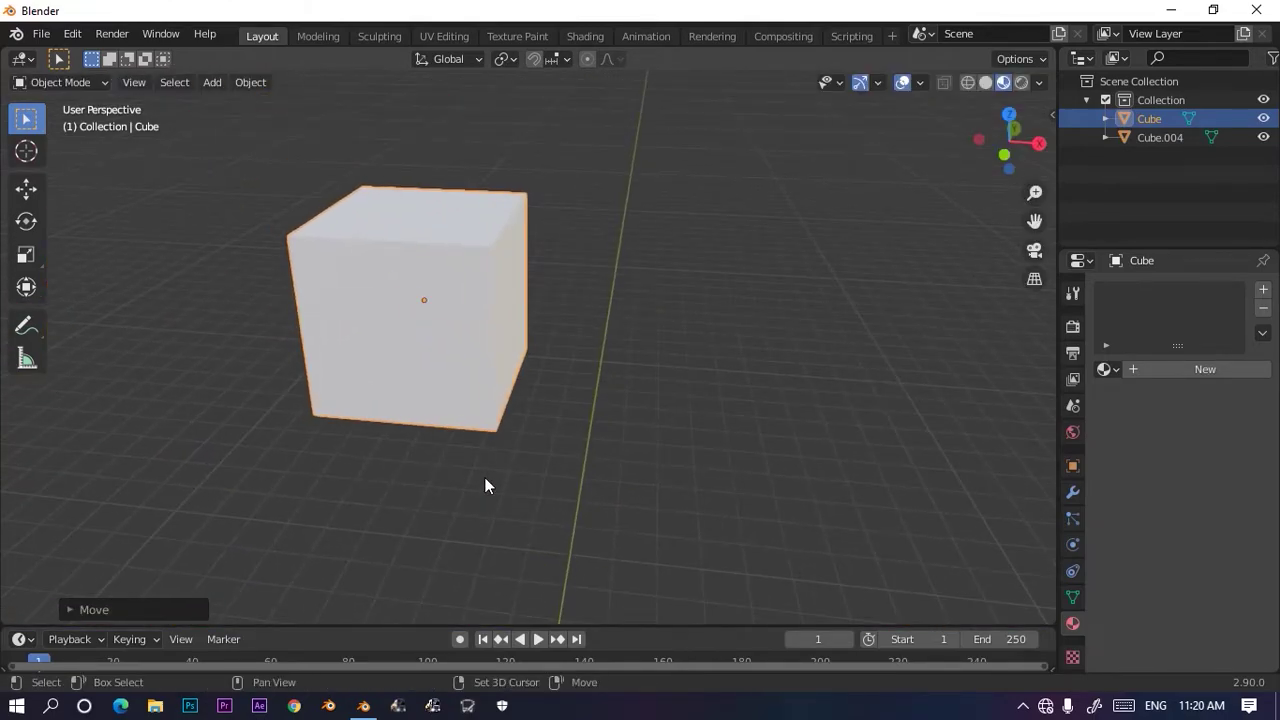
key("shift+d")
key("y")
left_click(574, 471)
Step: Open the original white cube in Edit Mode, select its whole mesh and return to Object Mode
left_click(334, 262)
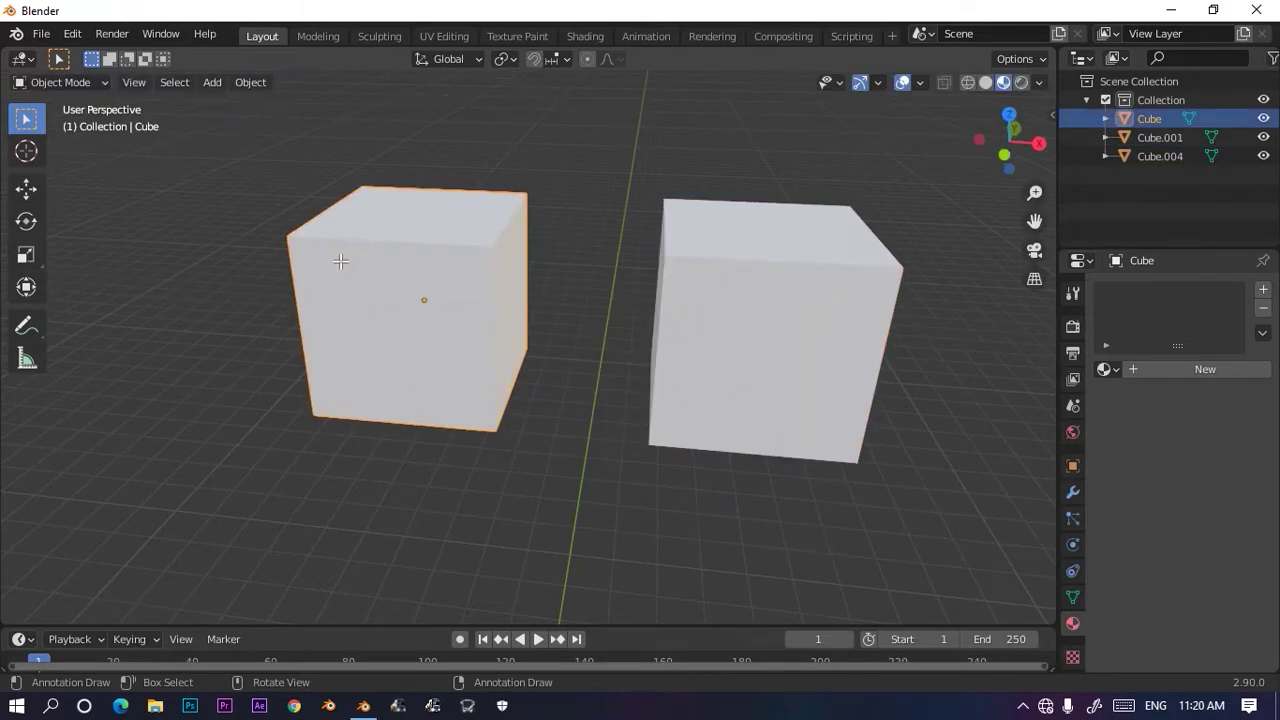
key("Tab")
left_click(381, 509)
key("w")
key("w")
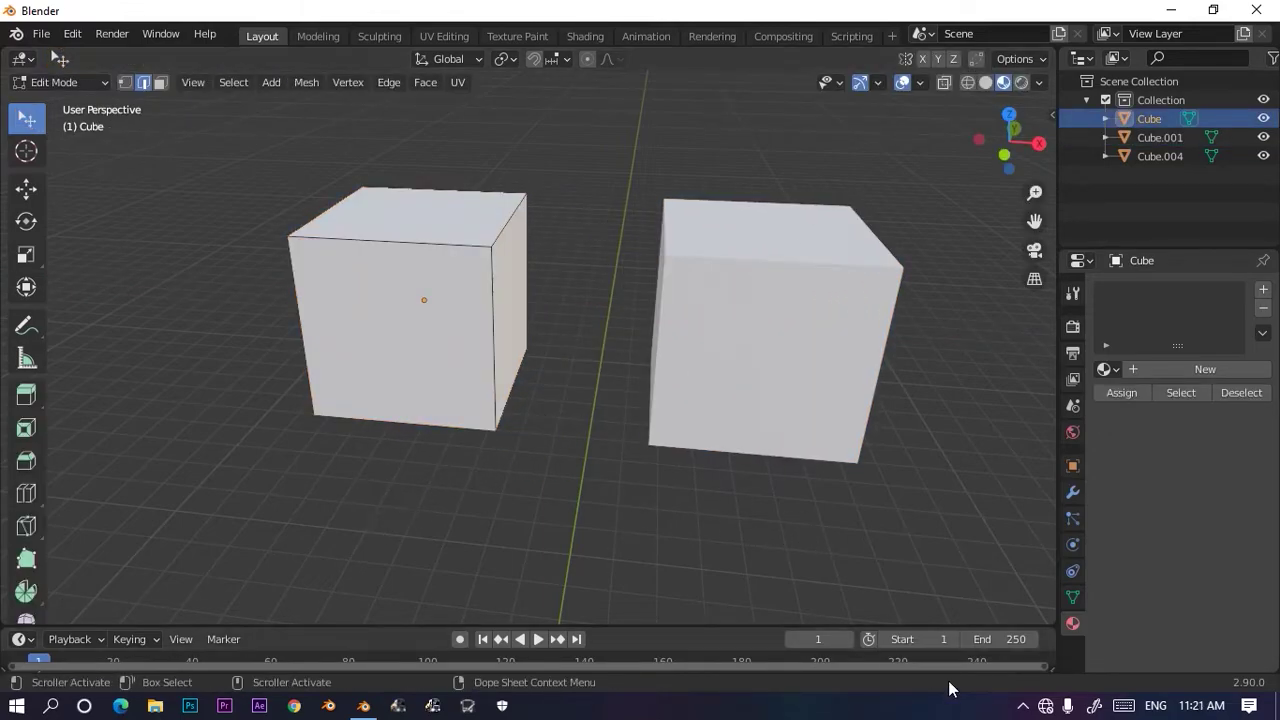
key("Tab")
key("Tab")
key("a")
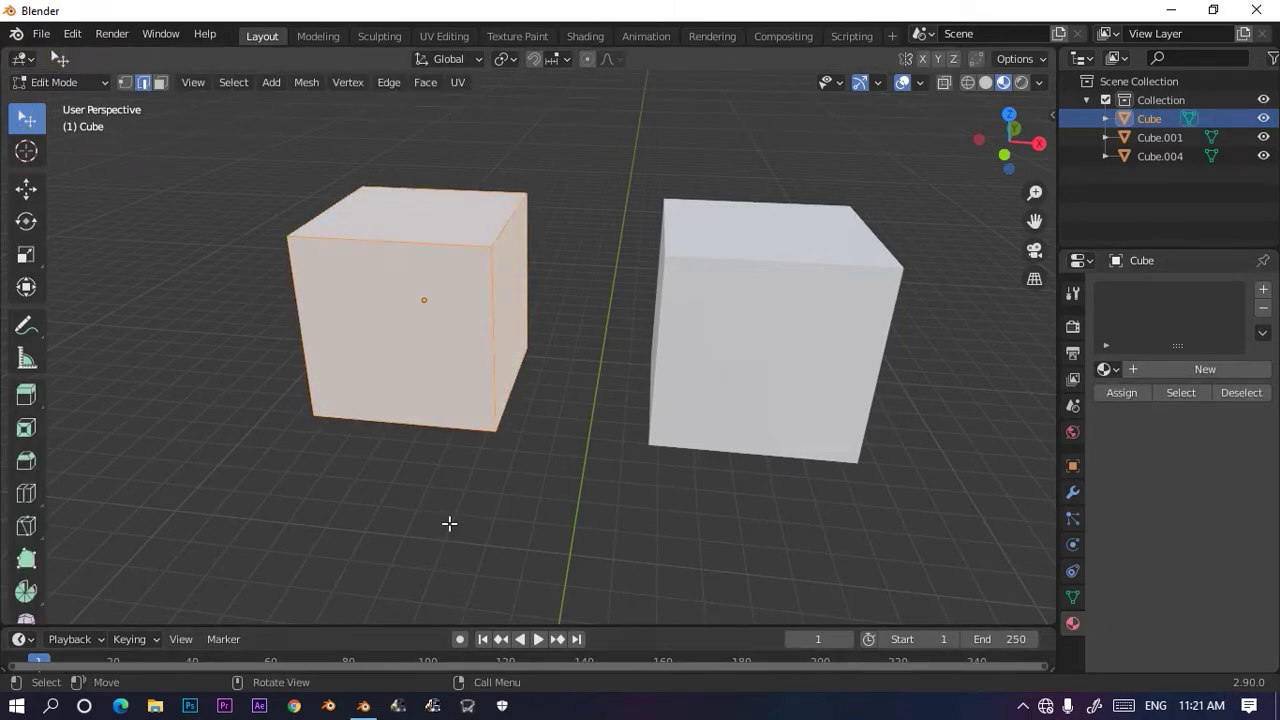
key("Tab")
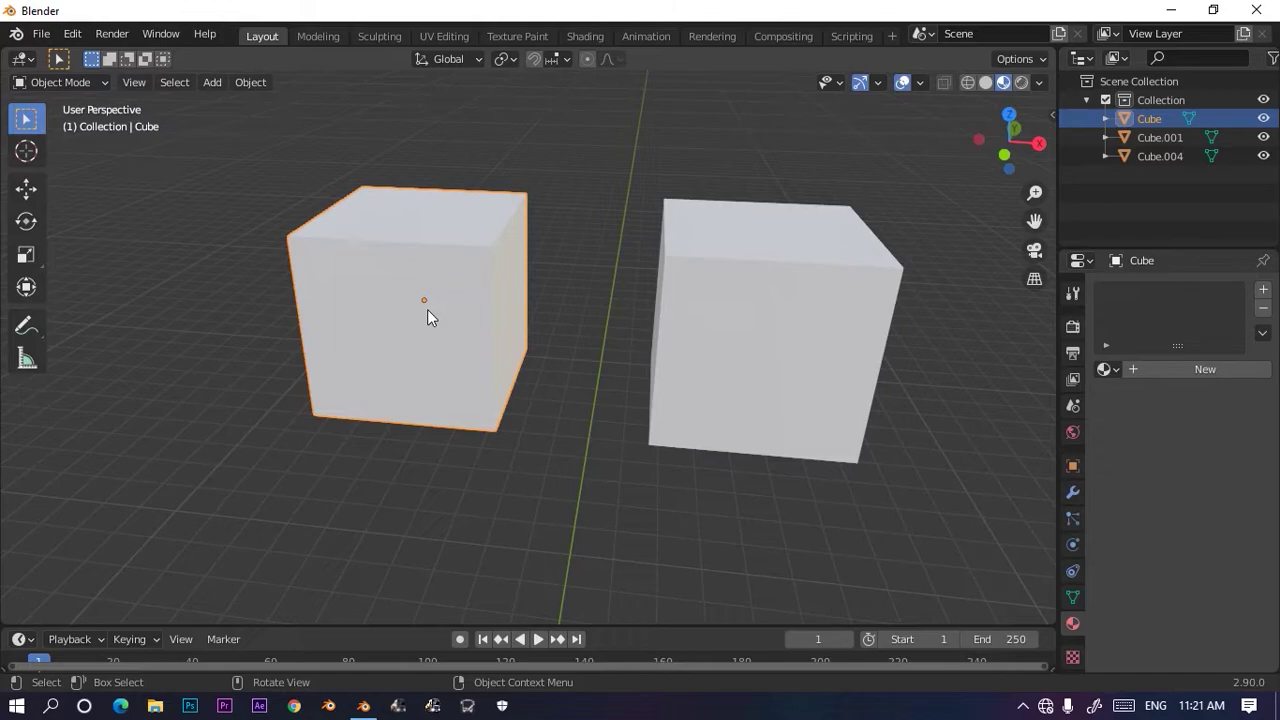
Step: Examine the original white cube from another side, comparing its display in Edit Mode and Object Mode
scroll(424, 315, "up", 3)
middle_click_drag(420, 314, 871, 271)
middle_click_drag(741, 367, 666, 308)
key("Tab")
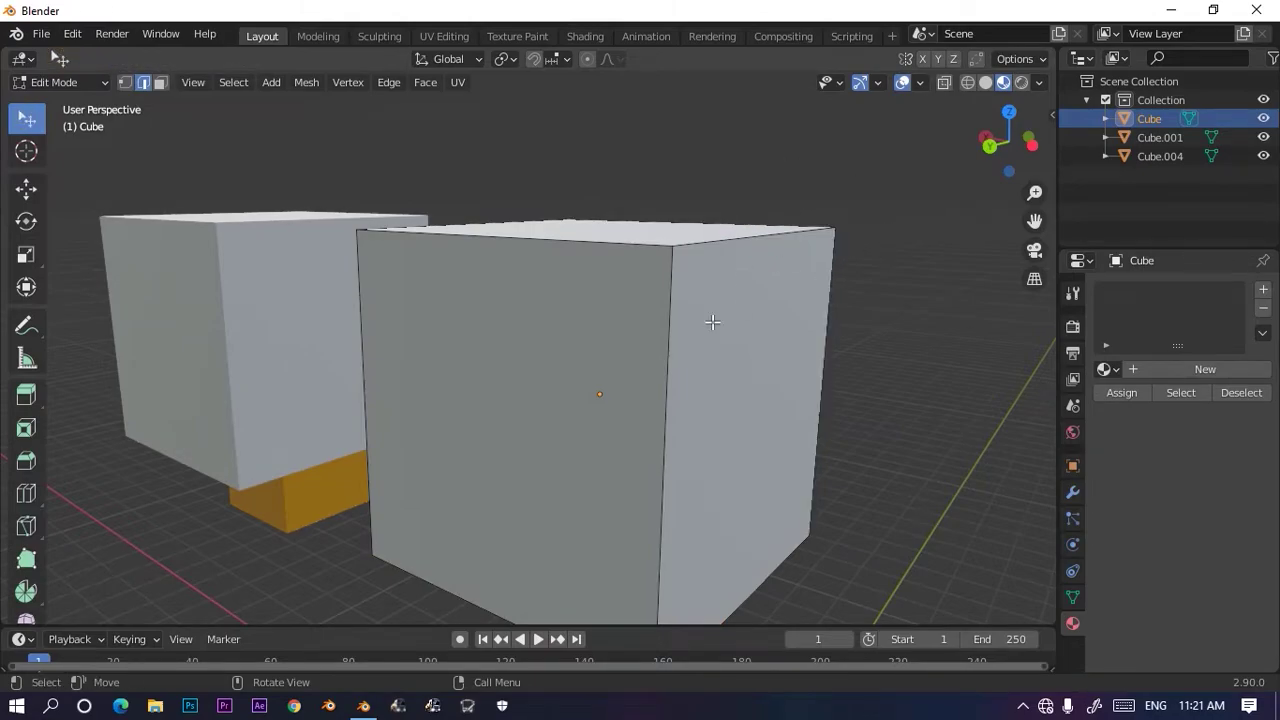
key("Tab")
scroll(700, 328, "down", 5)
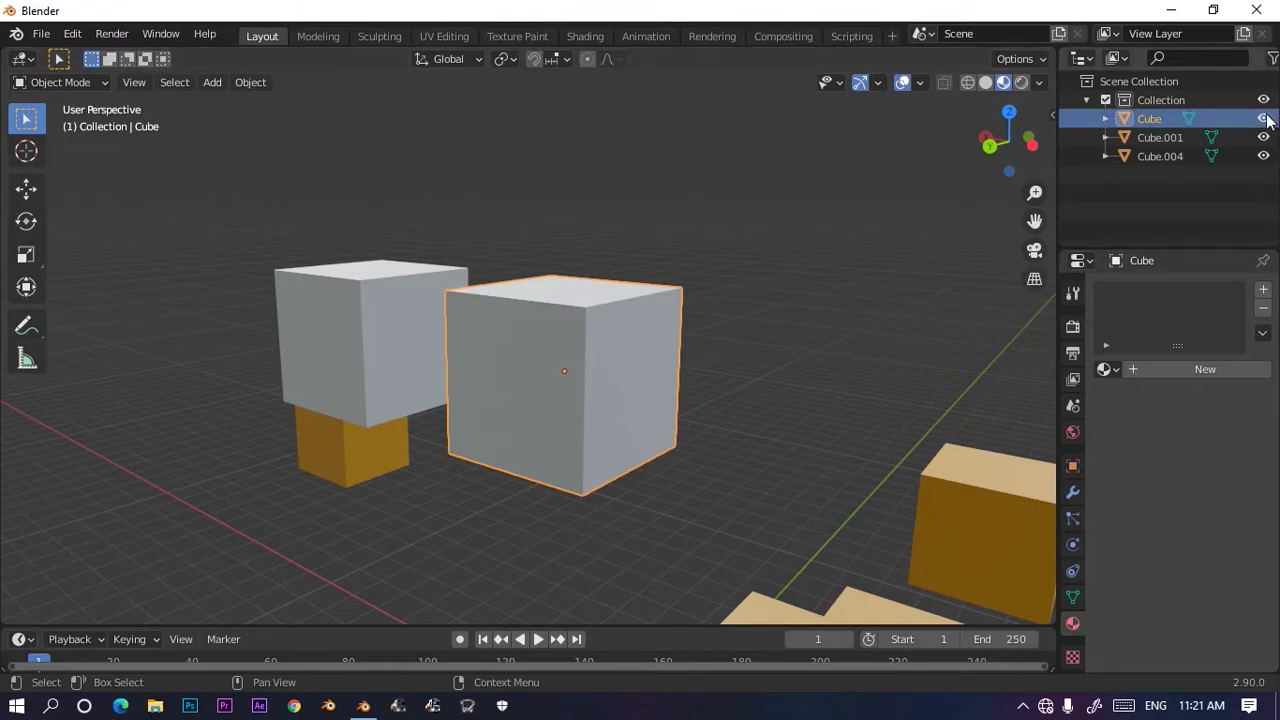
Step: Select the two white cubes individually and together in Object Mode, and clear the selection
left_click_drag(1263, 118, 1263, 137)
left_click(648, 289)
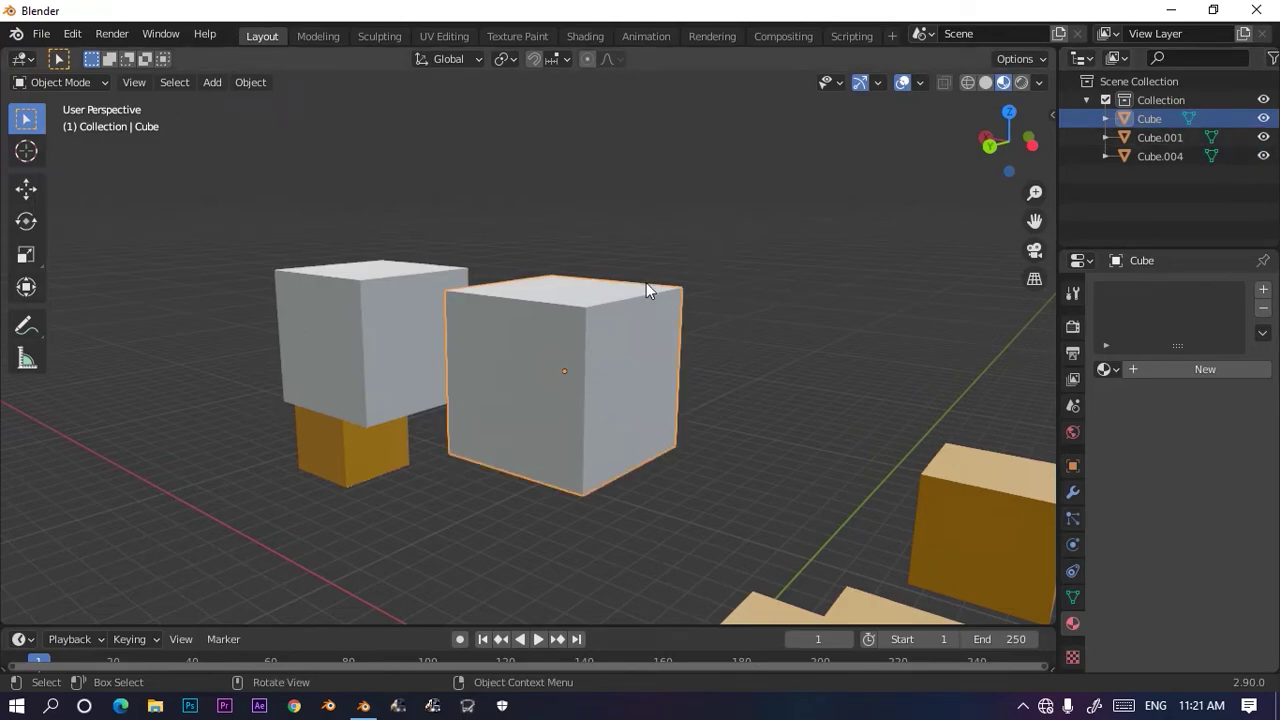
left_click(464, 262)
left_click(620, 322)
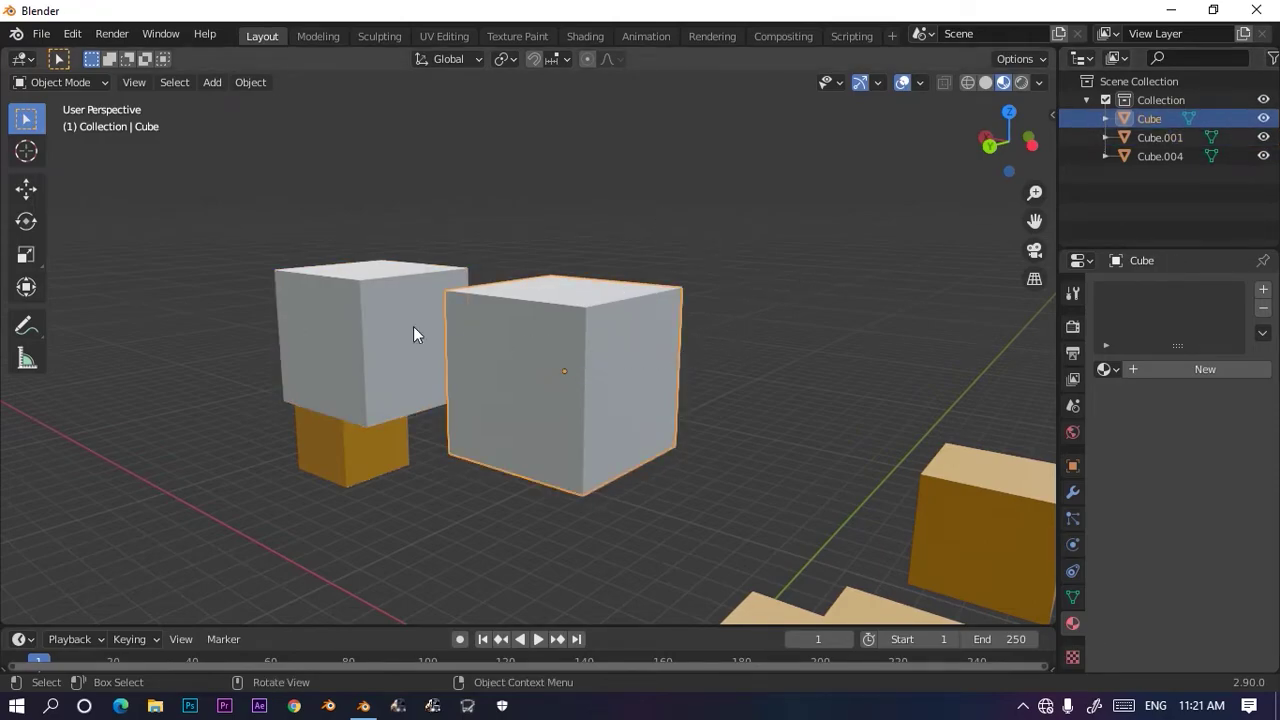
left_click(363, 315, "shift")
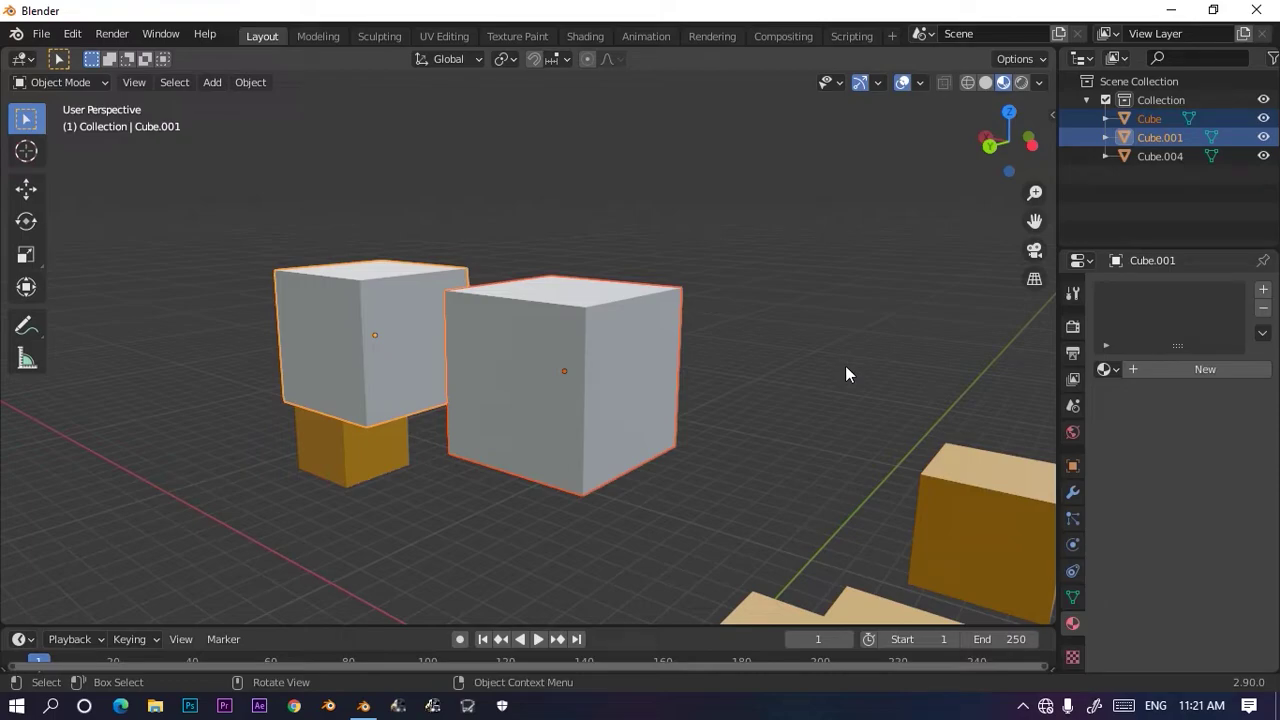
left_click(850, 427)
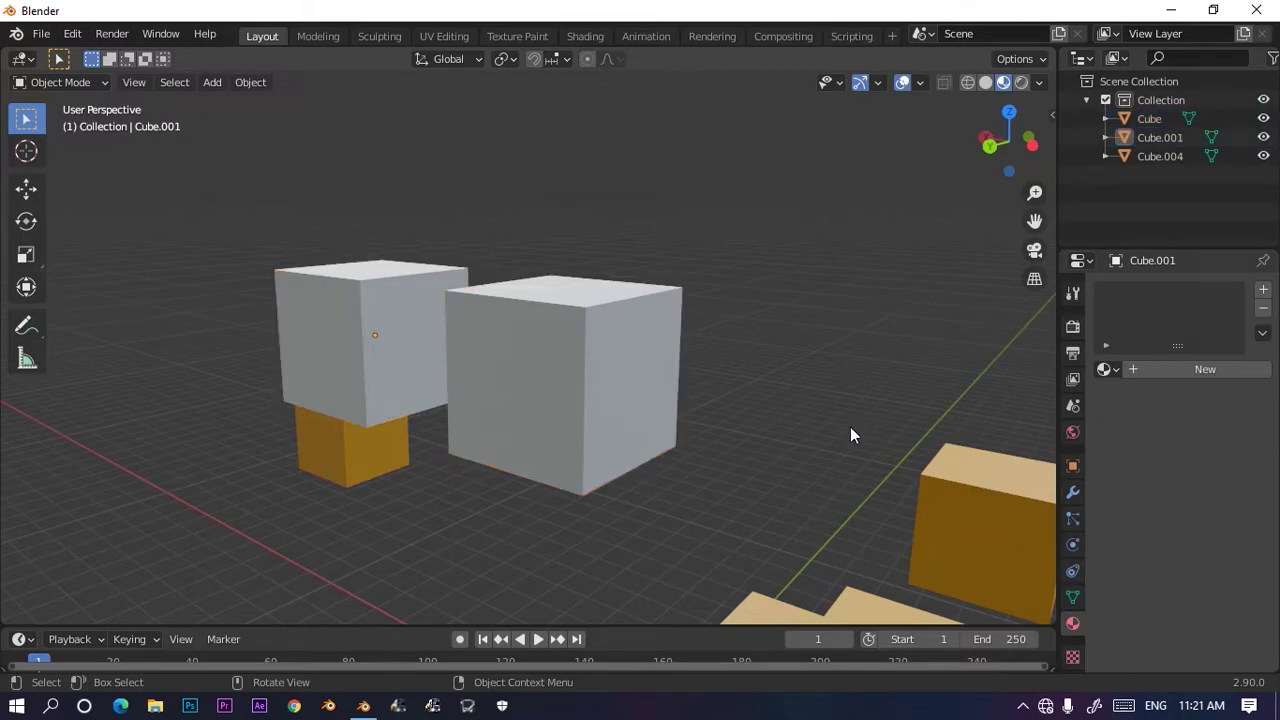
Step: Select both white cubes, try moving them together as separate objects, cancel the move and deselect them
scroll(523, 272, "up", 5)
scroll(518, 280, "down", 3)
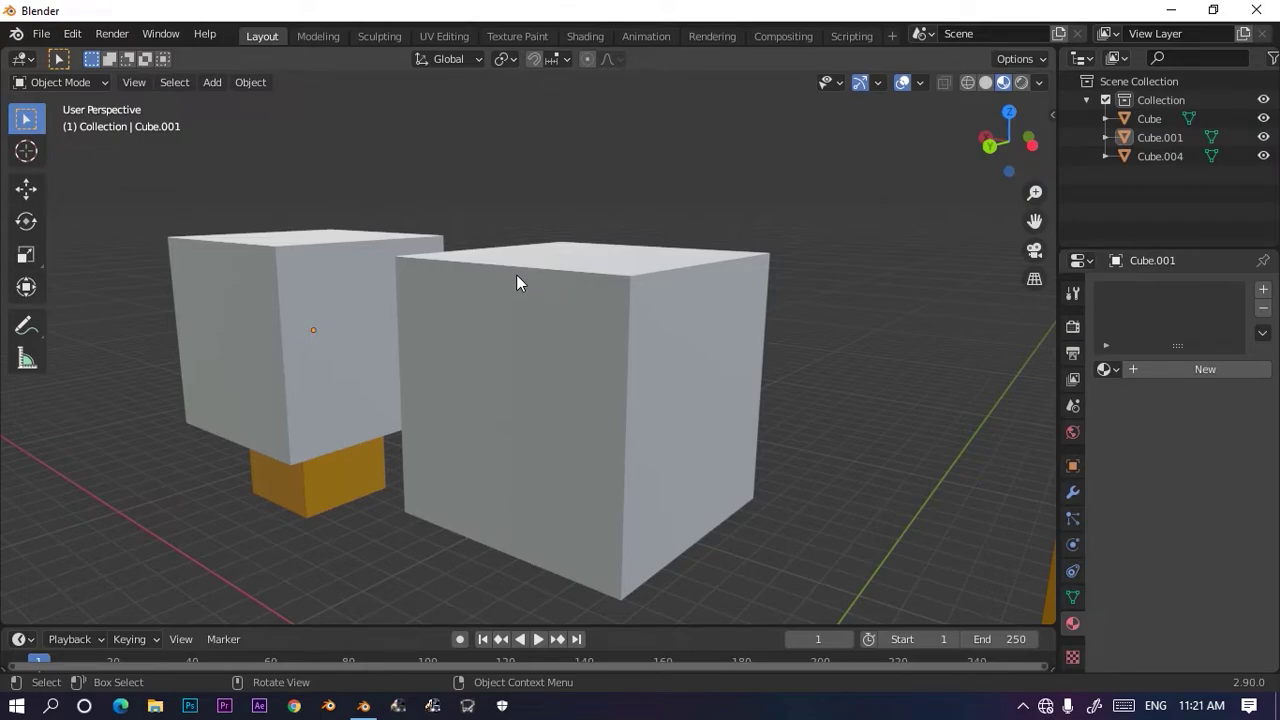
left_click(518, 274)
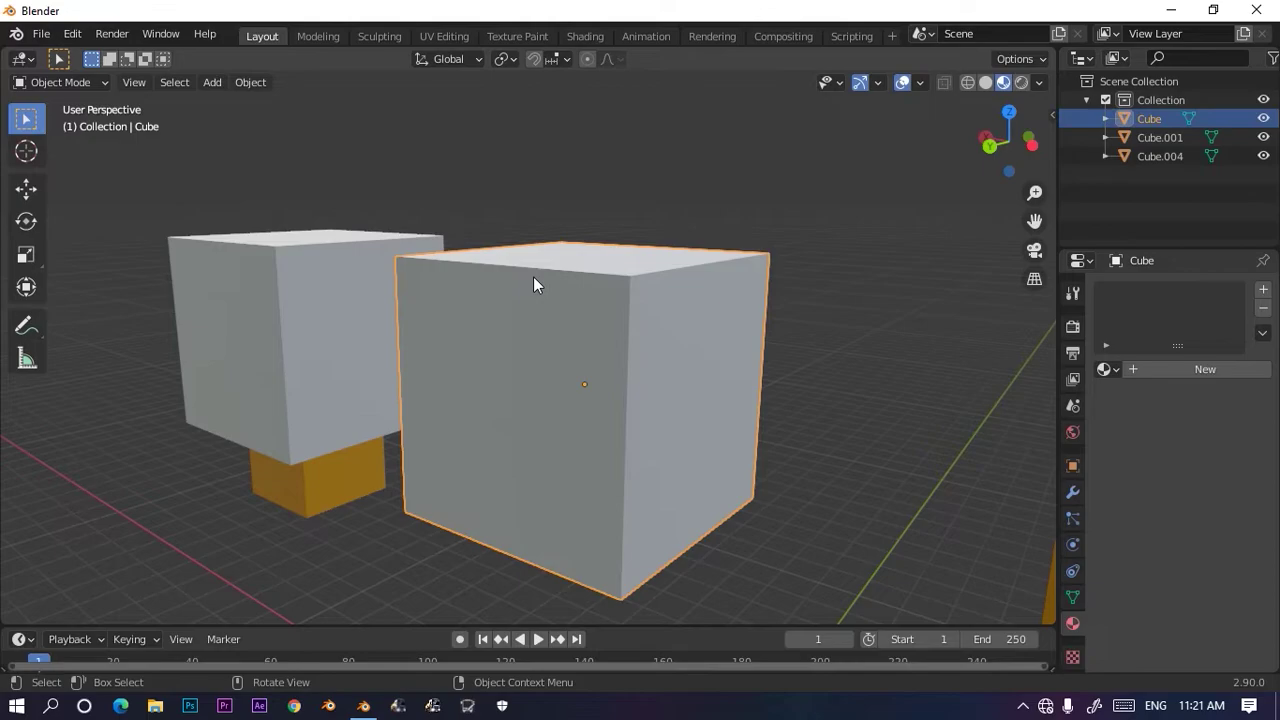
left_click(420, 238)
left_click(709, 343)
left_click(355, 310, "shift")
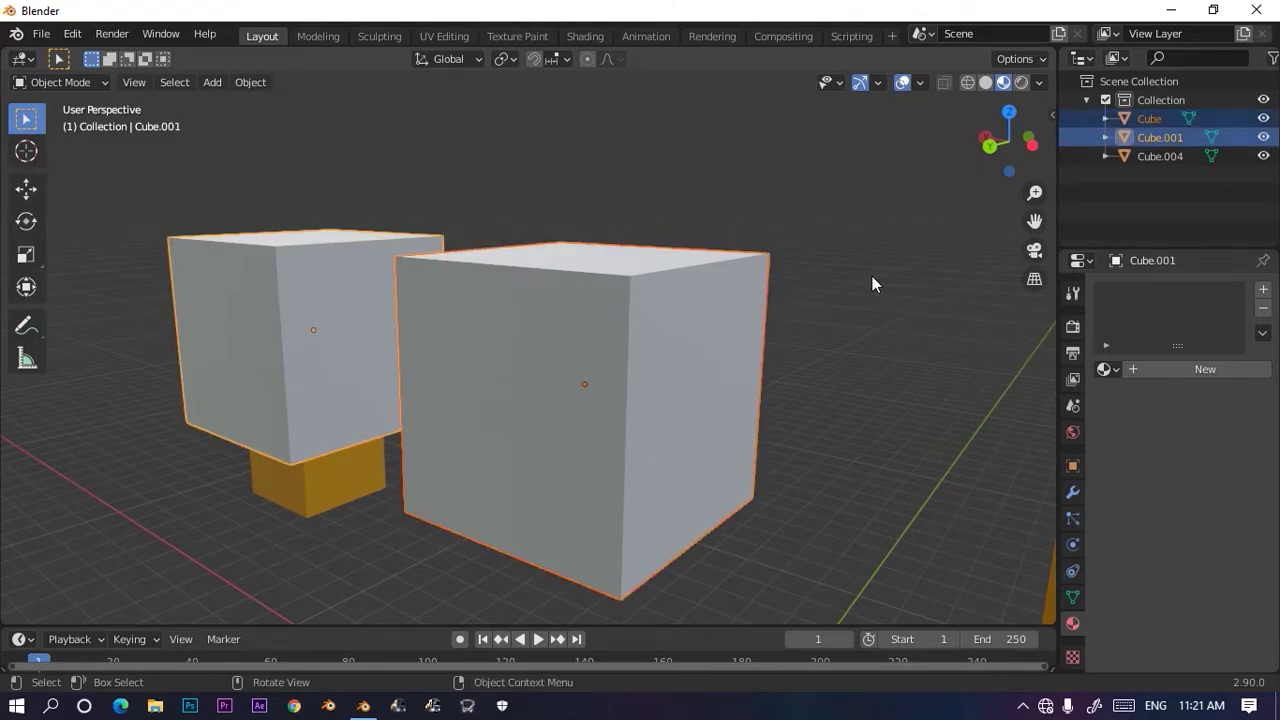
scroll(588, 357, "down", 1)
middle_click_drag(588, 357, 703, 395)
key("g")
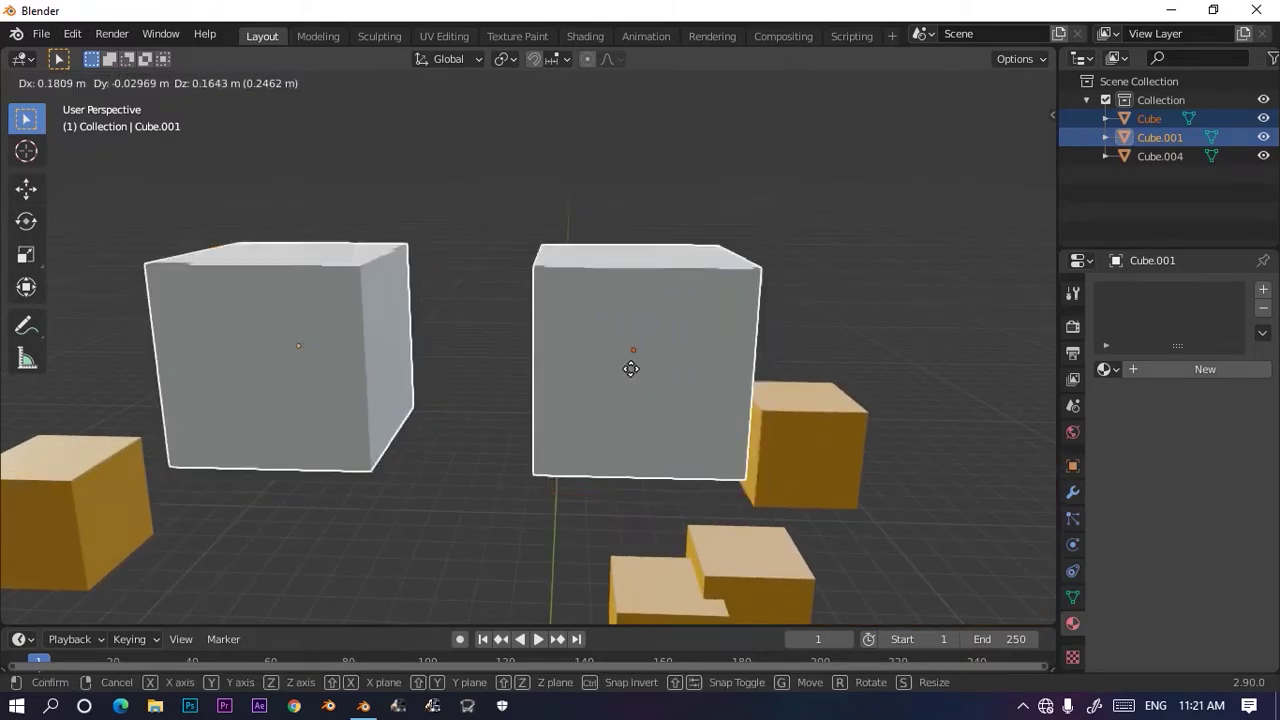
right_click(849, 279)
scroll(777, 299, "down", 3)
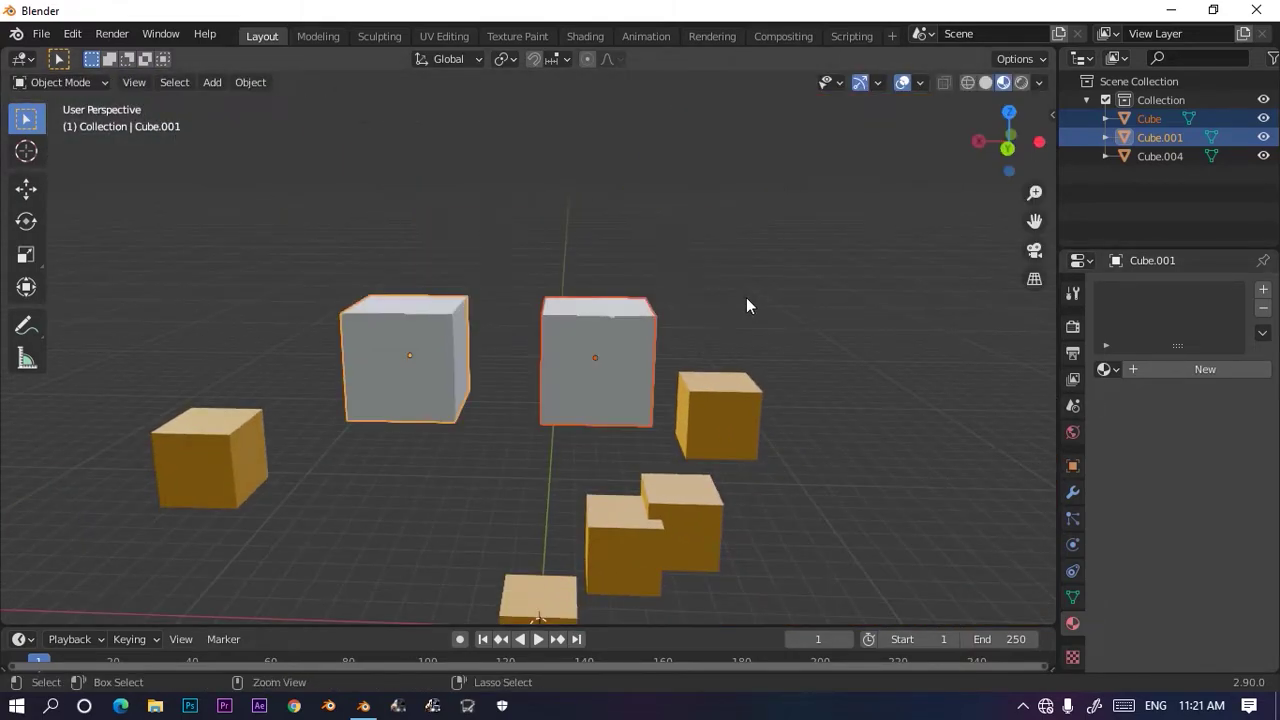
left_click(747, 298)
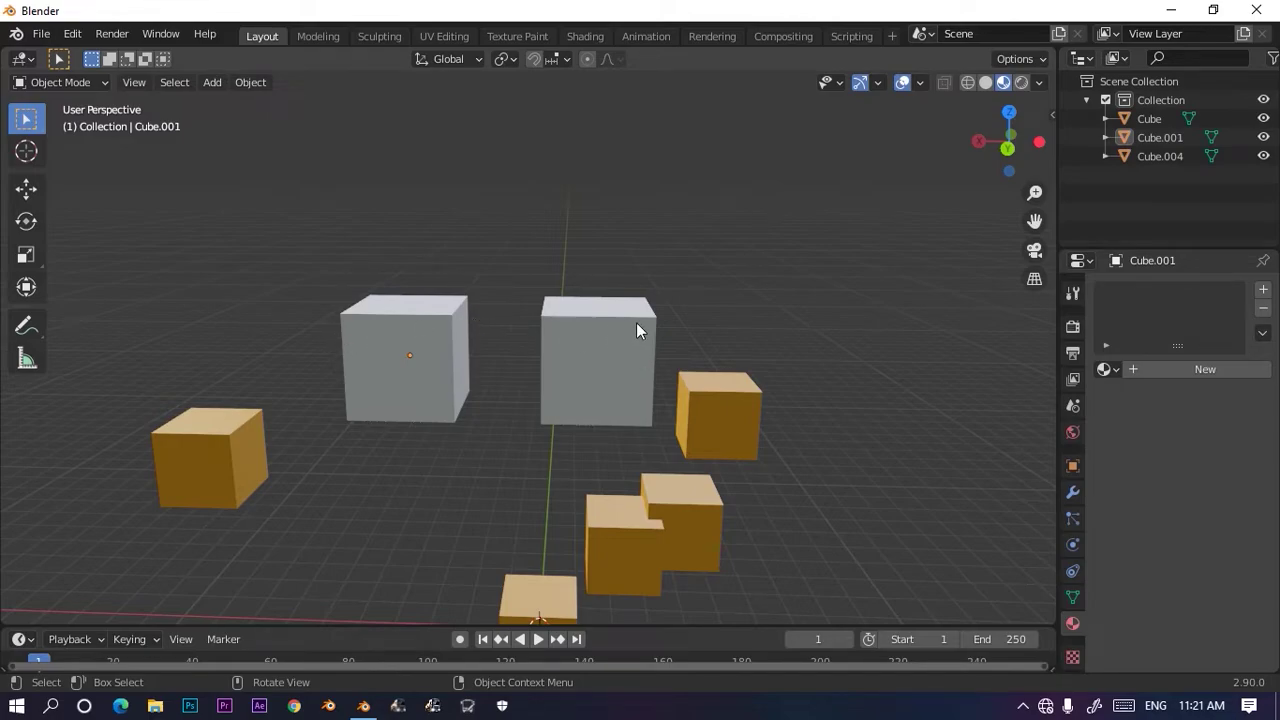
Step: Select Cube.001, add the original white cube to the selection, and deselect everything
middle_click_drag(669, 304, 647, 299)
scroll(647, 299, "down", 3)
scroll(645, 304, "up", 3)
scroll(645, 289, "up", 5)
scroll(642, 287, "down", 3)
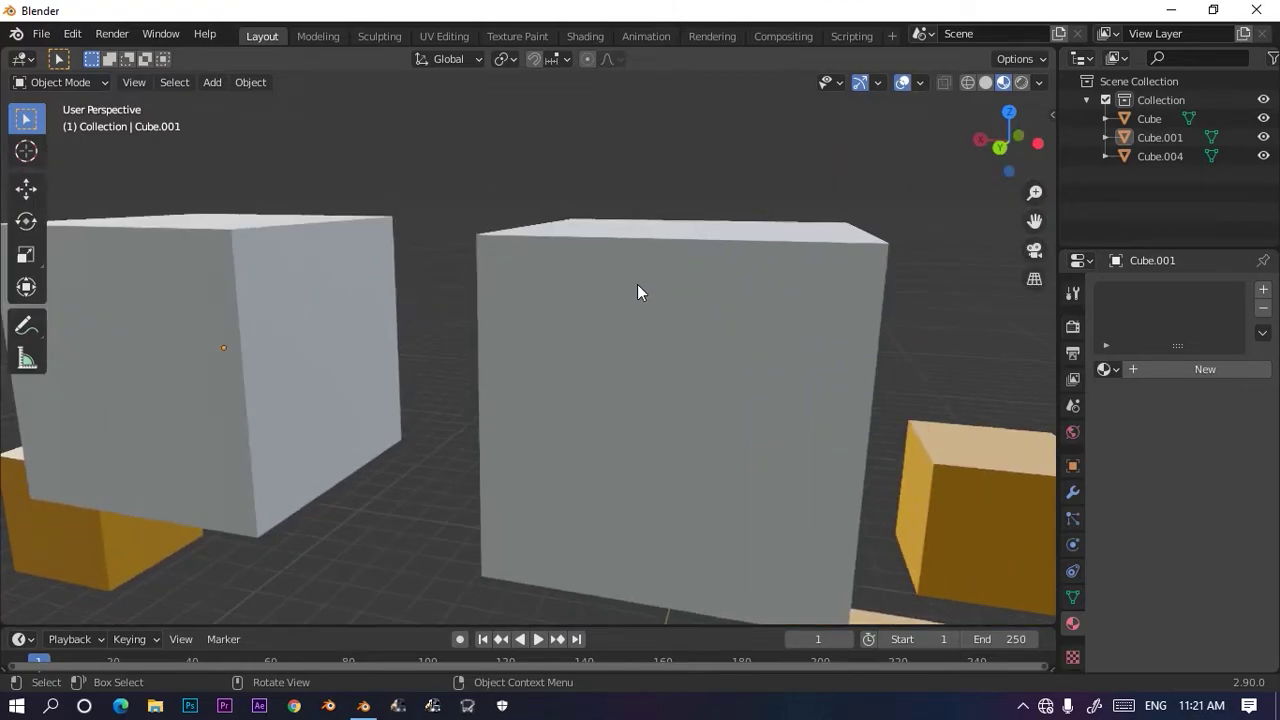
scroll(637, 285, "up", 1)
left_click(515, 265)
left_click(253, 219)
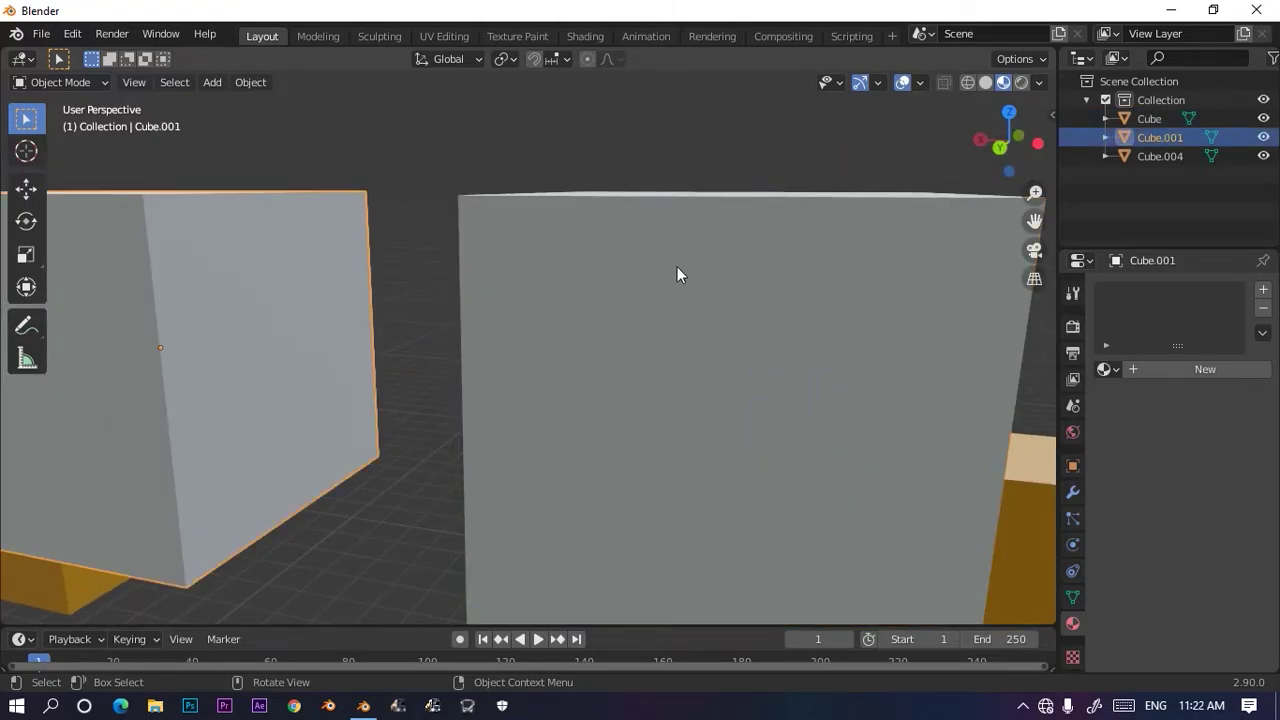
left_click(682, 287, "shift")
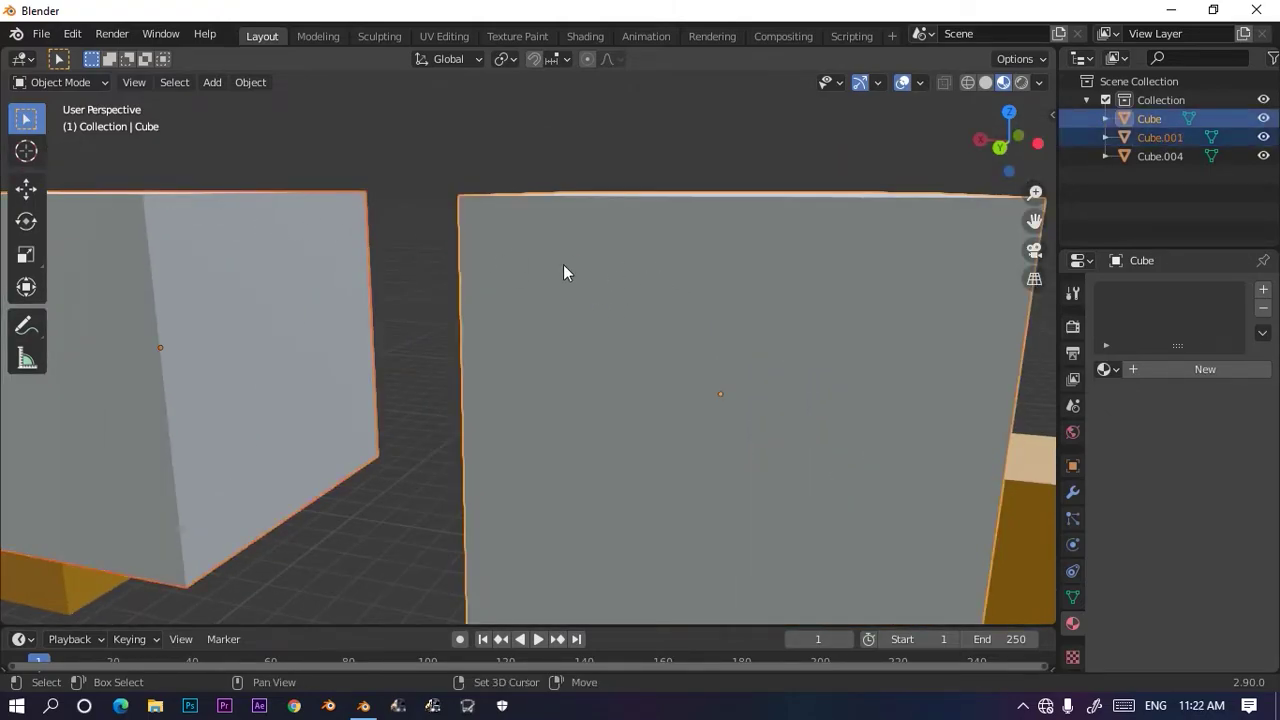
left_click(439, 174)
scroll(427, 177, "down", 4)
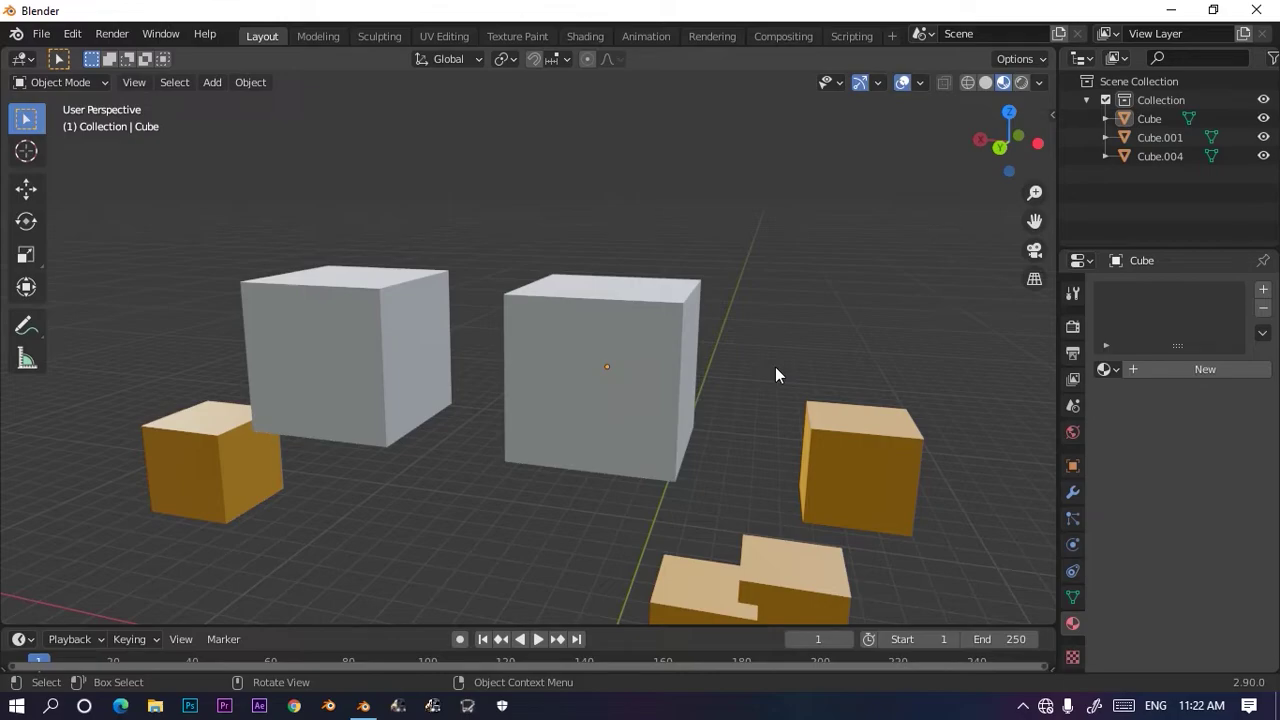
scroll(772, 367, "up", 6)
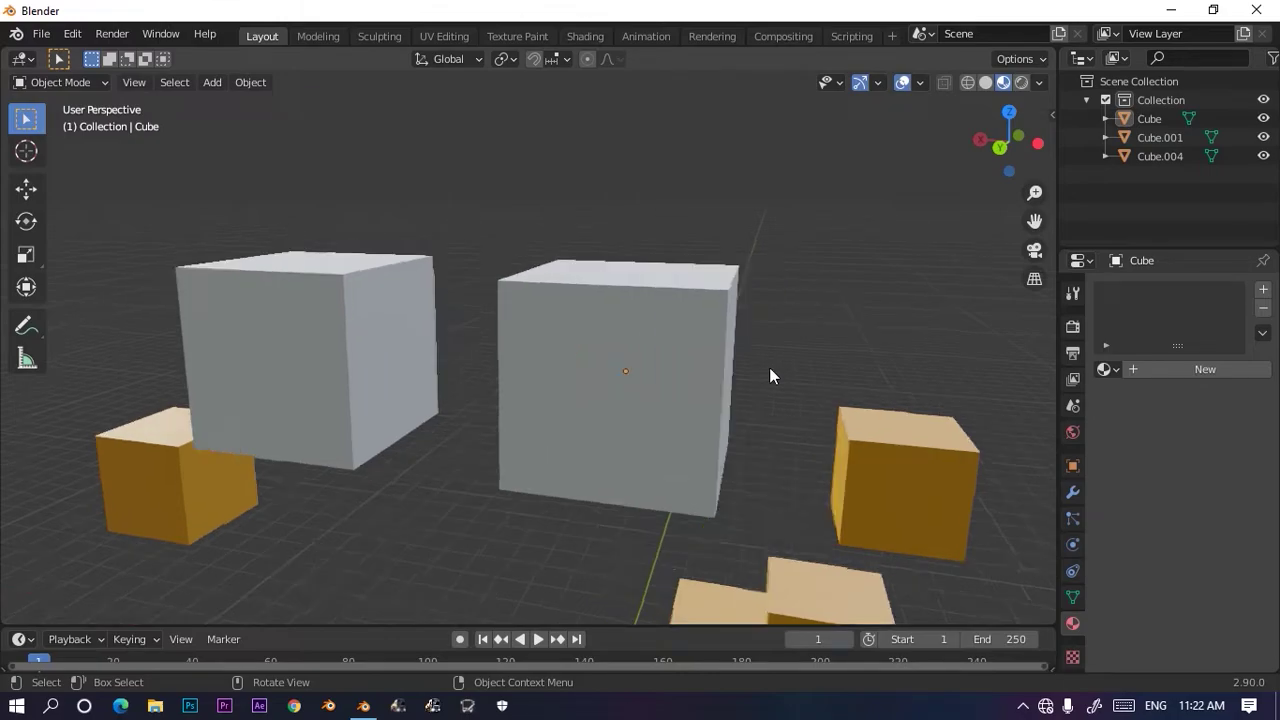
Step: Select the joined orange object and enter Edit Mode on it
left_click(716, 338)
scroll(457, 360, "down", 5)
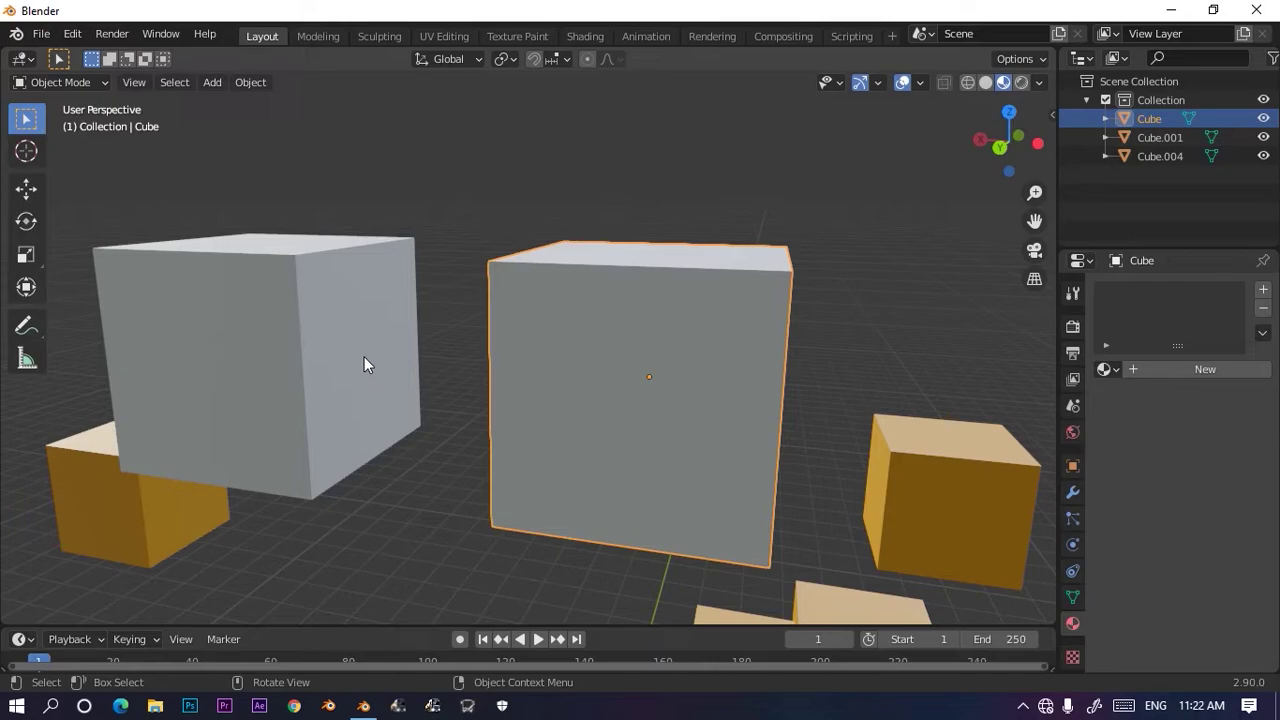
left_click(979, 521)
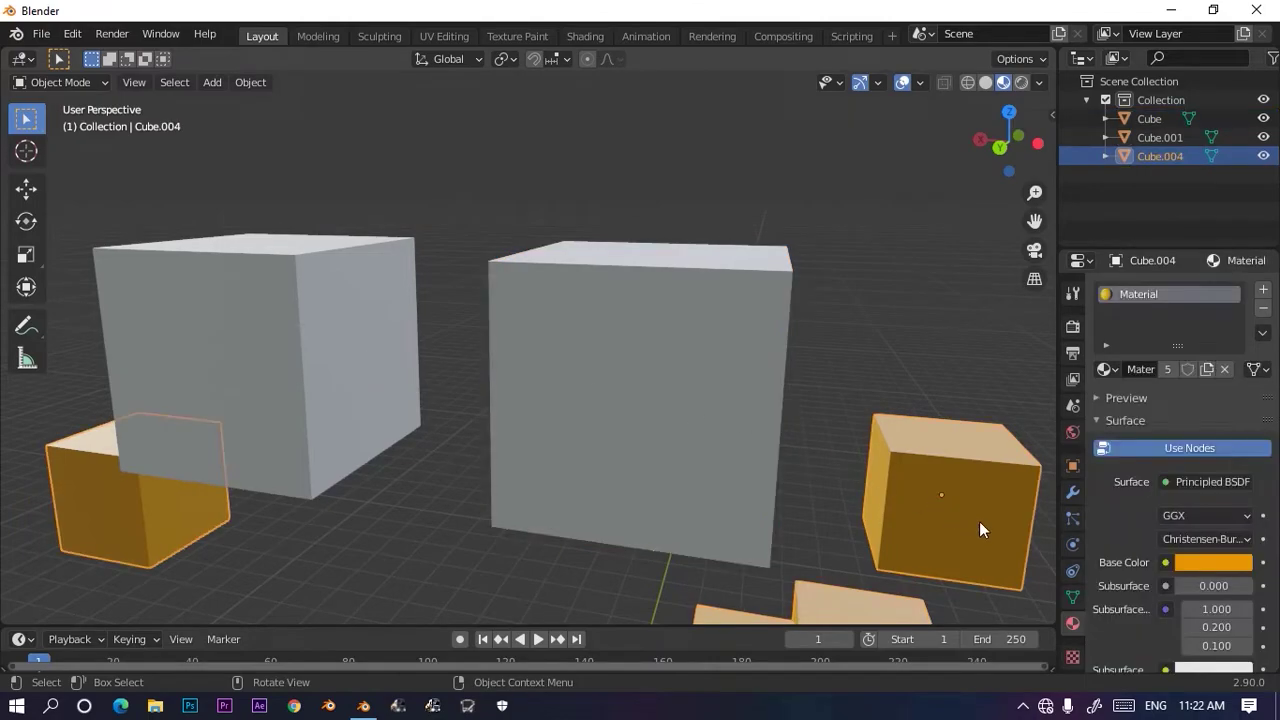
middle_click_drag(979, 521, 831, 391)
left_click_drag(761, 373, 302, 518)
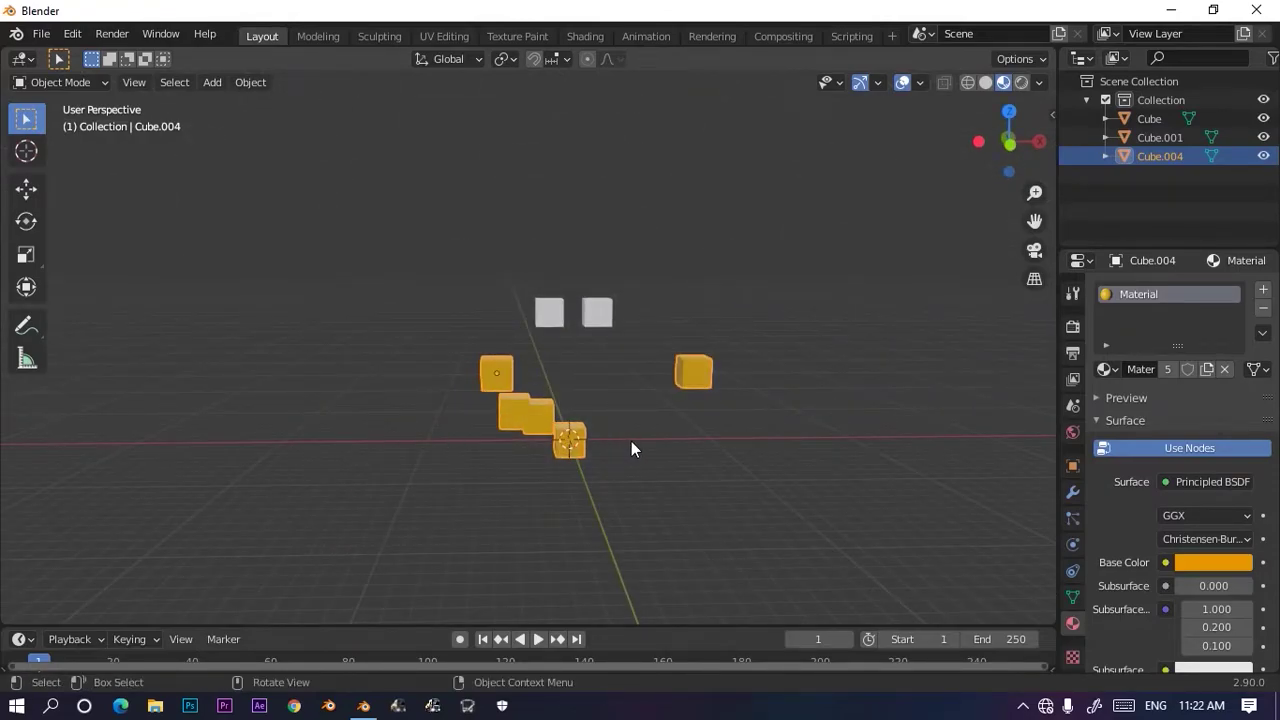
key("Tab")
scroll(720, 466, "down", 3)
scroll(600, 474, "up", 5)
scroll(600, 474, "up", 5)
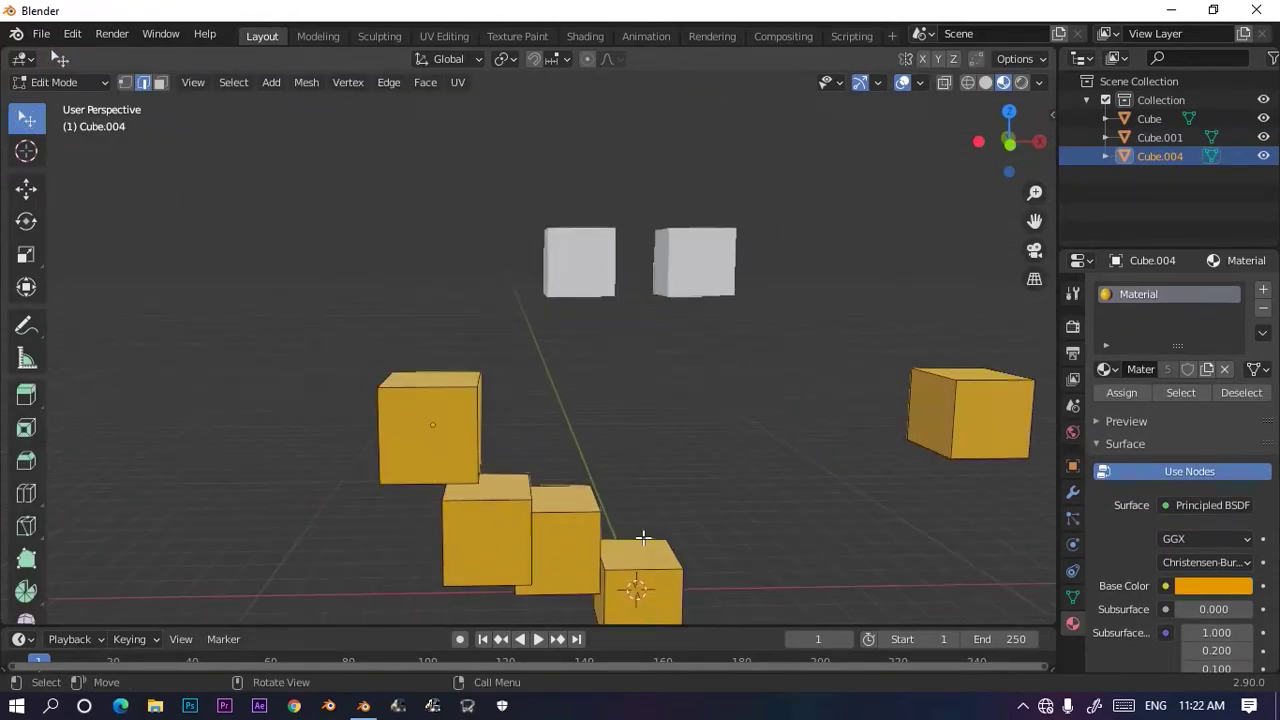
Step: Examine the joined orange cubes in Edit Mode from the front and in perspective
scroll(285, 478, "down", 1)
scroll(280, 473, "down", 3)
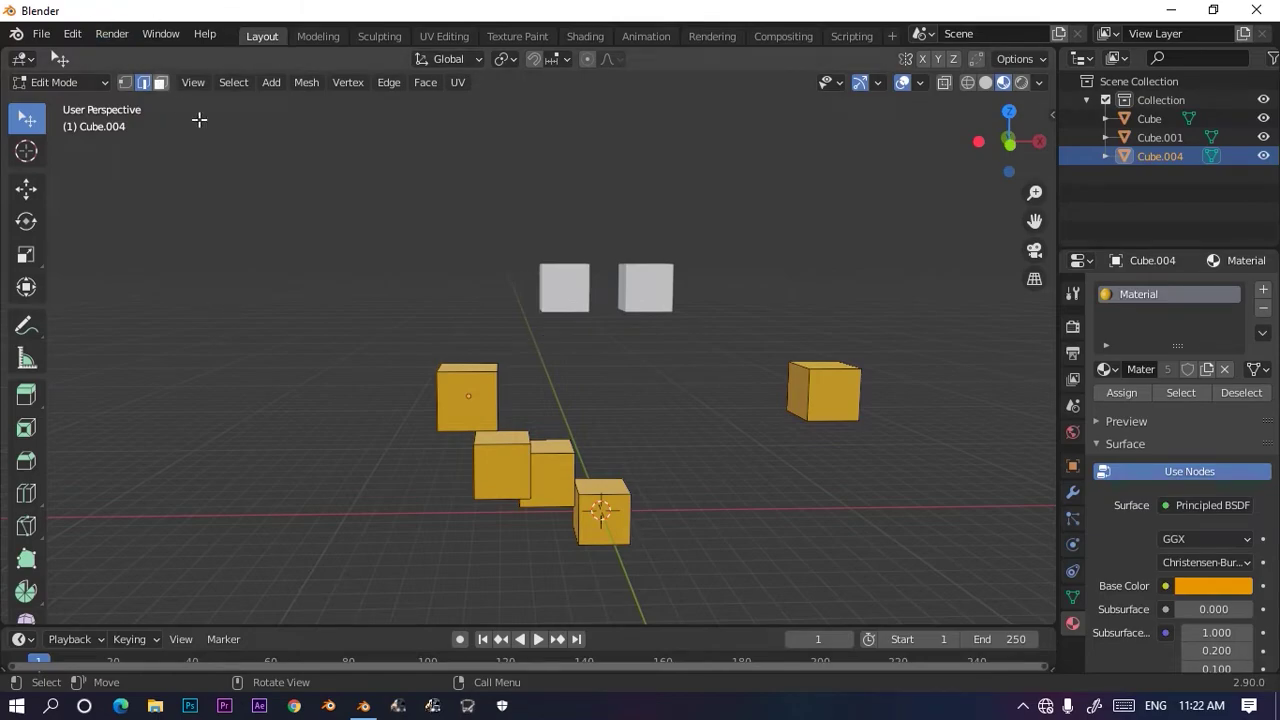
scroll(518, 356, "up", 4)
scroll(518, 356, "down", 3)
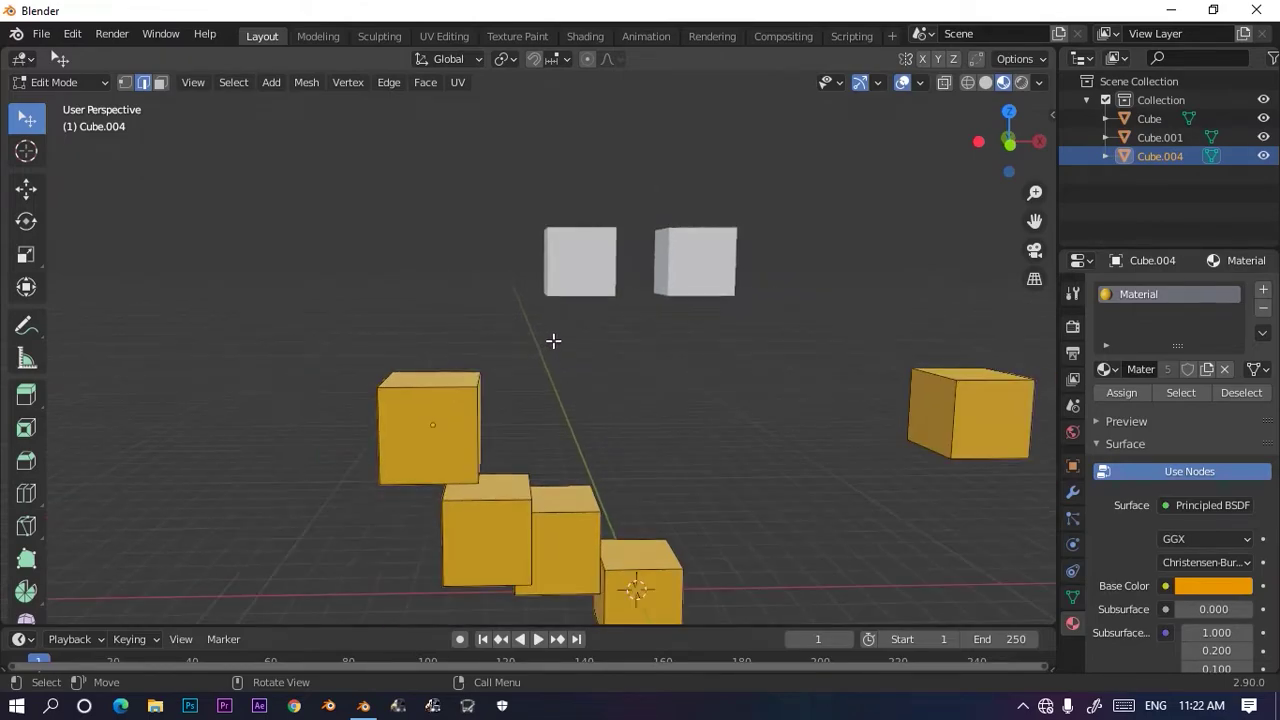
middle_click_drag(583, 334, 657, 317)
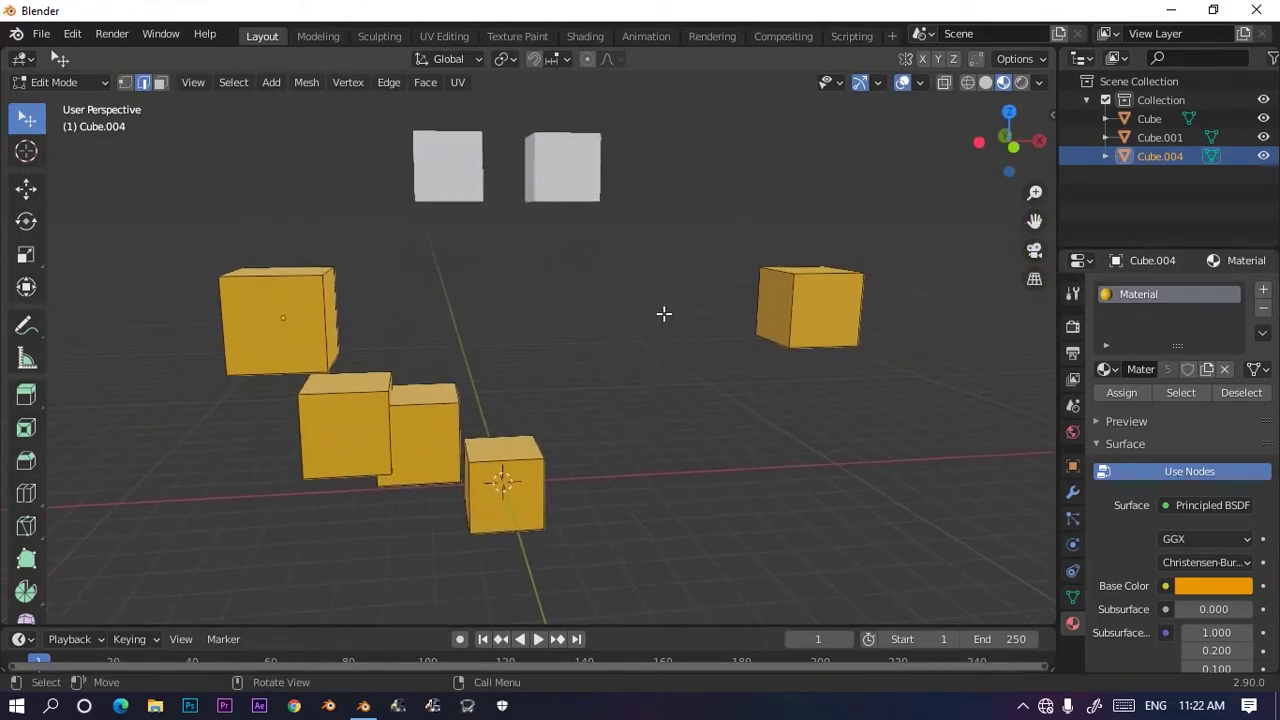
left_click(1012, 146)
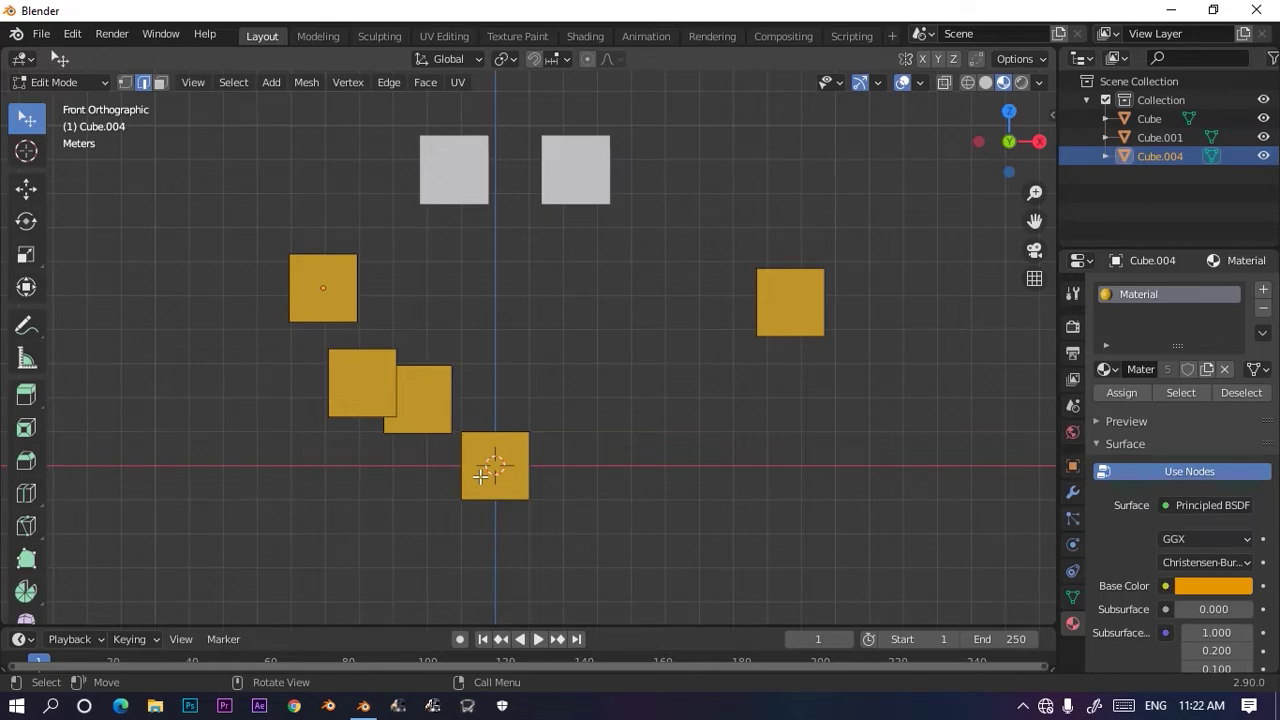
middle_click_drag(363, 320, 343, 366)
scroll(342, 366, "up", 4)
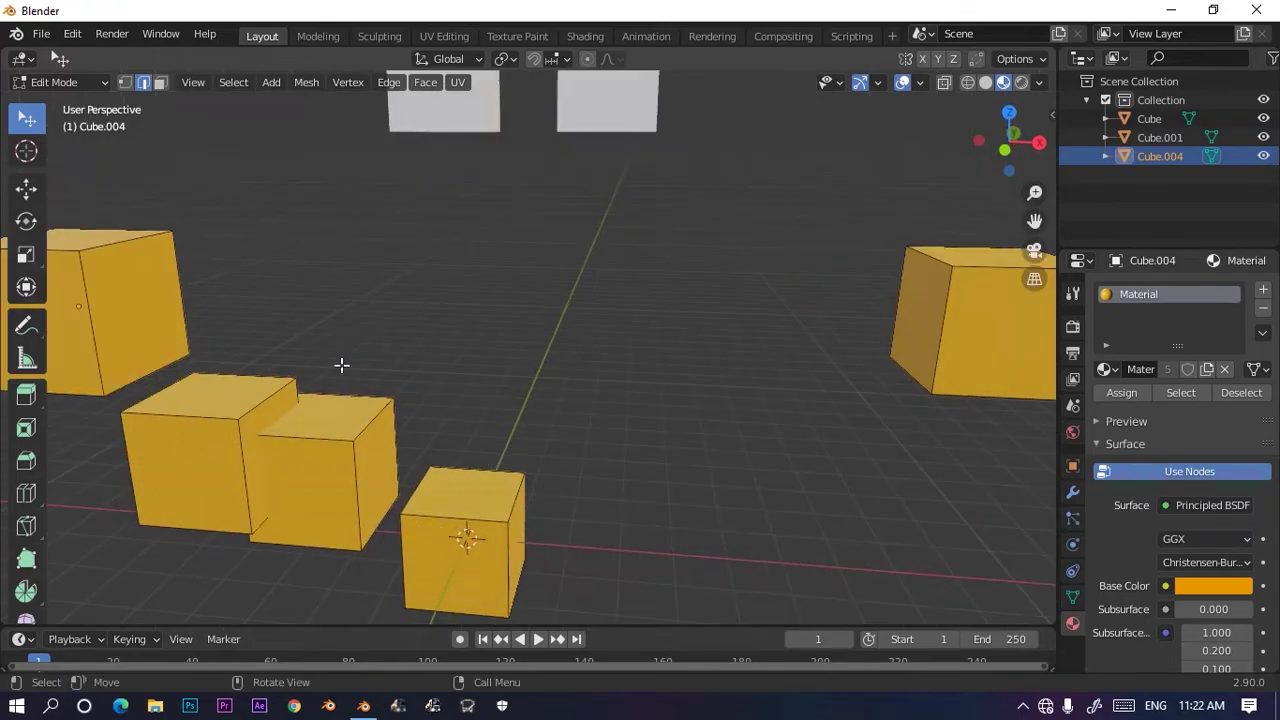
scroll(342, 366, "down", 5)
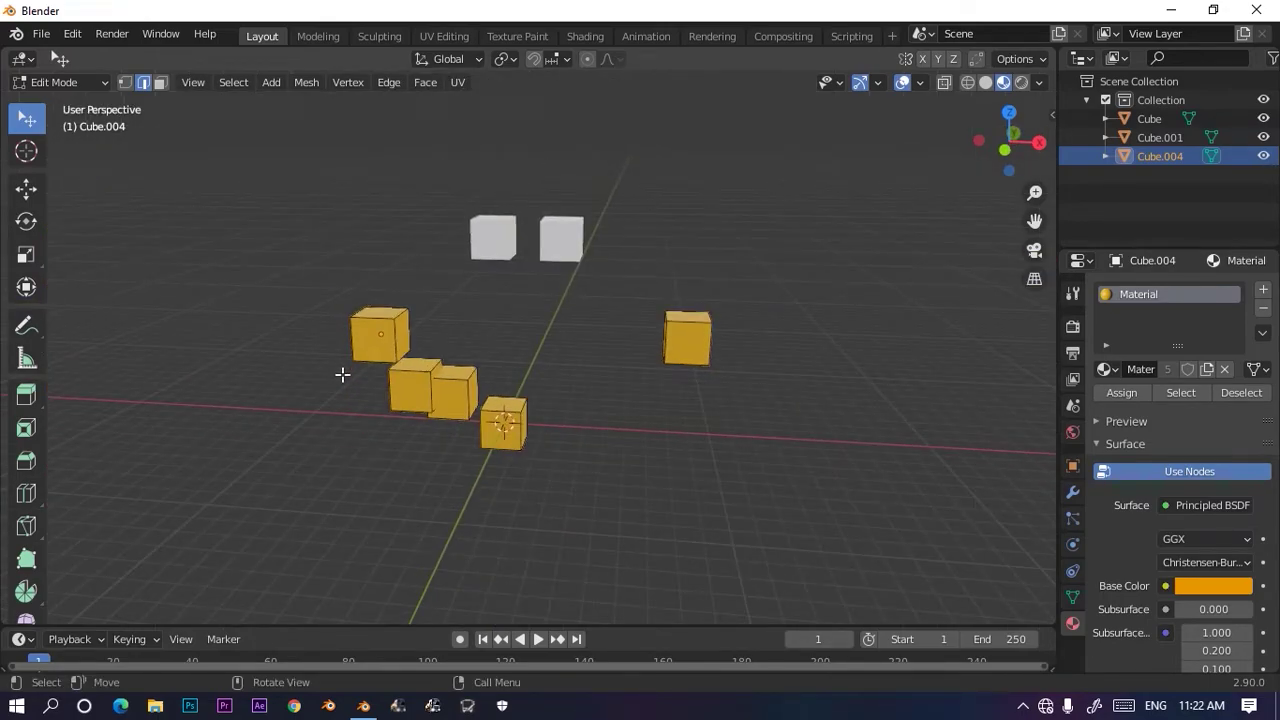
Step: Try to circle-select the orange cube that holds the object origin within the joined mesh
key("c")
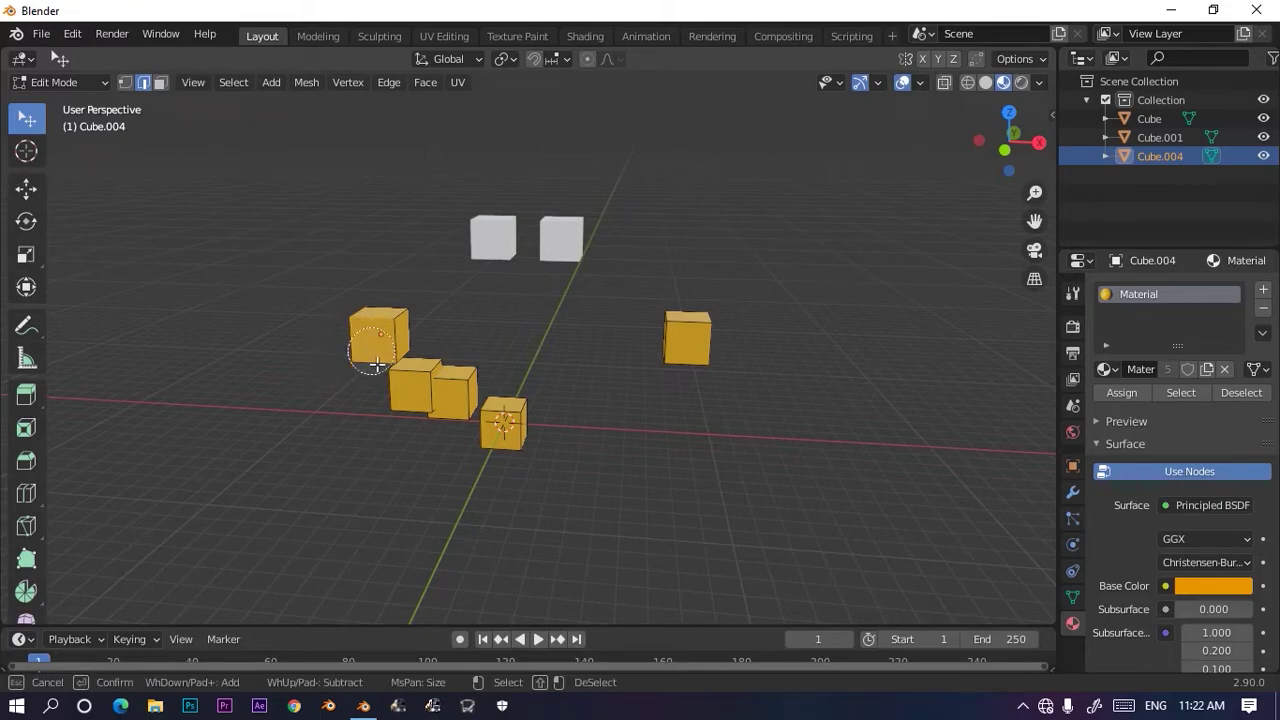
key("Escape")
middle_click_drag(694, 463, 830, 481)
scroll(830, 481, "up", 3)
scroll(830, 481, "up", 1)
mouse_move(871, 437)
middle_mouse_down("shift")
mouse_move(720, 457)
mouse_move(757, 451)
middle_mouse_up("shift")
scroll(708, 478, "down", 2)
key("c")
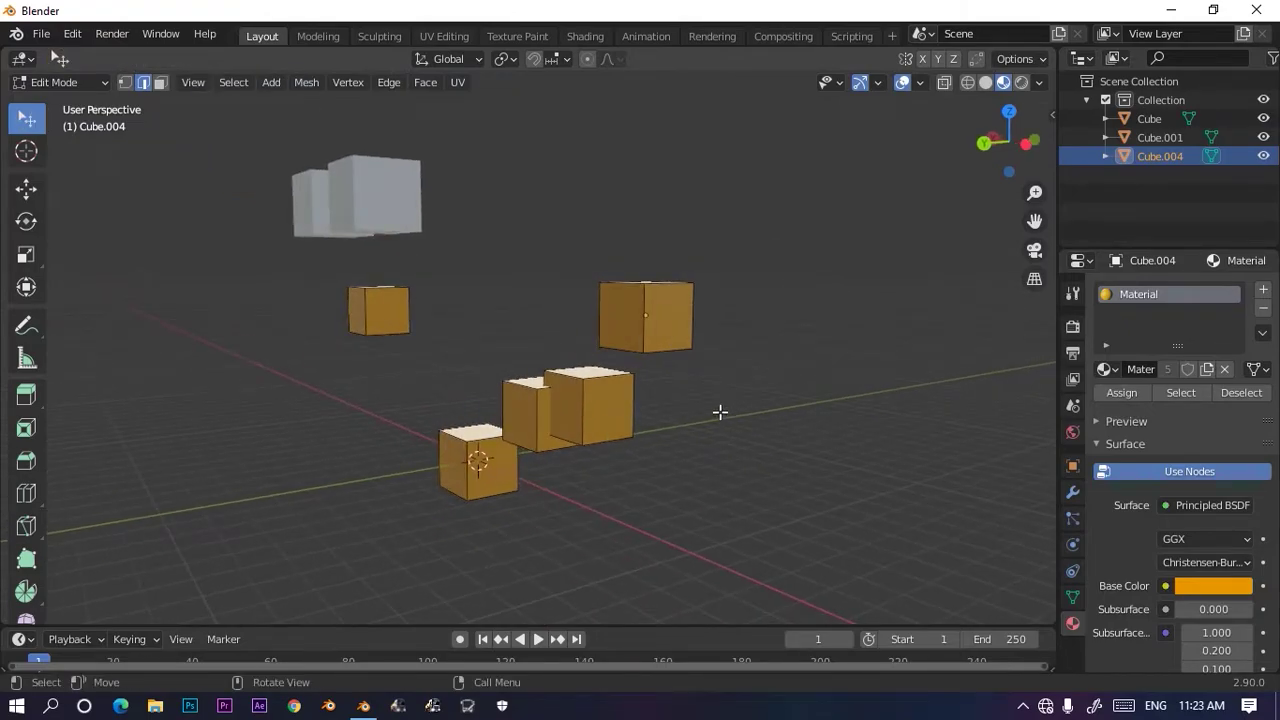
left_click_drag(720, 414, 622, 263)
key("Escape")
middle_click_drag(731, 317, 400, 300)
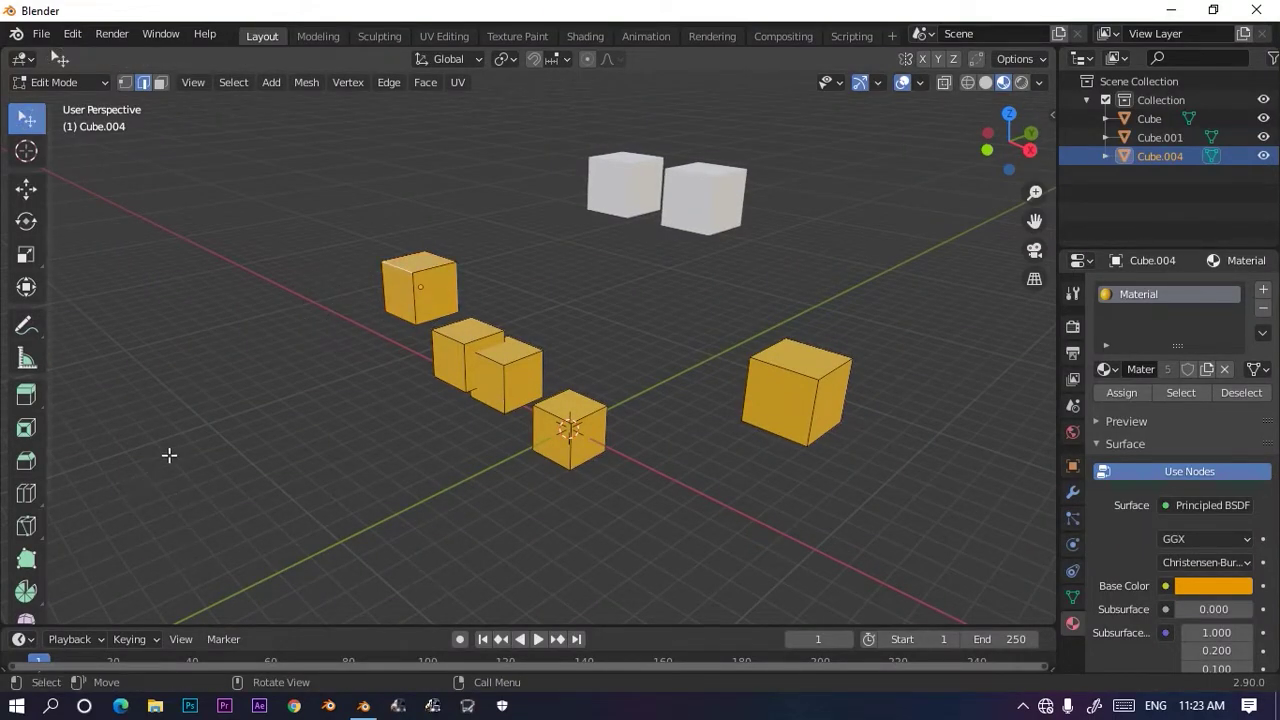
key("c")
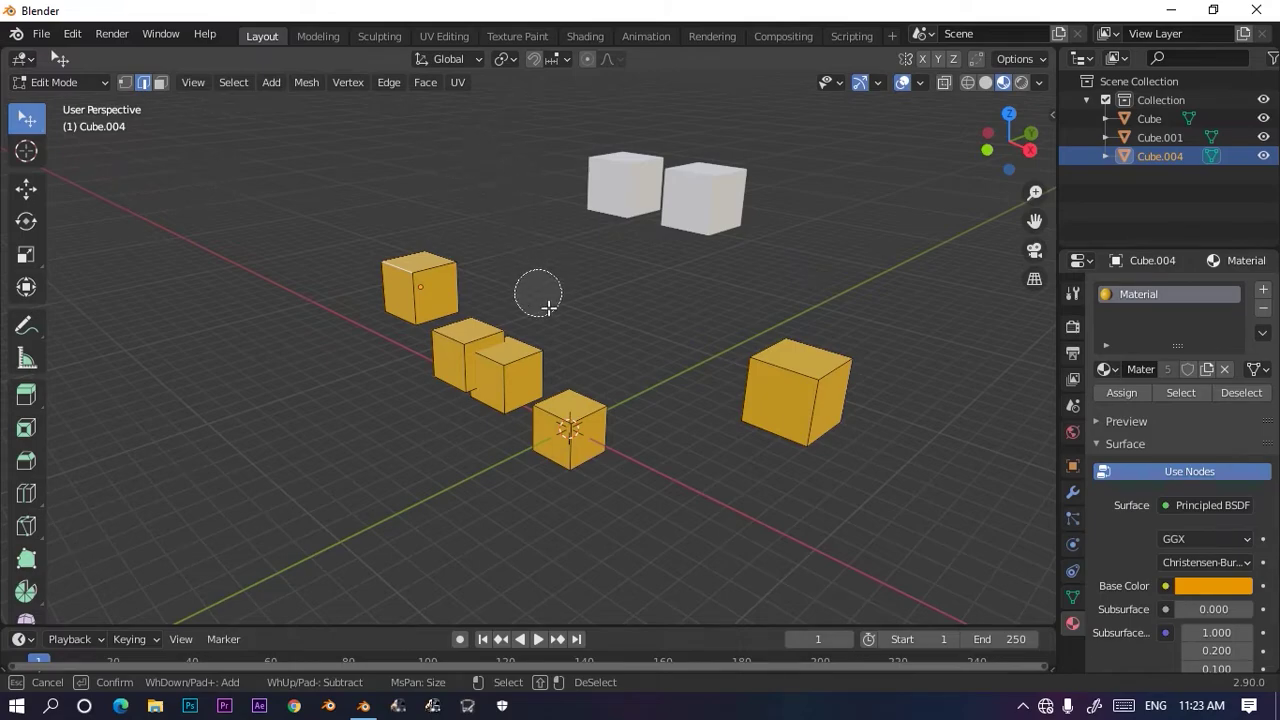
right_click(258, 324)
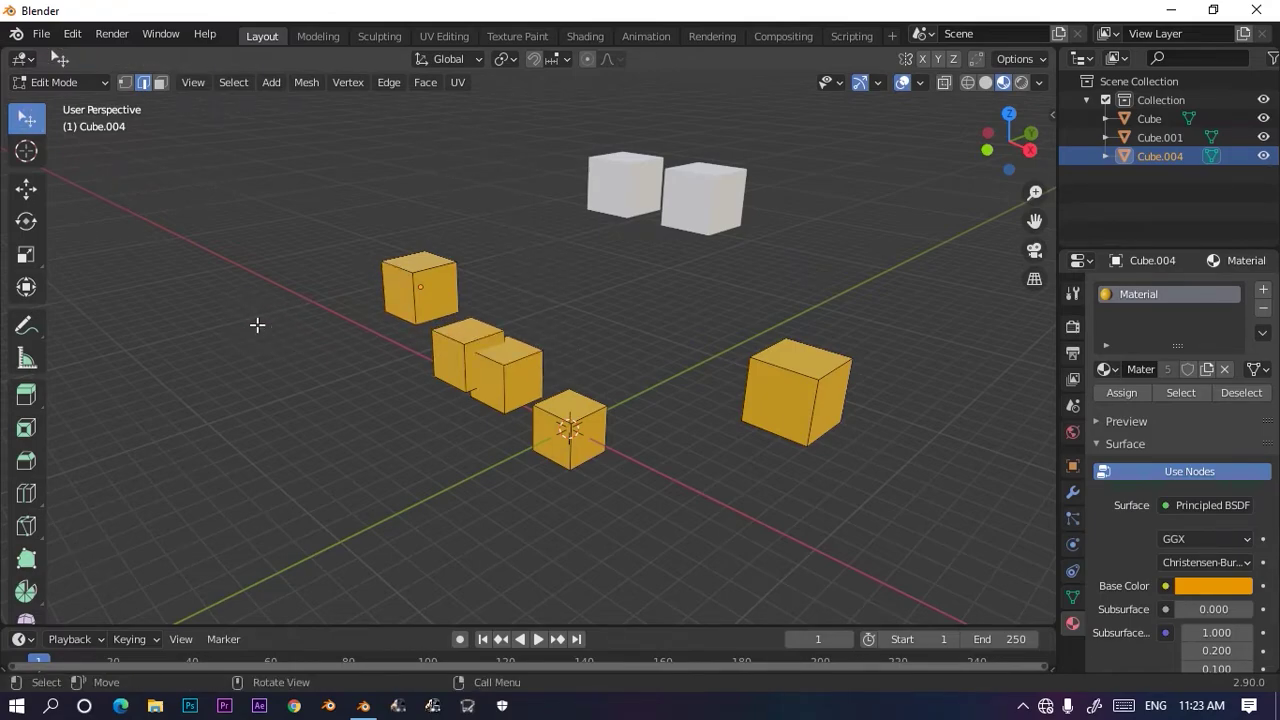
Step: Try box-selecting the origin-holding orange cube in edge select mode
scroll(156, 387, "up", 5)
middle_click_drag(156, 387, 523, 374)
scroll(517, 374, "down", 2)
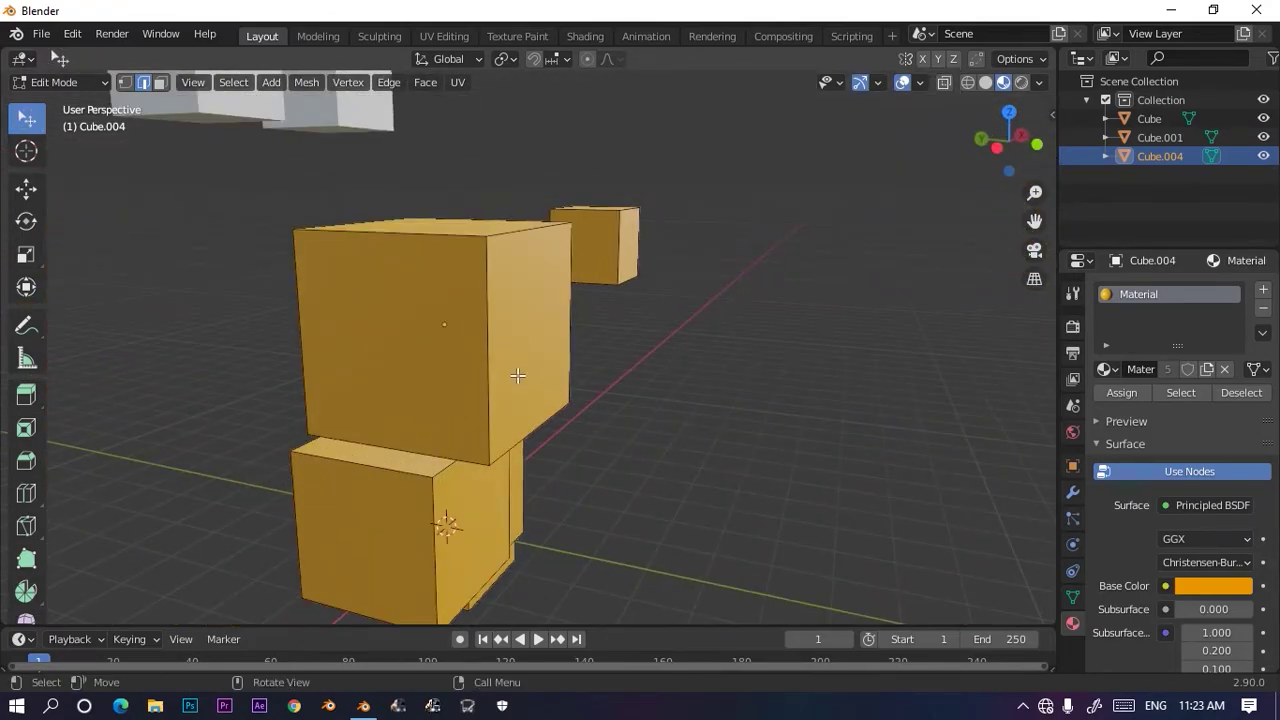
scroll(523, 371, "down", 3)
middle_click_drag(451, 343, 329, 343)
key("b")
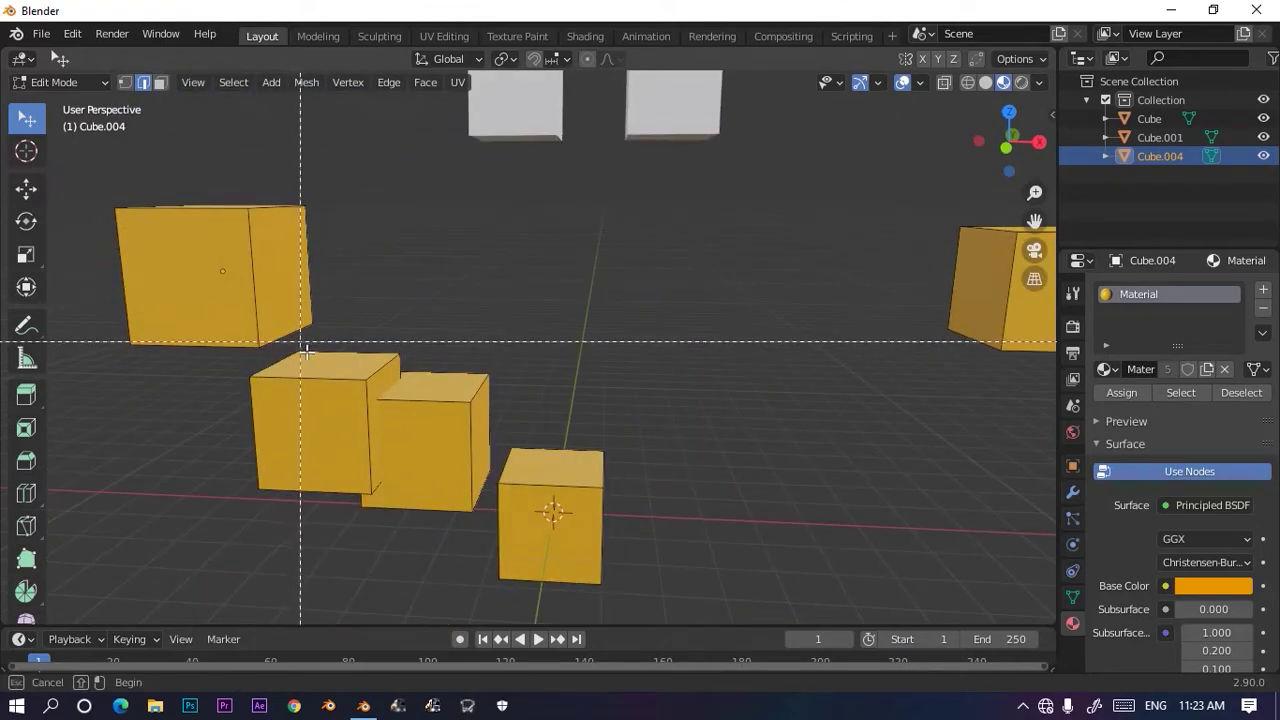
left_click_drag(97, 186, 362, 358)
Step: Switch to face select mode, try box-selecting the origin-holding orange cube again, and clear the selection
middle_click_drag(320, 357, 171, 217)
left_click(160, 82)
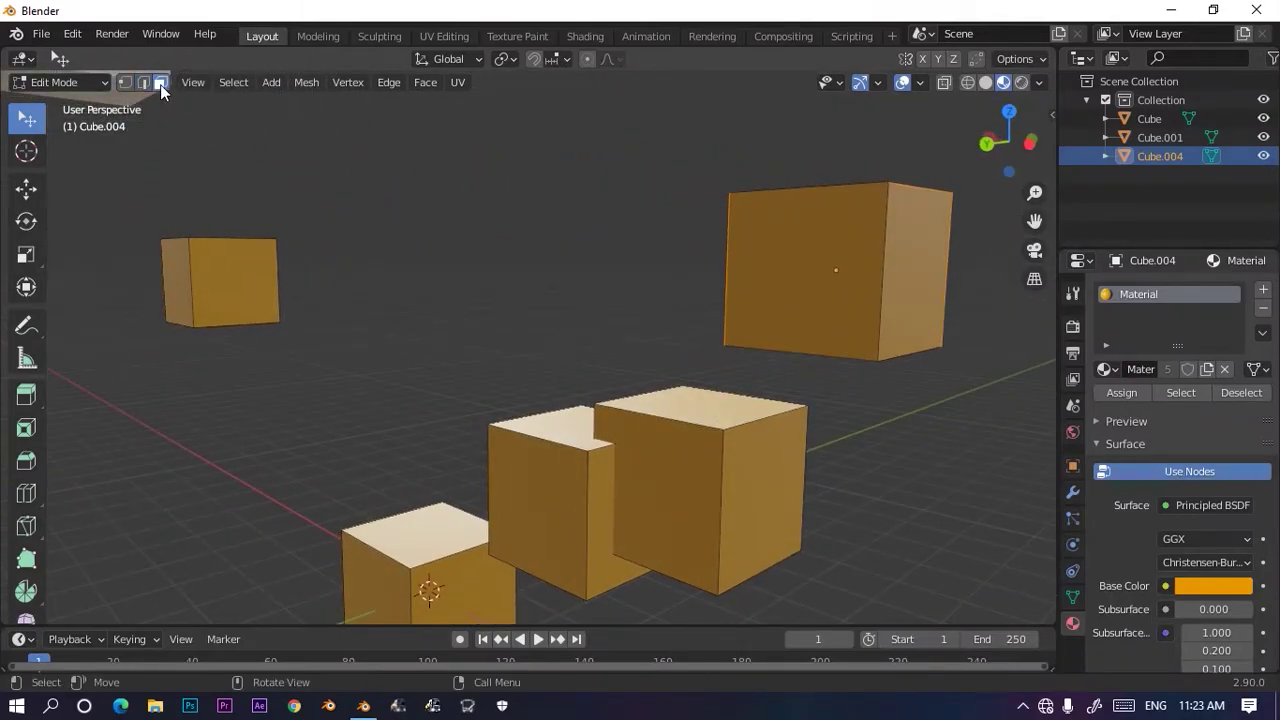
key("v")
key("b")
left_click_drag(677, 160, 960, 377)
middle_click_drag(831, 337, 593, 369)
key("c")
key("Escape")
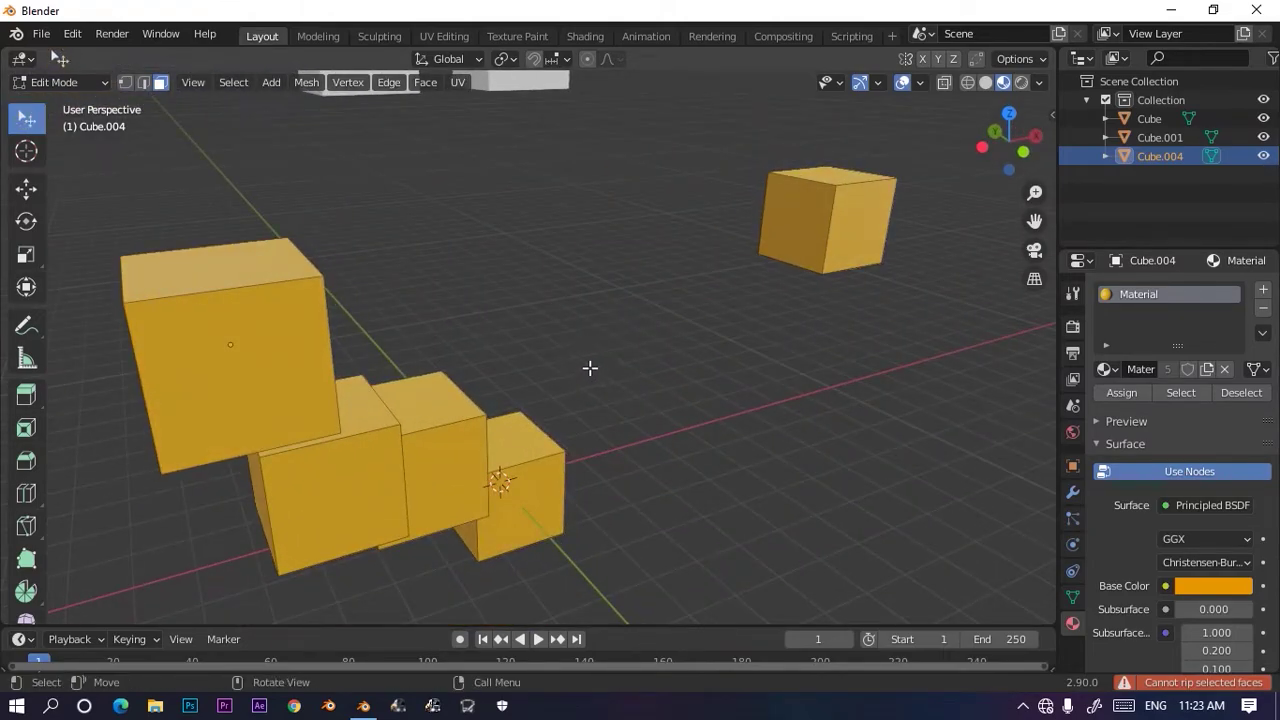
Step: Try selecting all linked faces of the isolated orange cube, check it from other angles, and clear the selection
scroll(603, 309, "down", 4)
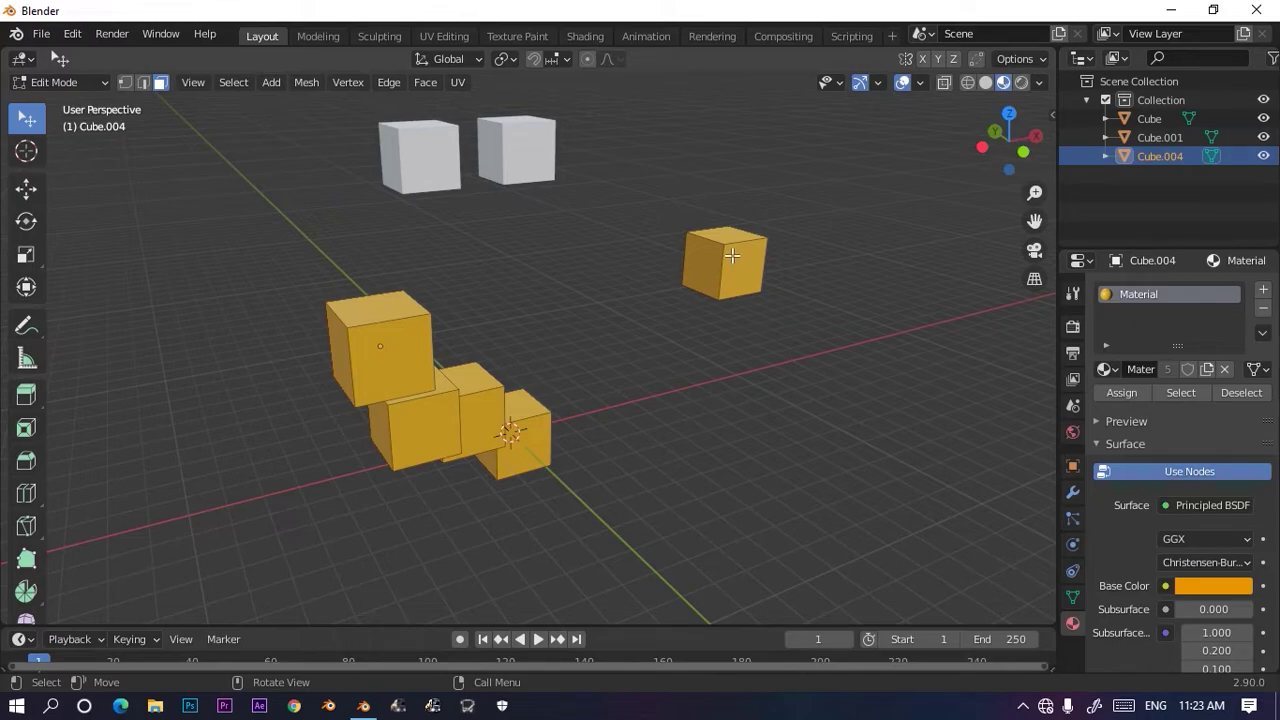
key("l")
middle_click_drag(766, 243, 446, 223)
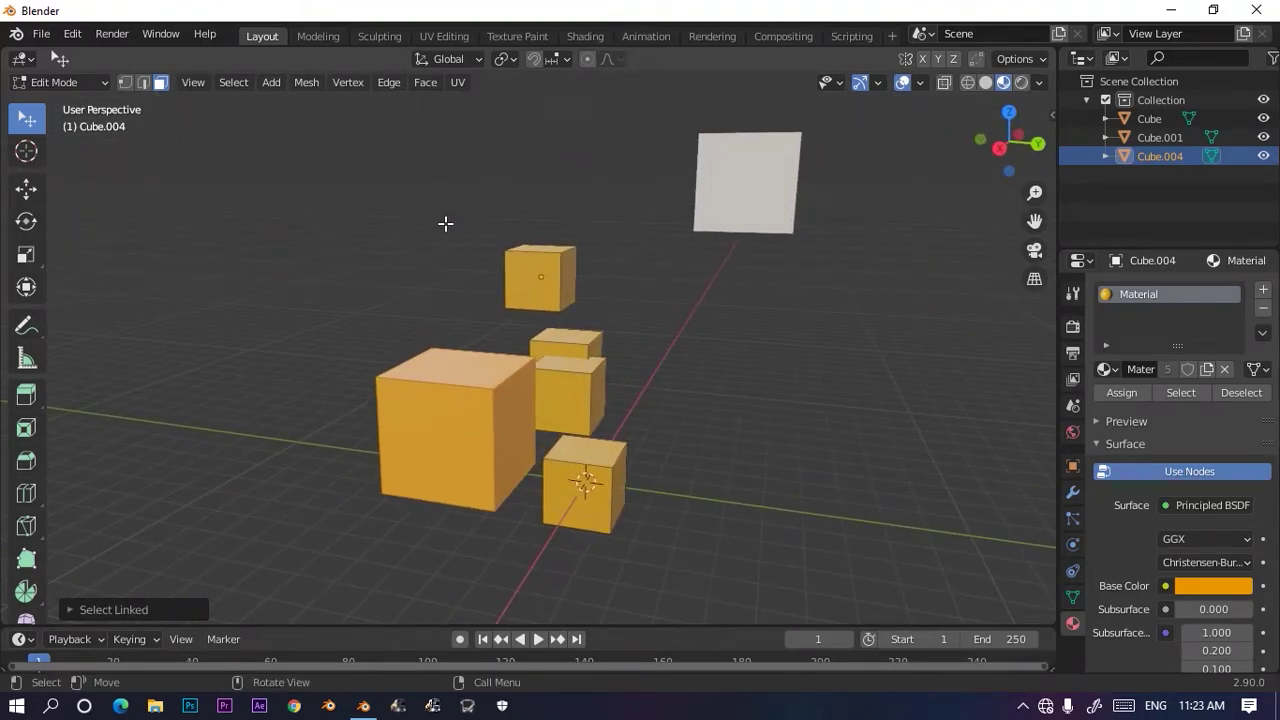
scroll(514, 457, "up", 3)
scroll(510, 451, "down", 5)
middle_click_drag(510, 451, 413, 437)
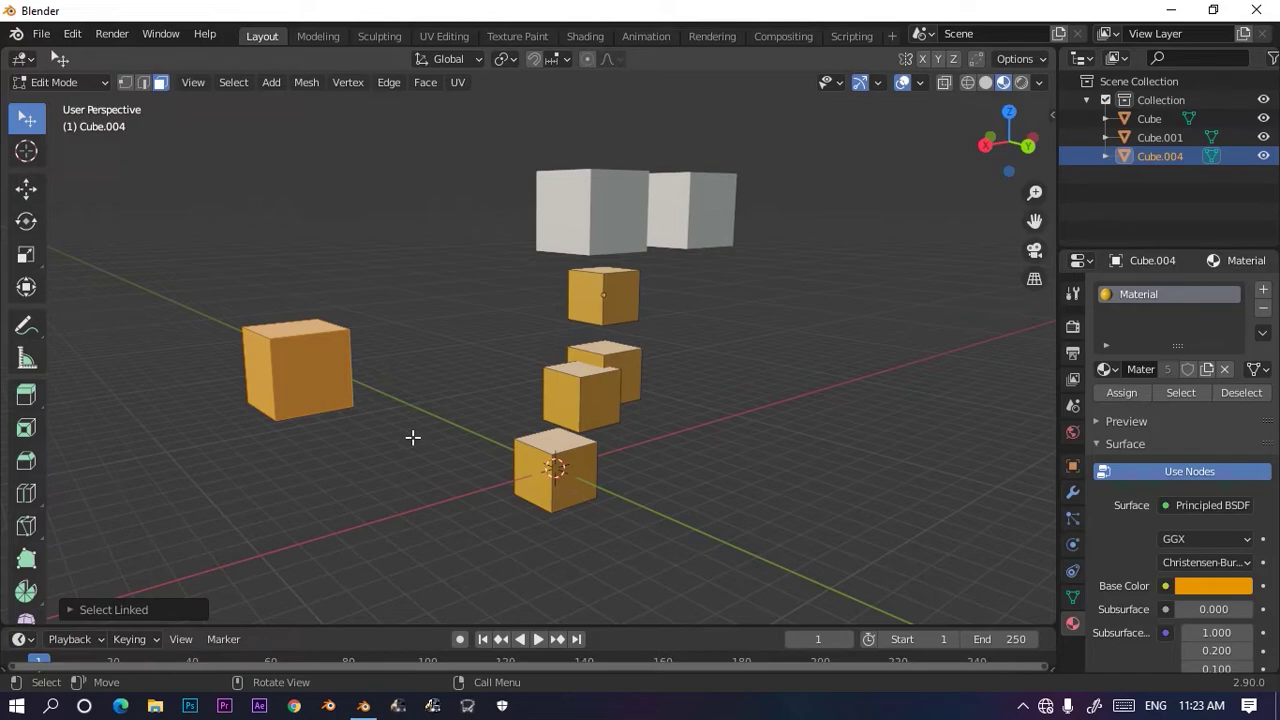
key("c")
left_click(409, 431)
key("Escape")
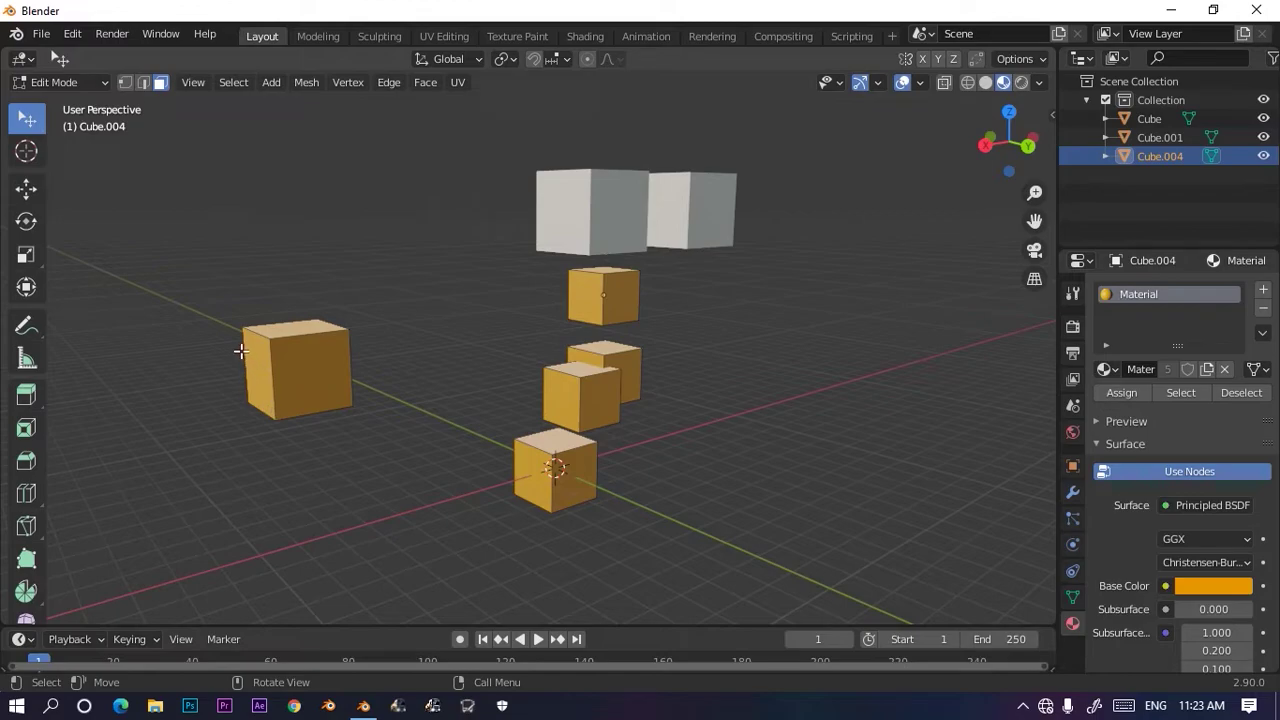
Step: Select all linked faces of the isolated orange cube and separate the selection into its own object
key("l")
middle_click_drag(352, 301, 366, 506)
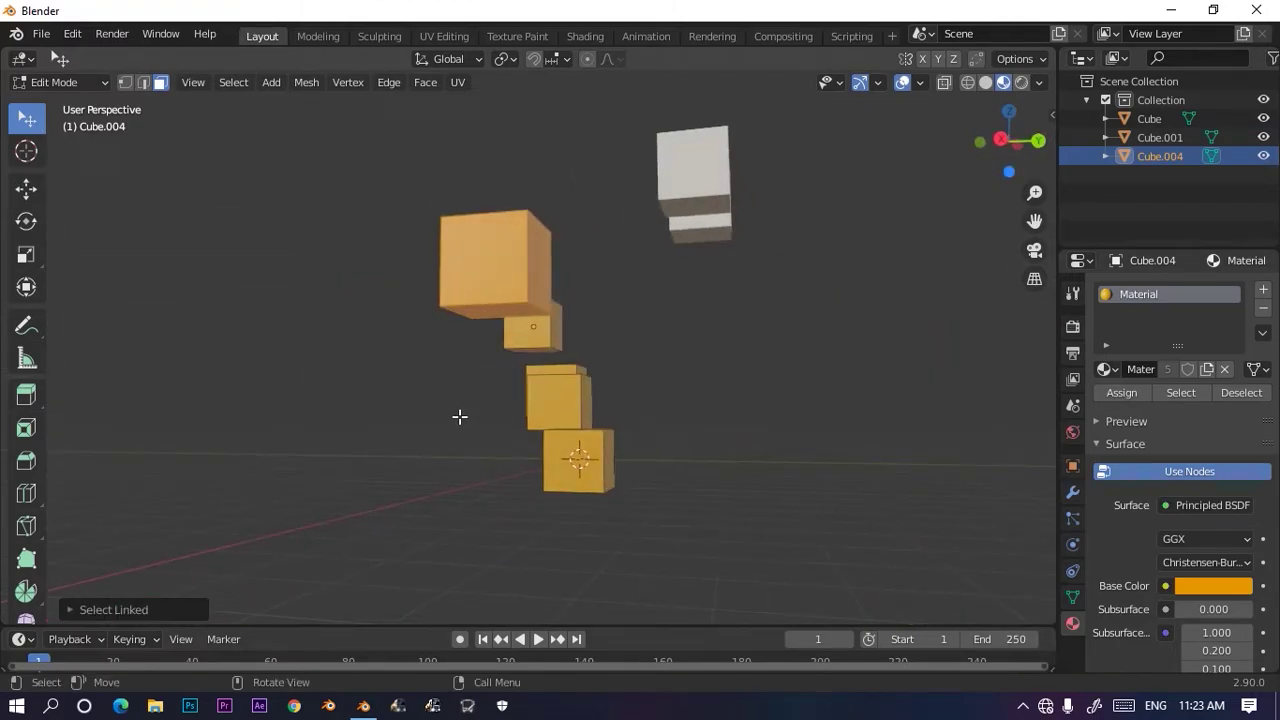
scroll(455, 413, "up", 5)
middle_click_drag(451, 411, 314, 472)
scroll(397, 457, "down", 5)
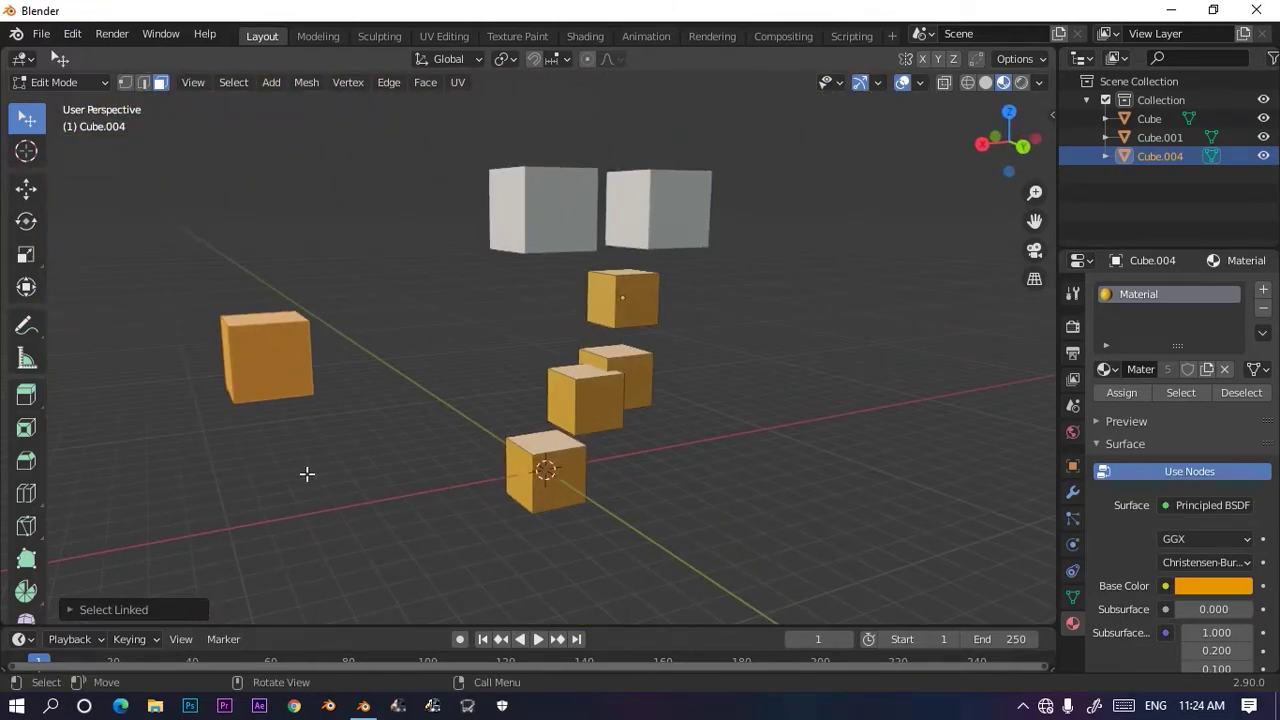
key("p")
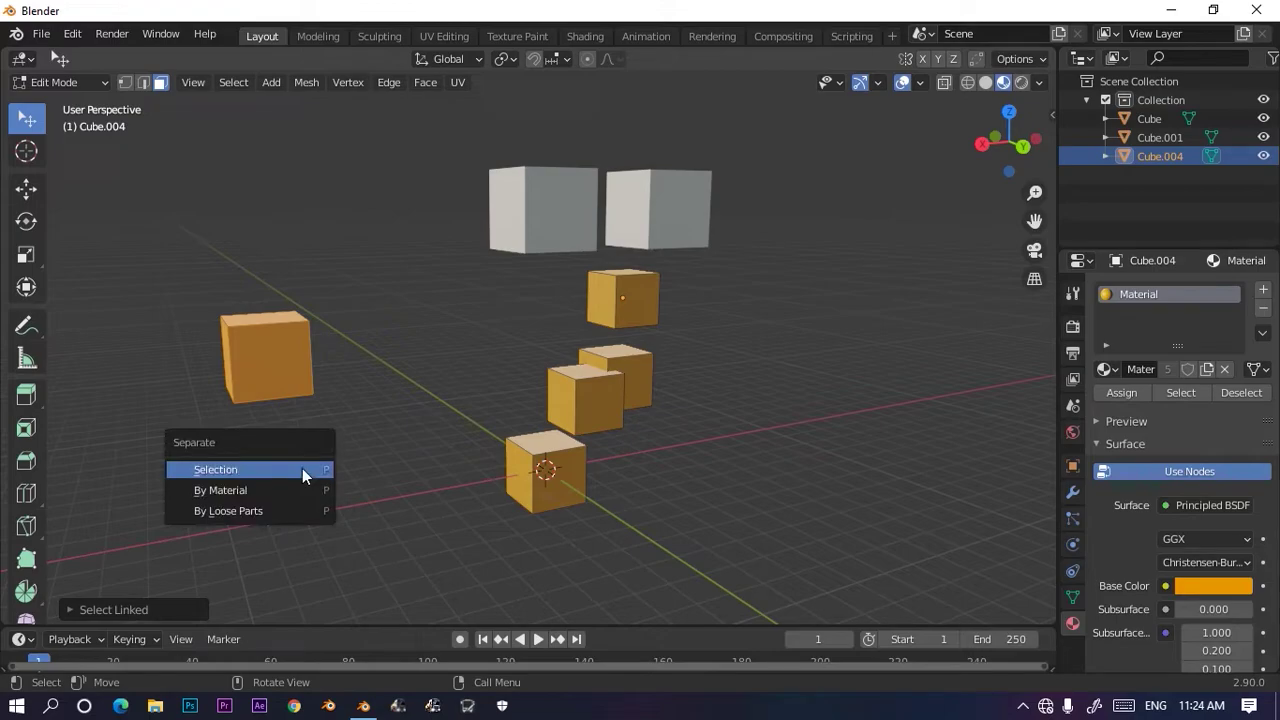
left_click(177, 469)
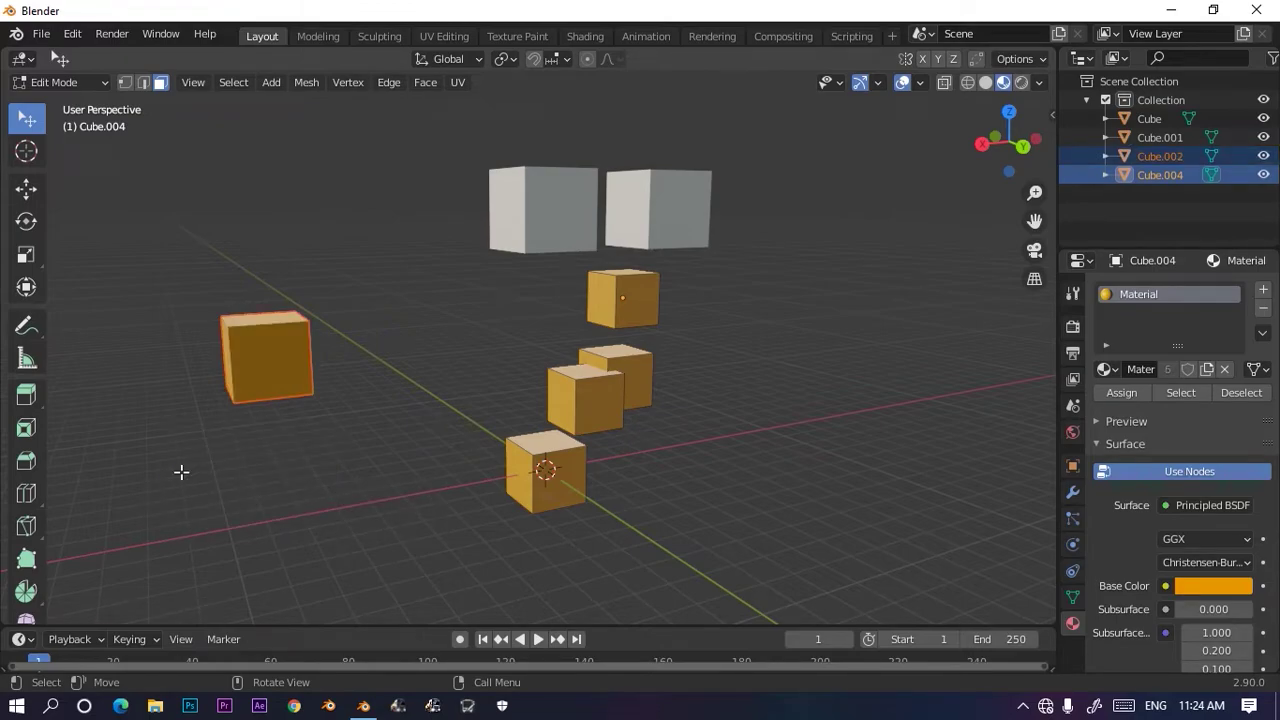
Step: Return to Object Mode with only the separated cube selected, try moving it, and undo the move
key("Tab")
left_click(240, 365, "shift")
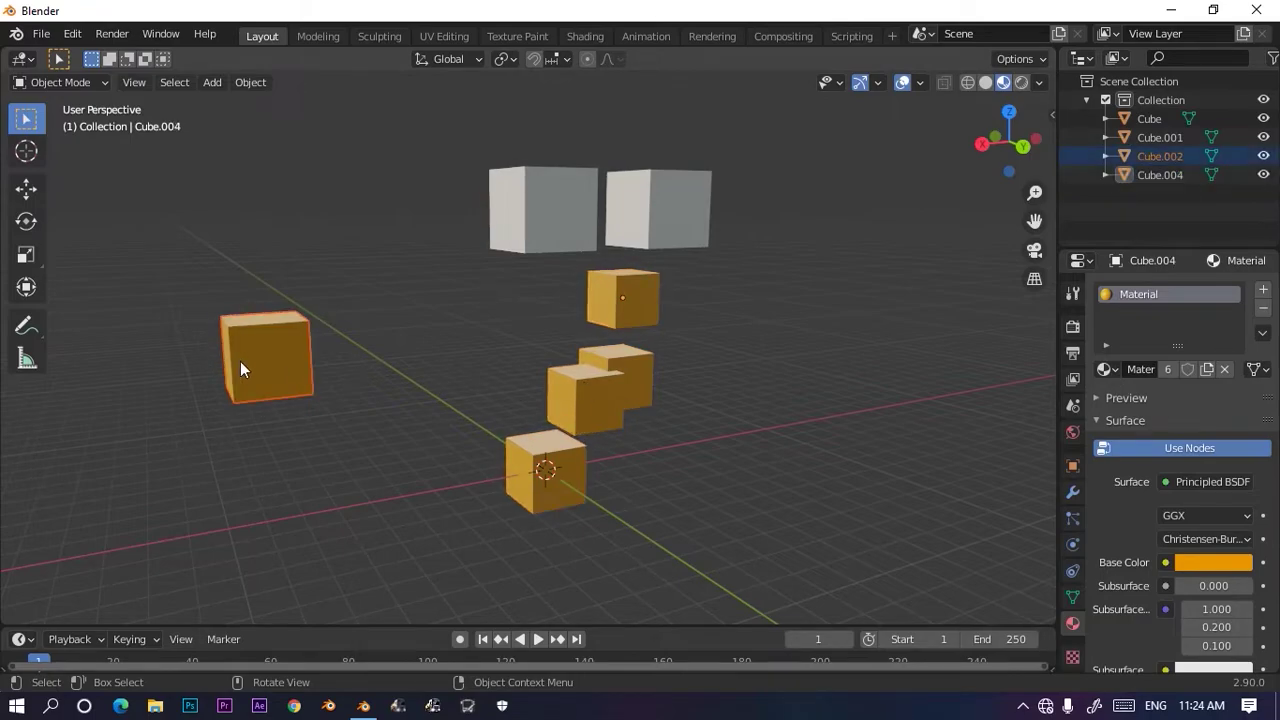
key("g")
left_click(294, 371)
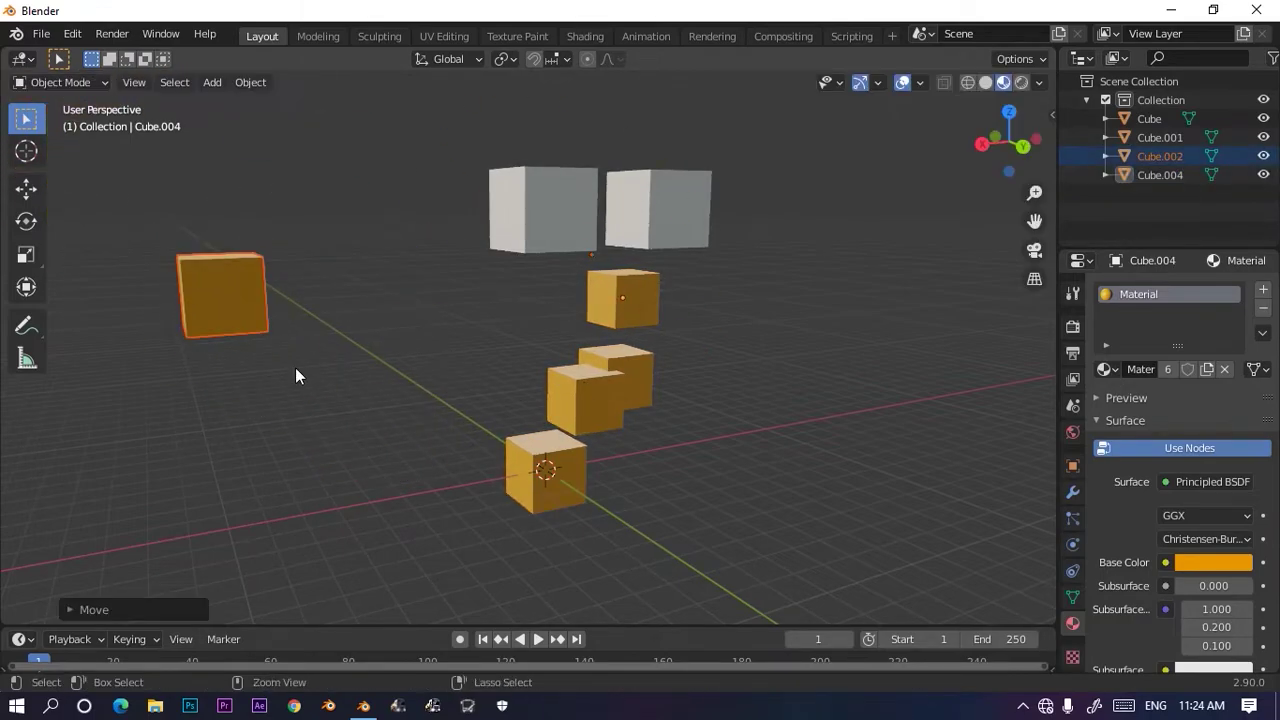
key("ctrl+z")
Step: Select the remaining joined orange cubes, try moving them as one object, cancel the move and deselect them
left_click(598, 385)
key("g")
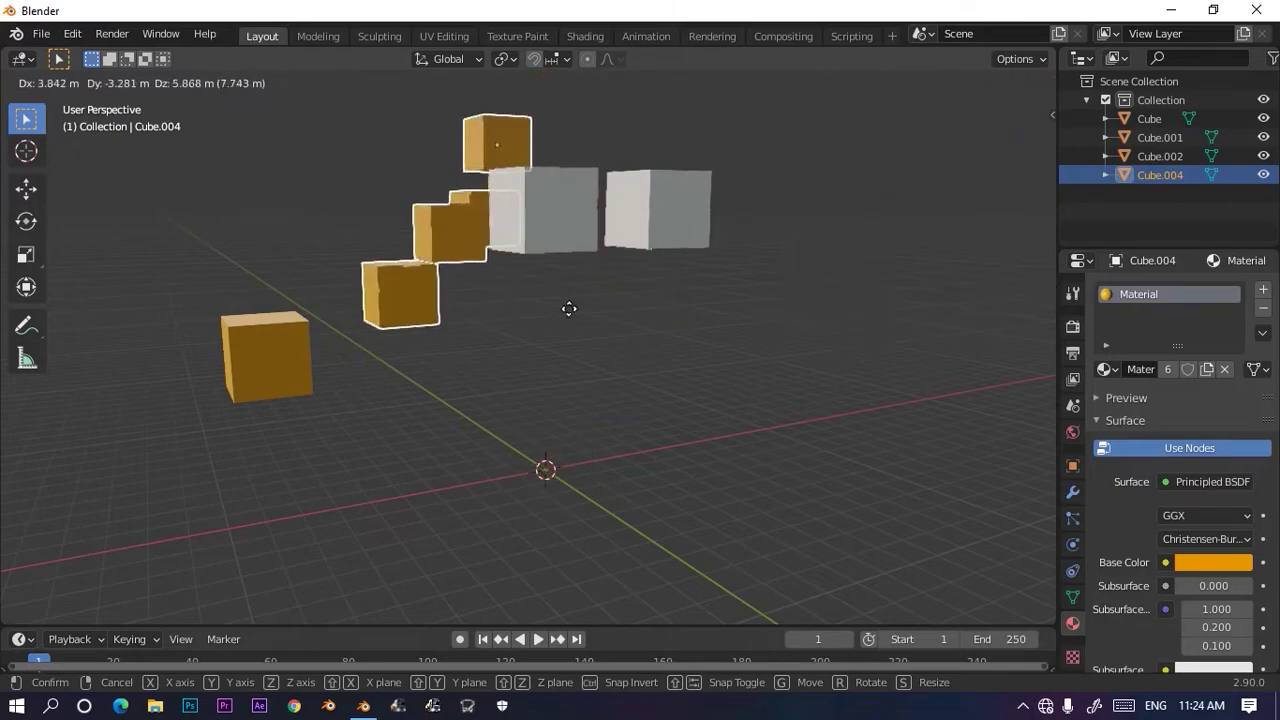
right_click(826, 400)
left_click(818, 395)
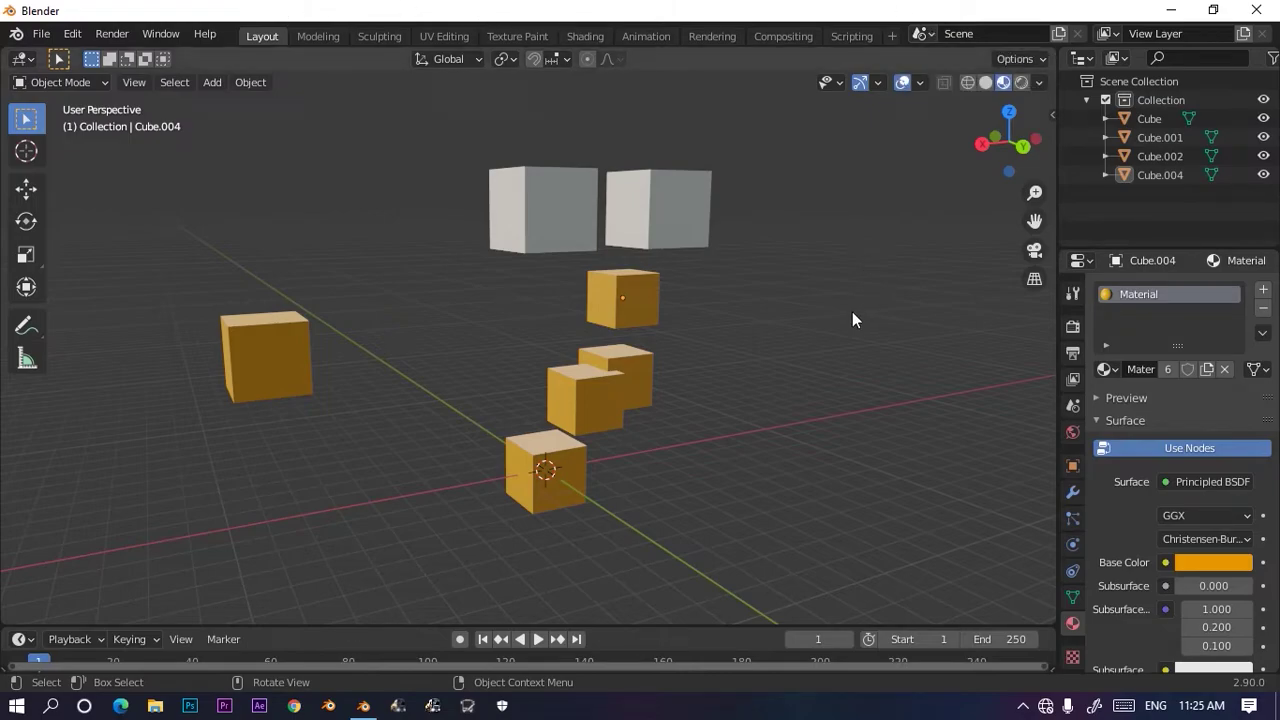
Step: Examine the separated cube and the remaining joined orange cubes from several angles and distances in Object Mode
scroll(946, 366, "down", 4)
middle_click_drag(946, 366, 644, 335)
scroll(682, 300, "up", 5)
left_click(738, 240)
middle_click_drag(738, 240, 466, 333)
left_click(725, 252)
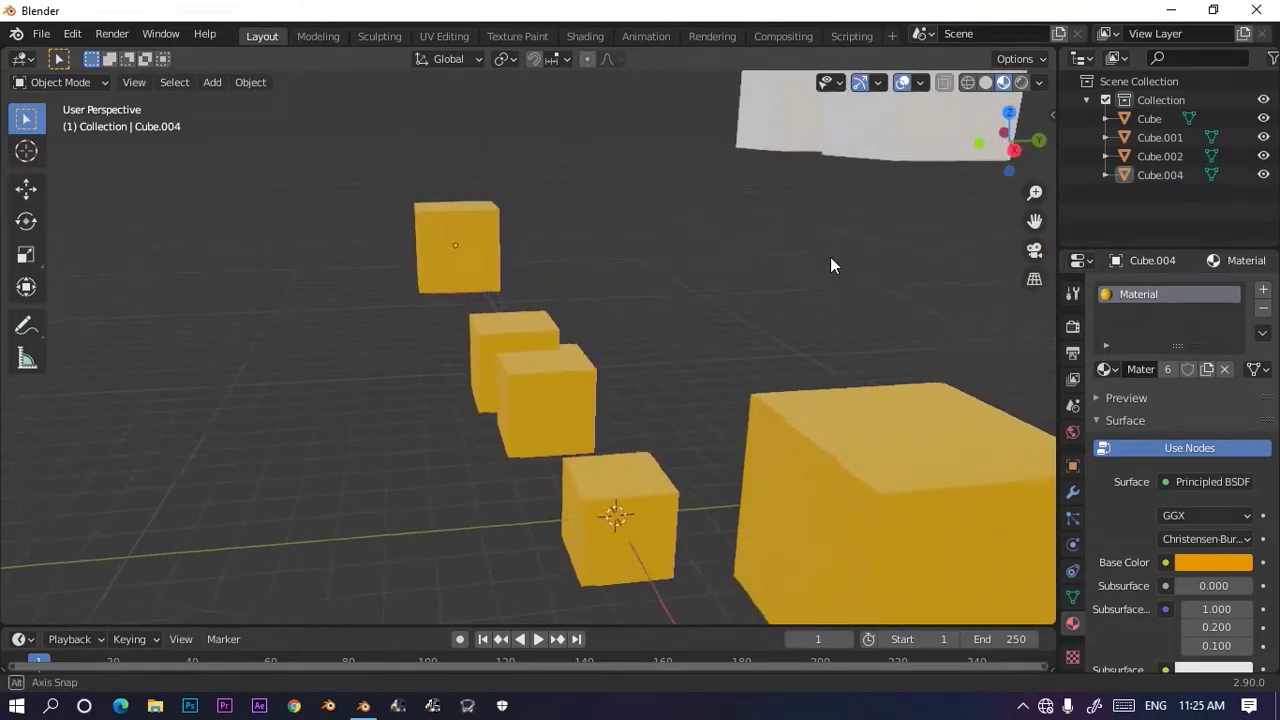
middle_click_drag(833, 257, 781, 248)
scroll(781, 248, "up", 6)
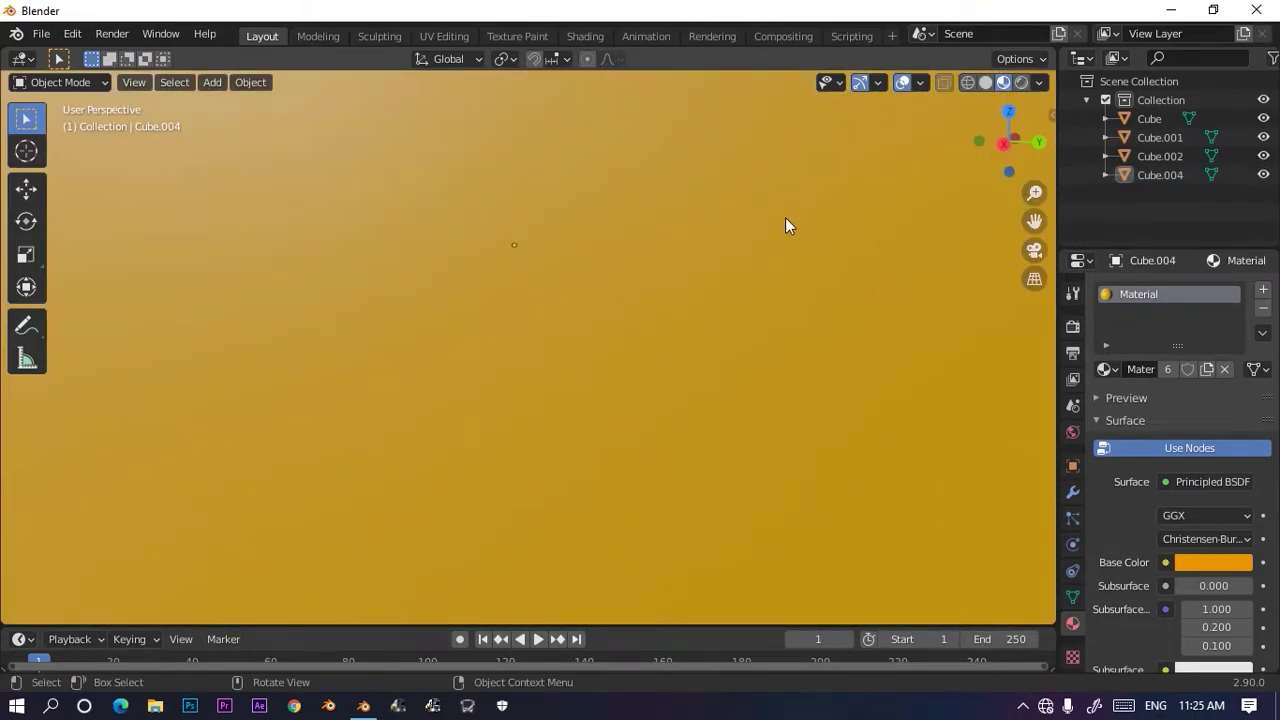
scroll(740, 238, "down", 6)
scroll(738, 241, "up", 6)
scroll(731, 249, "down", 3)
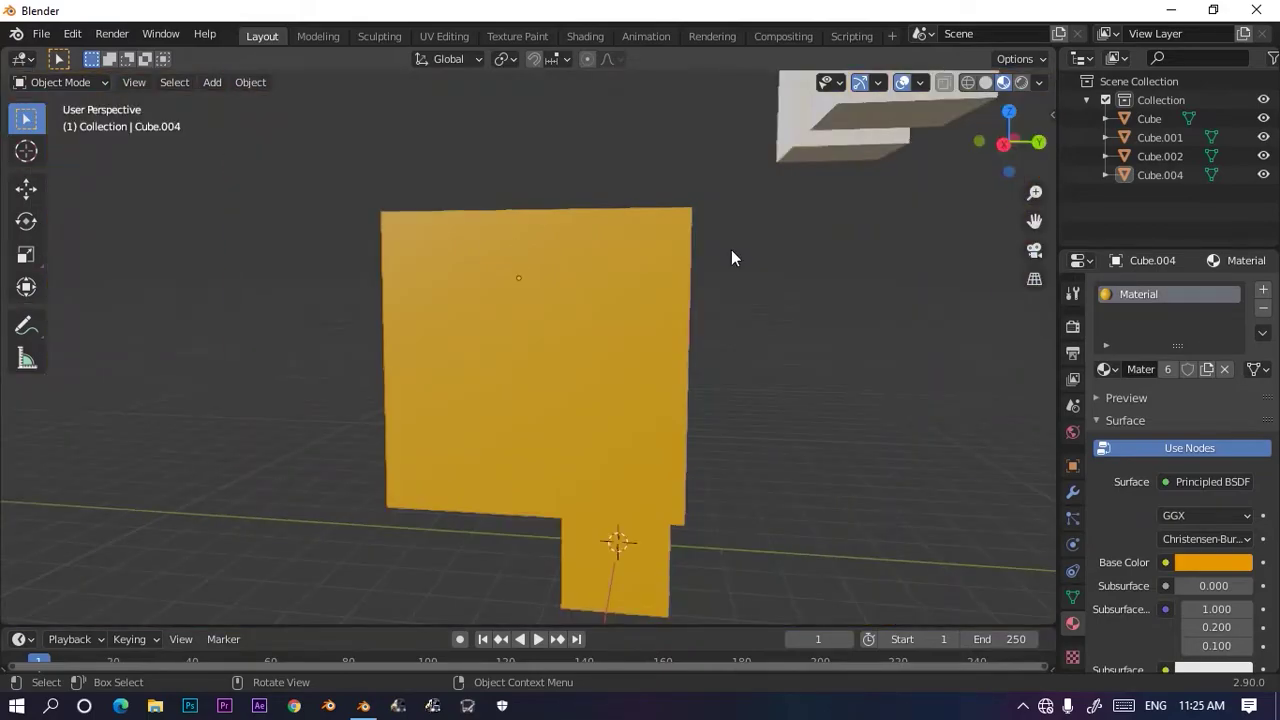
scroll(731, 249, "down", 3)
middle_click_drag(774, 462, 806, 496)
scroll(803, 485, "up", 4)
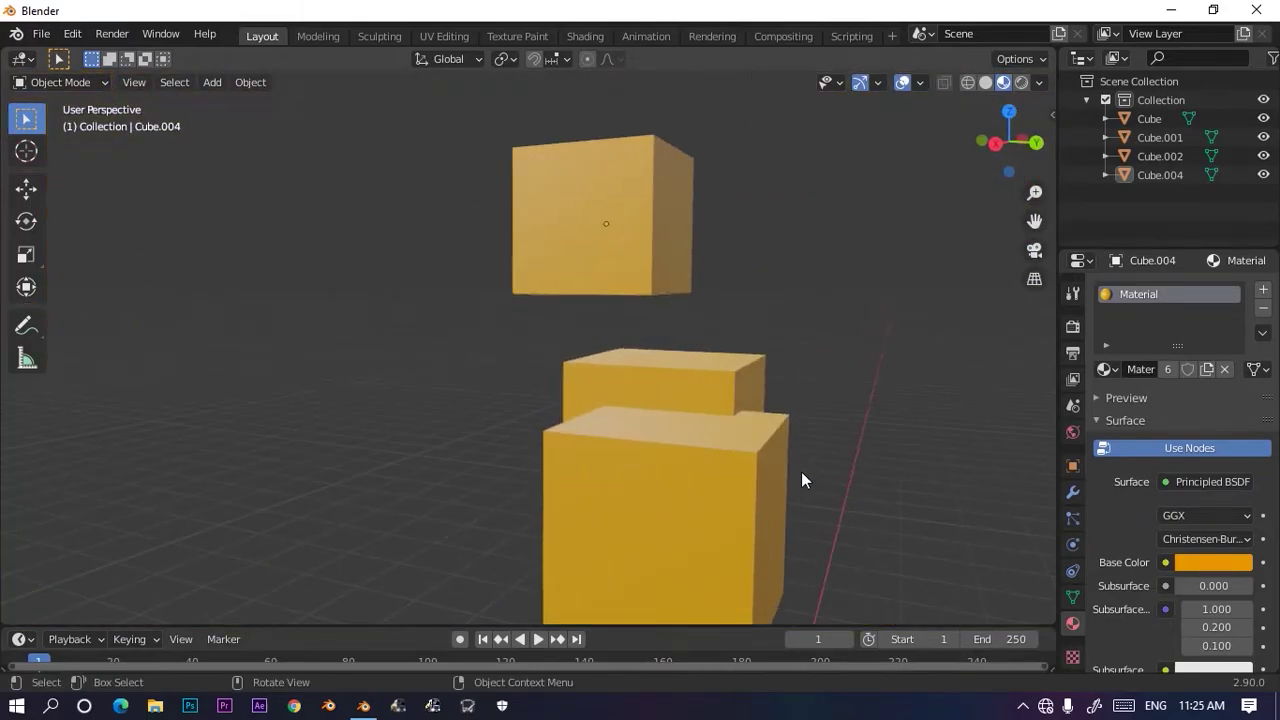
middle_click_drag(844, 425, 684, 423)
scroll(684, 423, "down", 6)
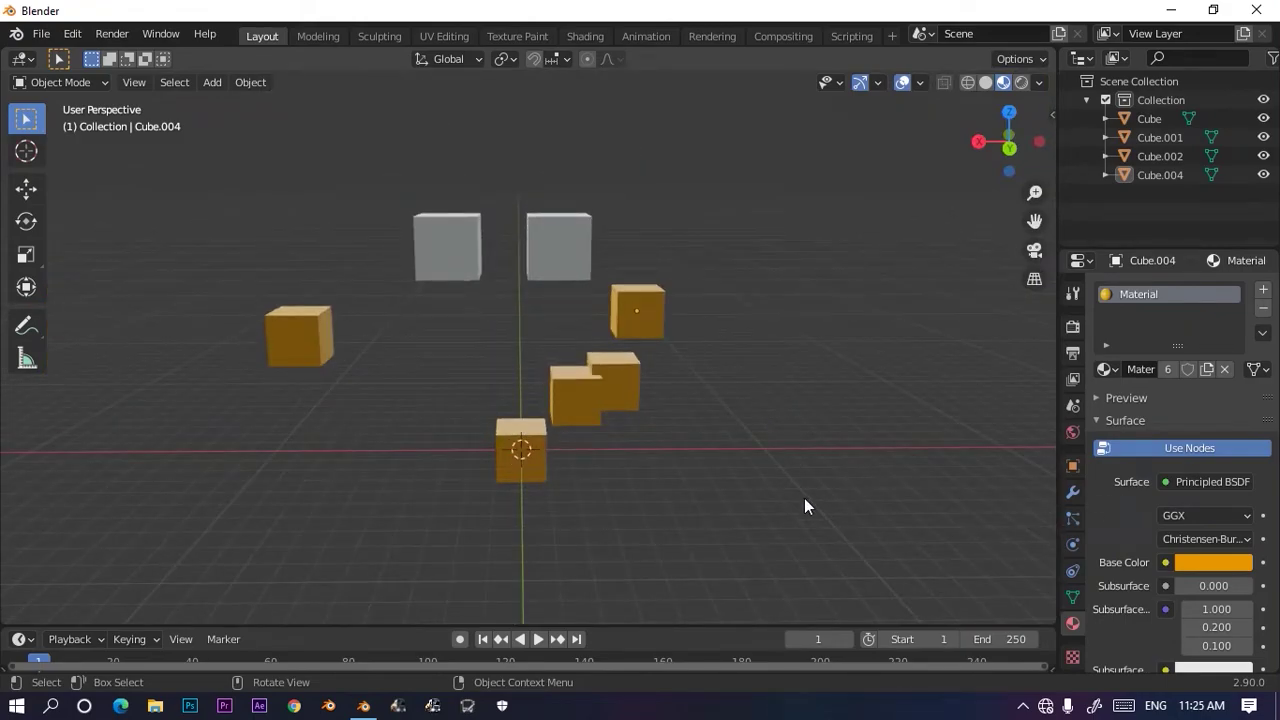
scroll(800, 480, "up", 3)
scroll(776, 425, "down", 1)
scroll(757, 416, "up", 1)
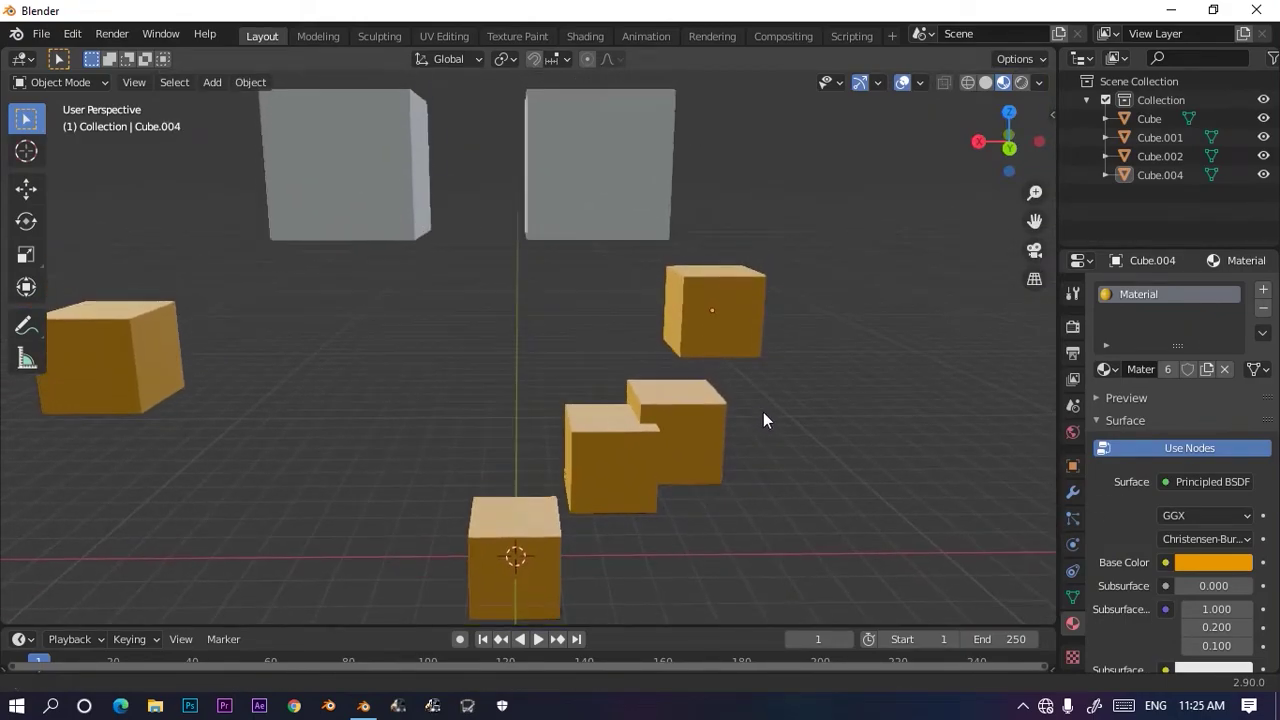
scroll(934, 304, "down", 2)
Step: View the white cubes in back orthographic view, select all objects and clear the selection
left_click(1009, 148)
scroll(752, 210, "up", 3)
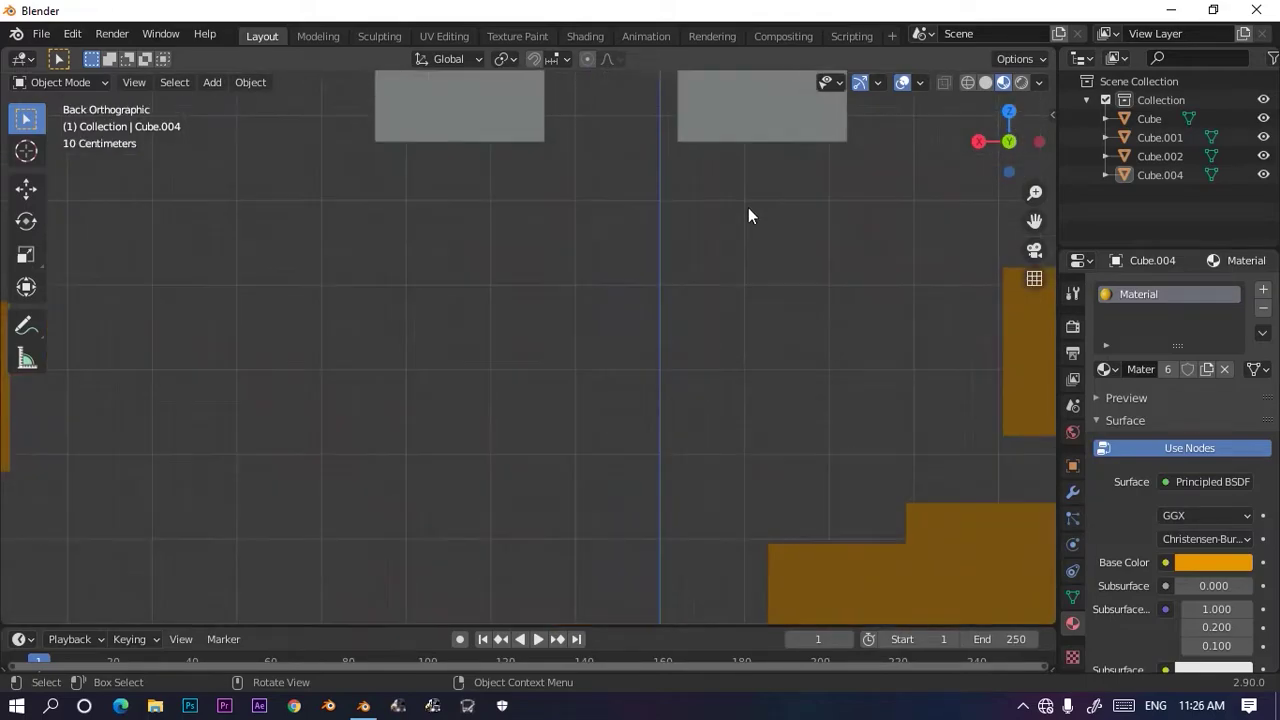
scroll(752, 219, "up", 2)
middle_click_drag(749, 226, 789, 311, "shift")
key("a")
key("alt+a")
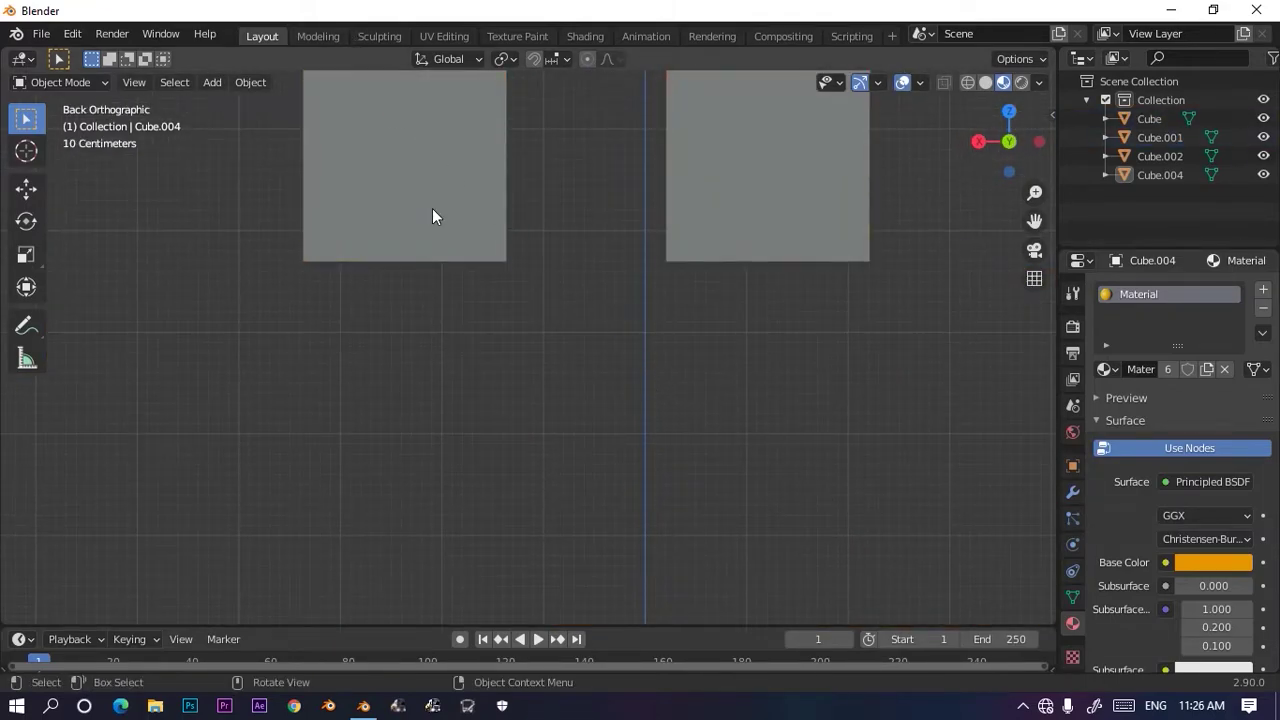
Step: Select the white cube nearest the vertical axis in back view and move it about 3.4 m along X onto the other white cube
left_click(431, 215)
scroll(560, 215, "down", 3)
left_click(716, 285)
left_click(560, 270)
left_click(485, 238)
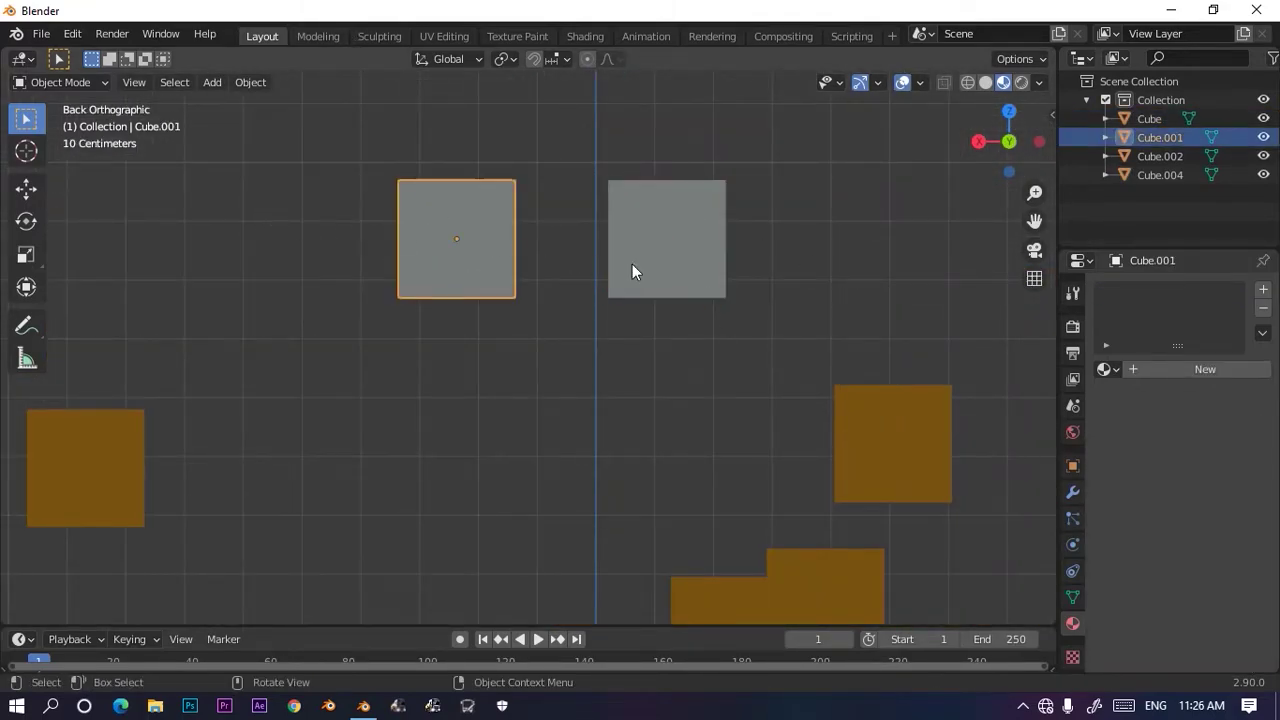
left_click(632, 268)
key("g")
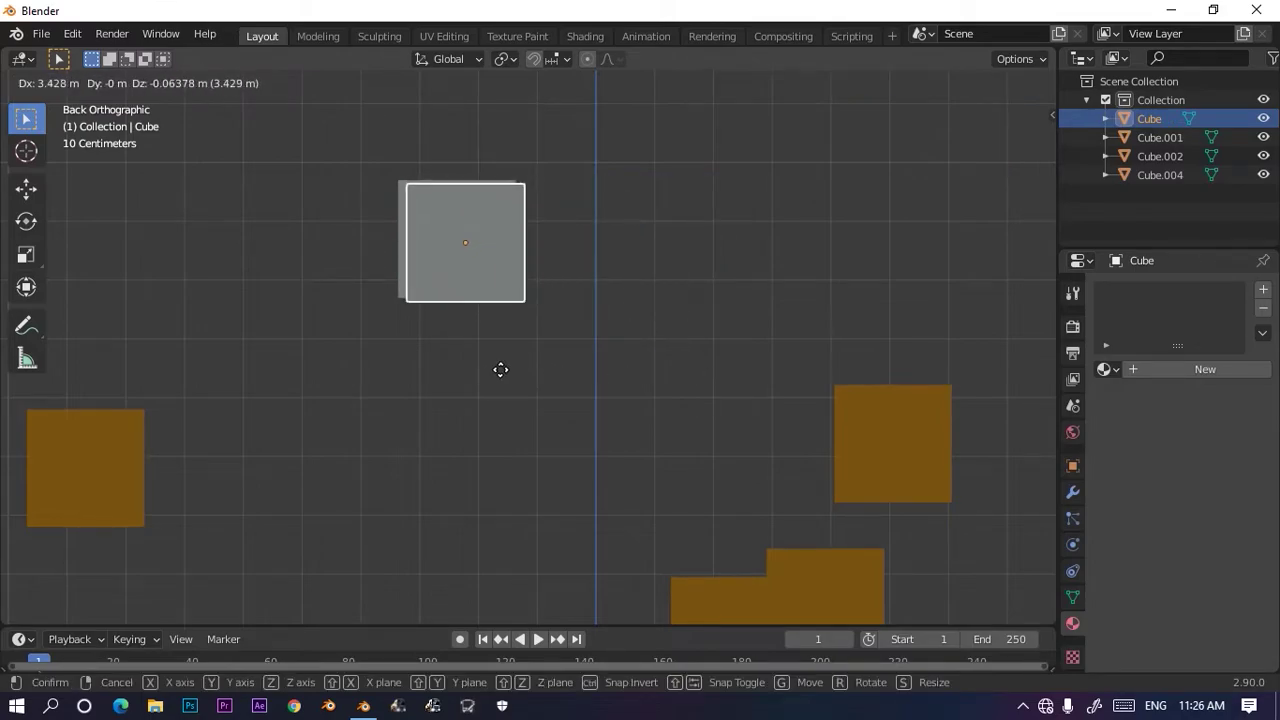
left_click(500, 369)
Step: Move the overlapping white cube about 0.03 m along X to align its side edge with the cube behind it
scroll(560, 340, "up", 3)
middle_click_drag(623, 326, 743, 406, "shift")
scroll(722, 258, "up", 3)
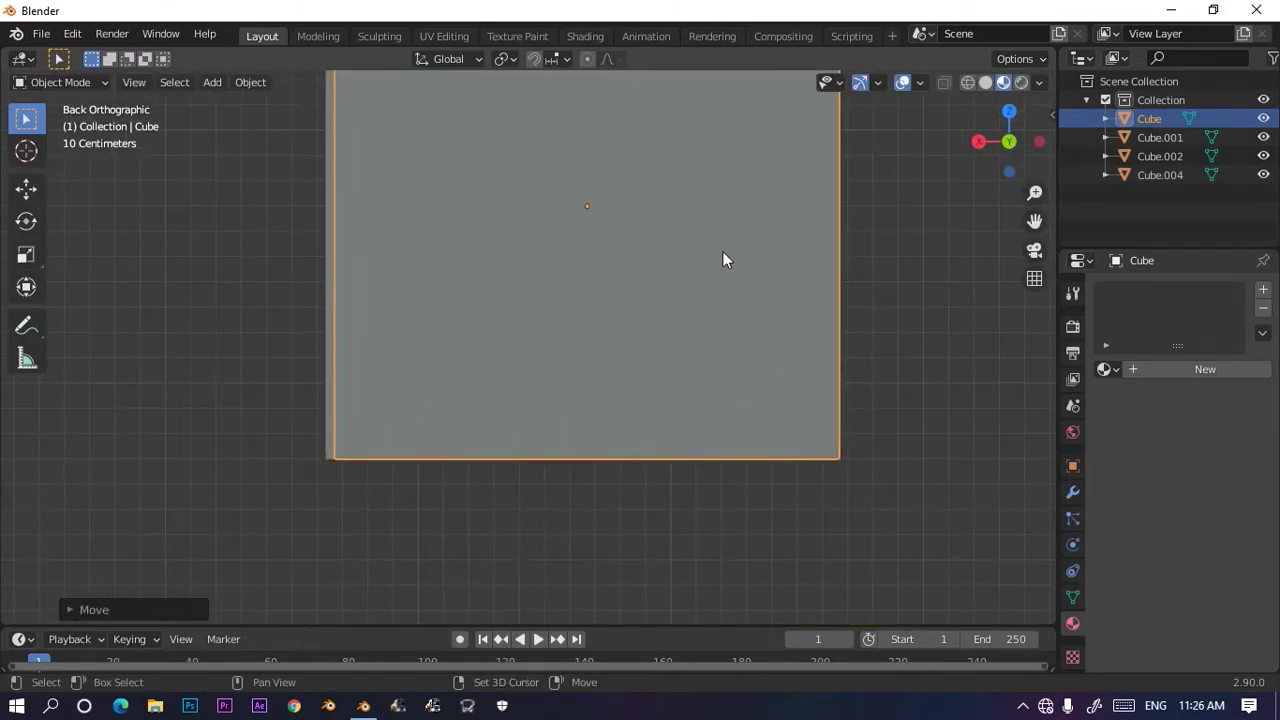
middle_click_drag(722, 258, 700, 346, "shift")
scroll(474, 151, "up", 4)
middle_click_drag(474, 151, 772, 463, "shift")
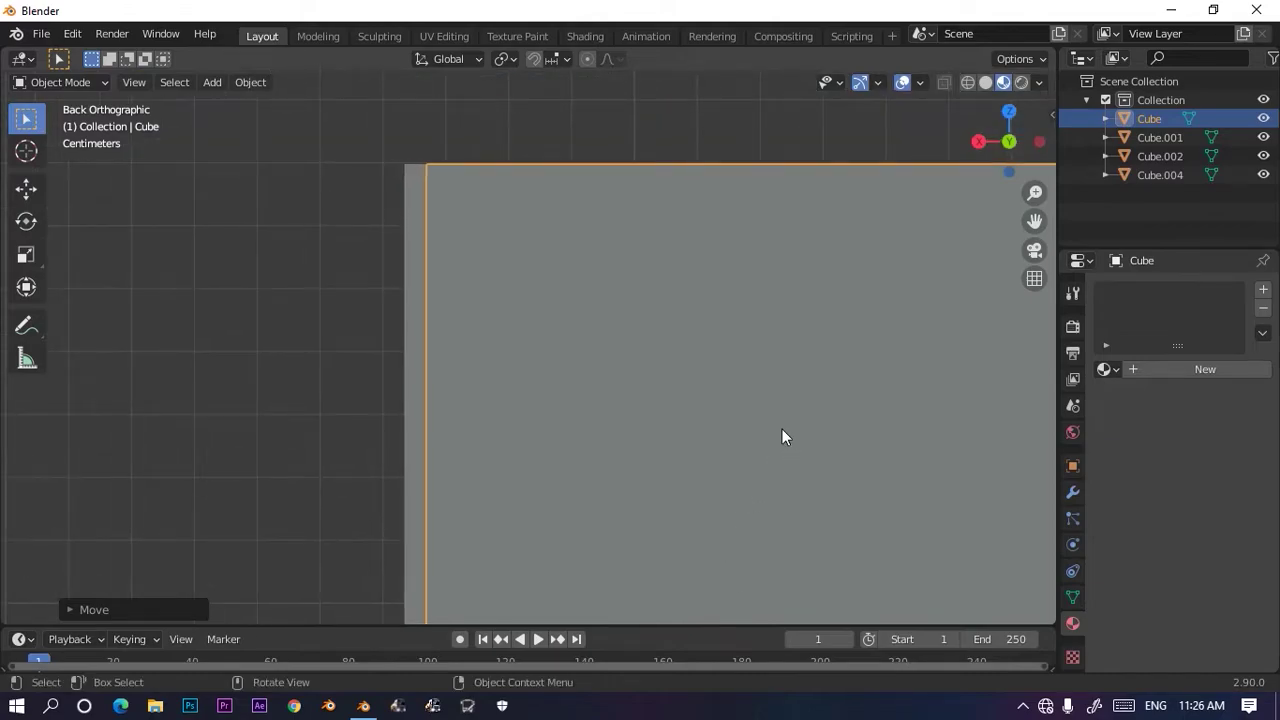
key("g")
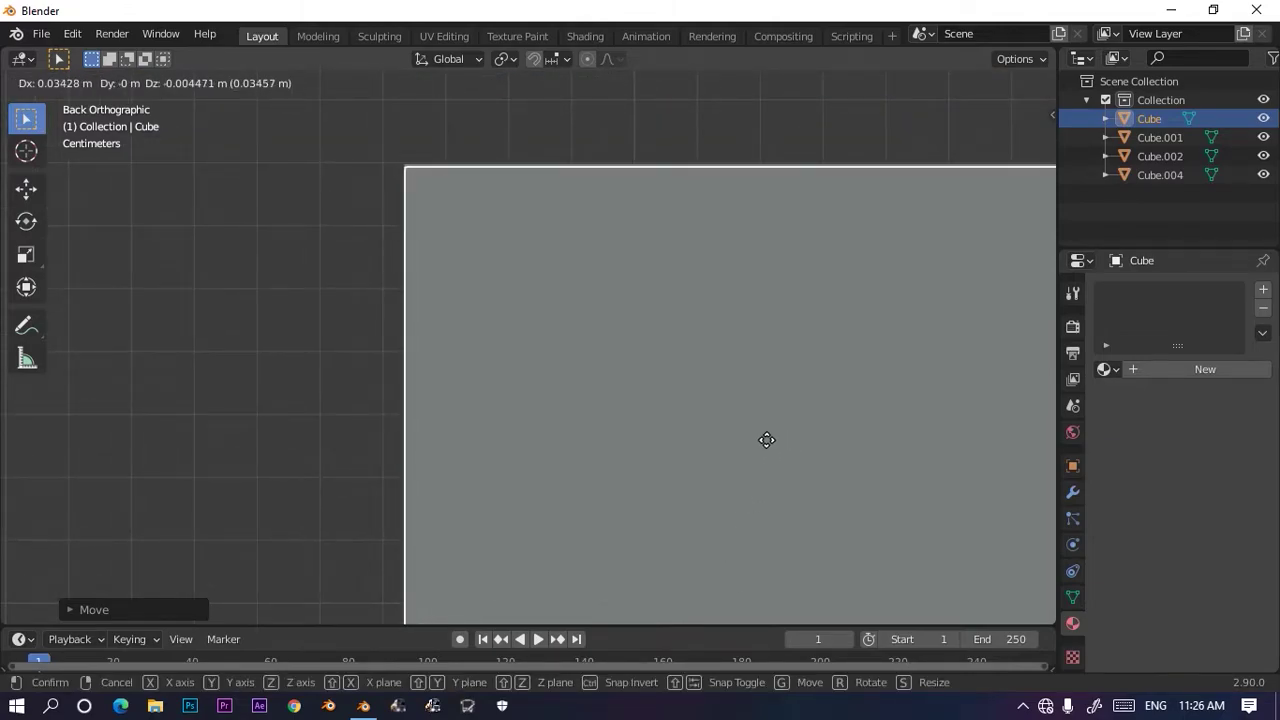
left_click(766, 434)
Step: Box-select the two coinciding white cubes and inspect their overlapping faces from an angle
scroll(707, 310, "down", 4)
middle_click_drag(998, 535, 811, 480)
left_click_drag(780, 534, 350, 290)
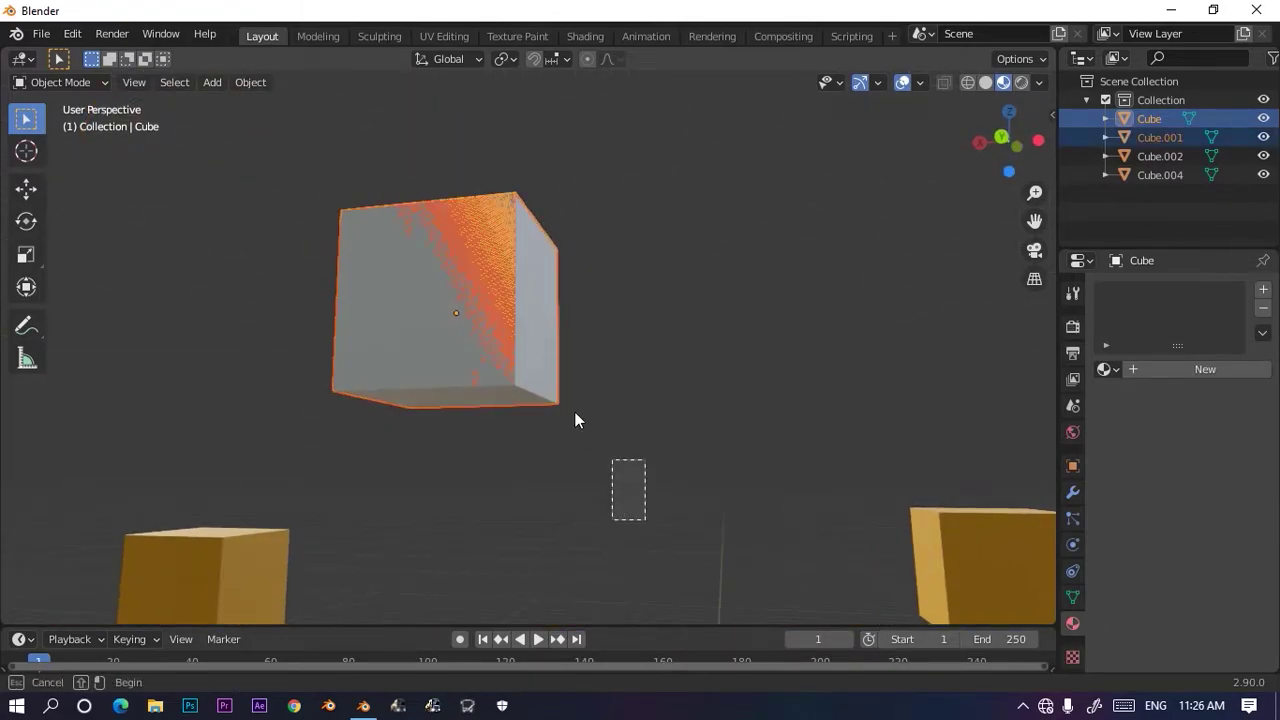
middle_click_drag(505, 300, 620, 306)
scroll(751, 457, "down", 5)
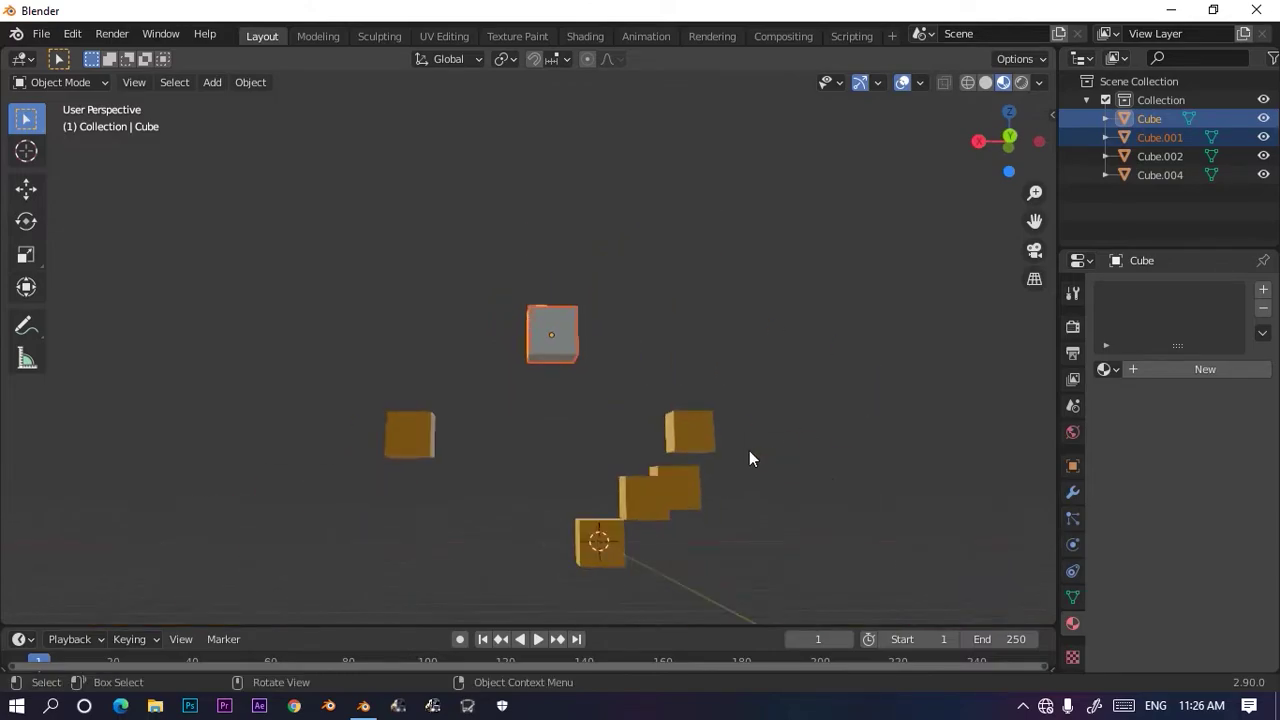
Step: Select only Cube.001 from the overlapping pair and move it along the X axis until the two white cubes are clearly apart
left_click(749, 450)
left_click(586, 330)
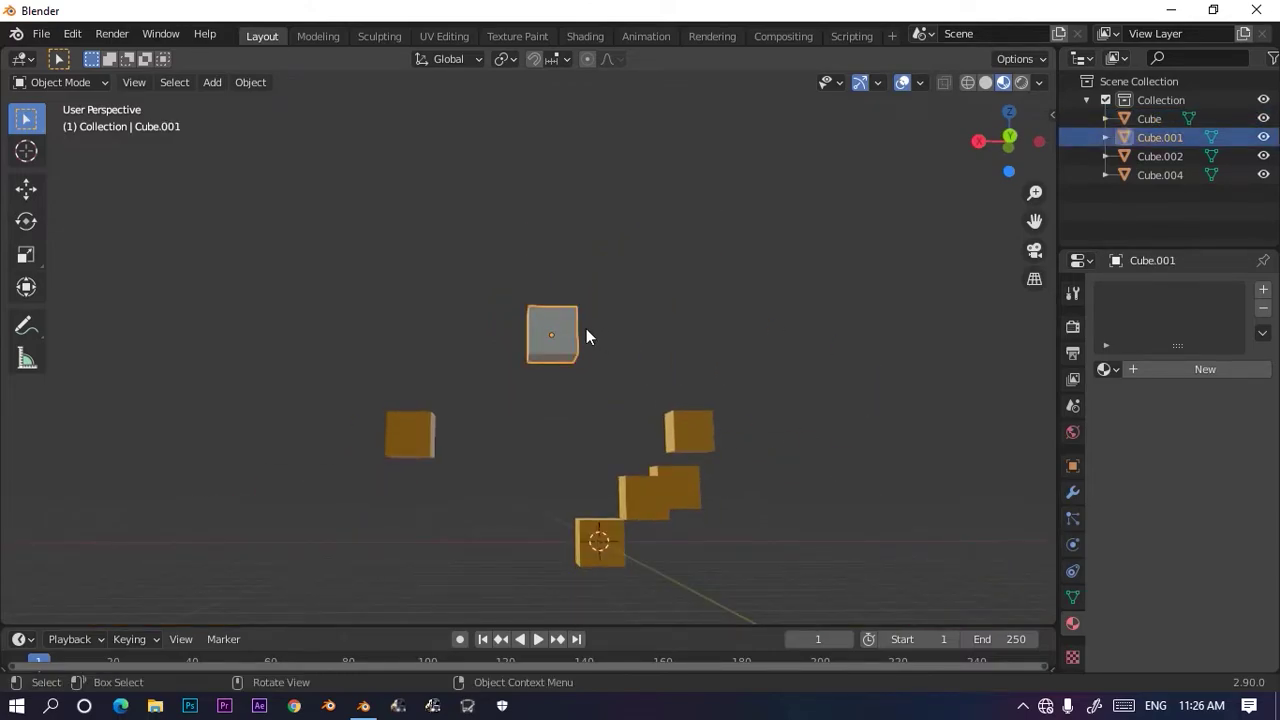
key("g")
key("y")
key("x")
left_click(724, 335)
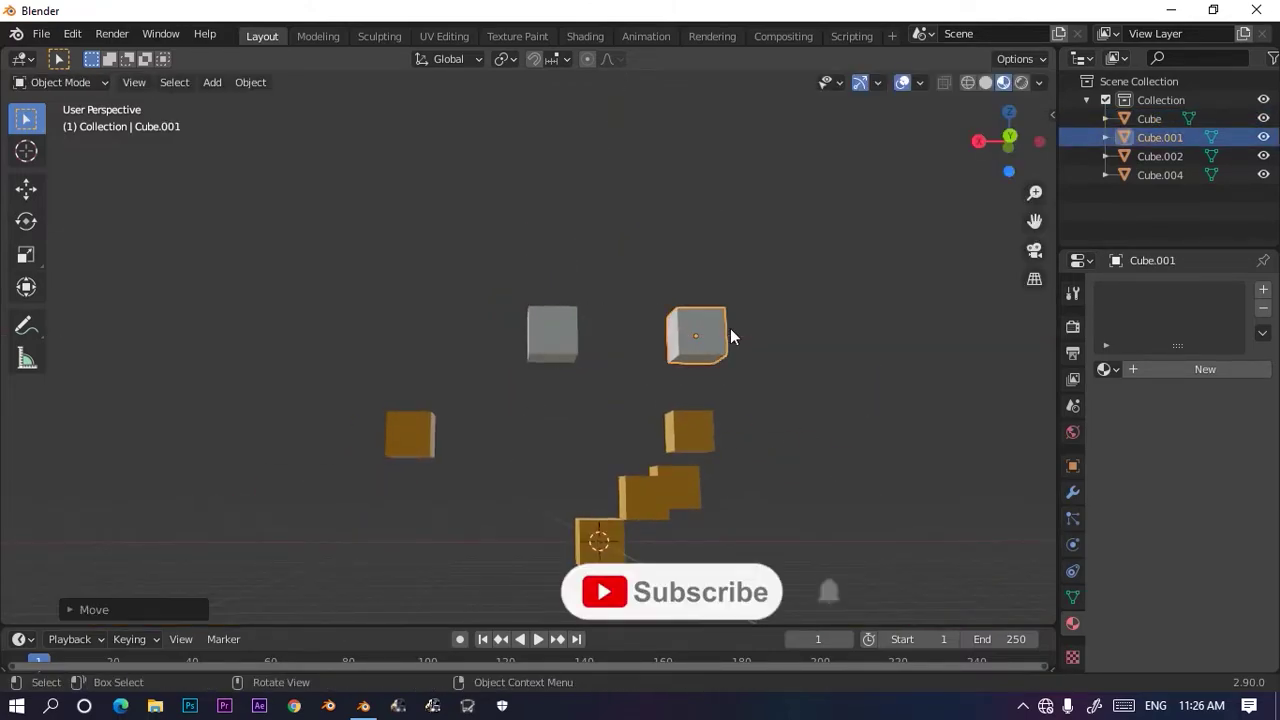
middle_click_drag(918, 351, 875, 372)
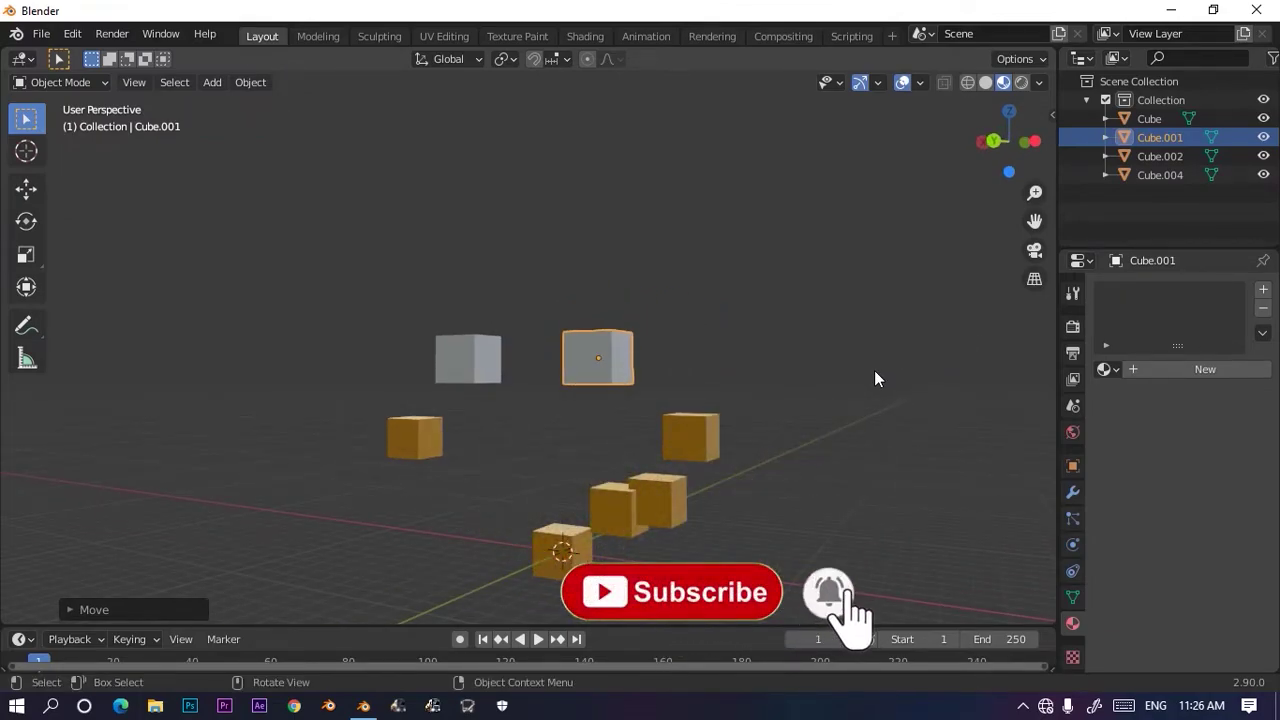
Step: Toggle the viewport visibility of Cube.001 off and on twice
left_click(1264, 137)
left_click(1264, 137)
left_click(1264, 137)
scroll(729, 414, "up", 2)
left_click(1264, 137)
Step: Examine the white cubes up close, including the inside corner of one cube, and from farther out
scroll(735, 372, "up", 8)
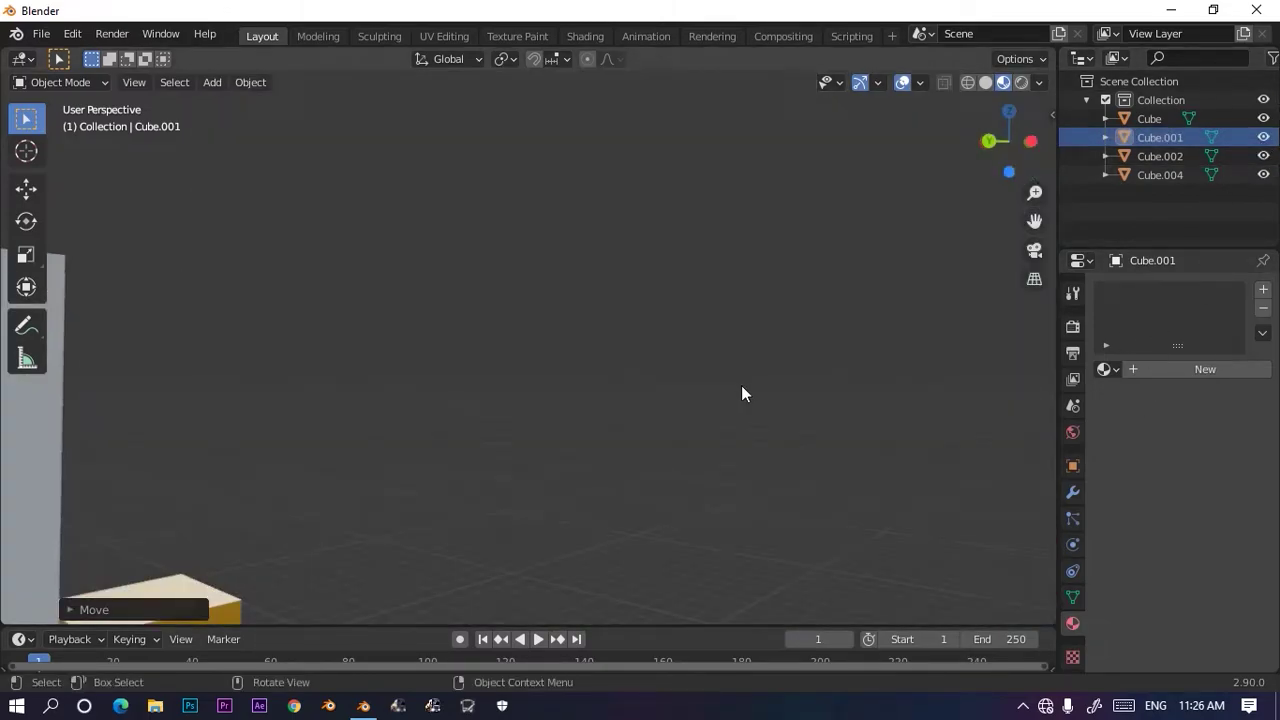
middle_click_drag(660, 383, 679, 320)
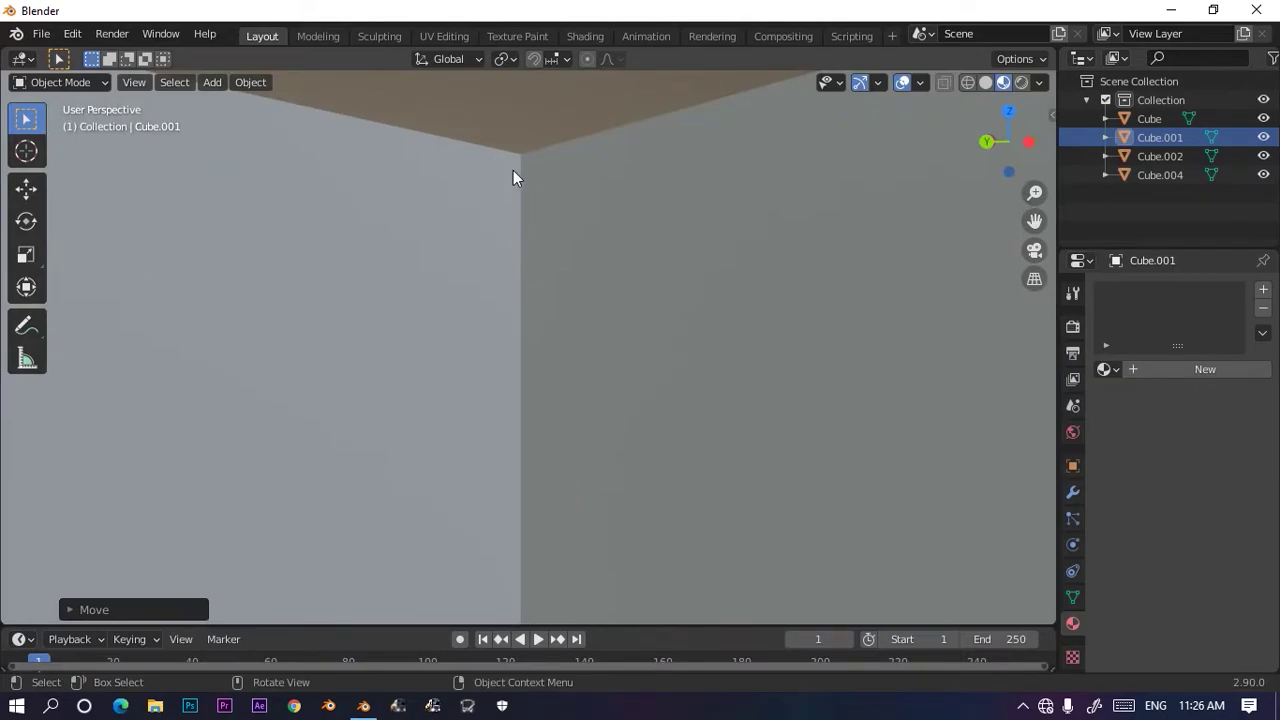
scroll(552, 163, "down", 3)
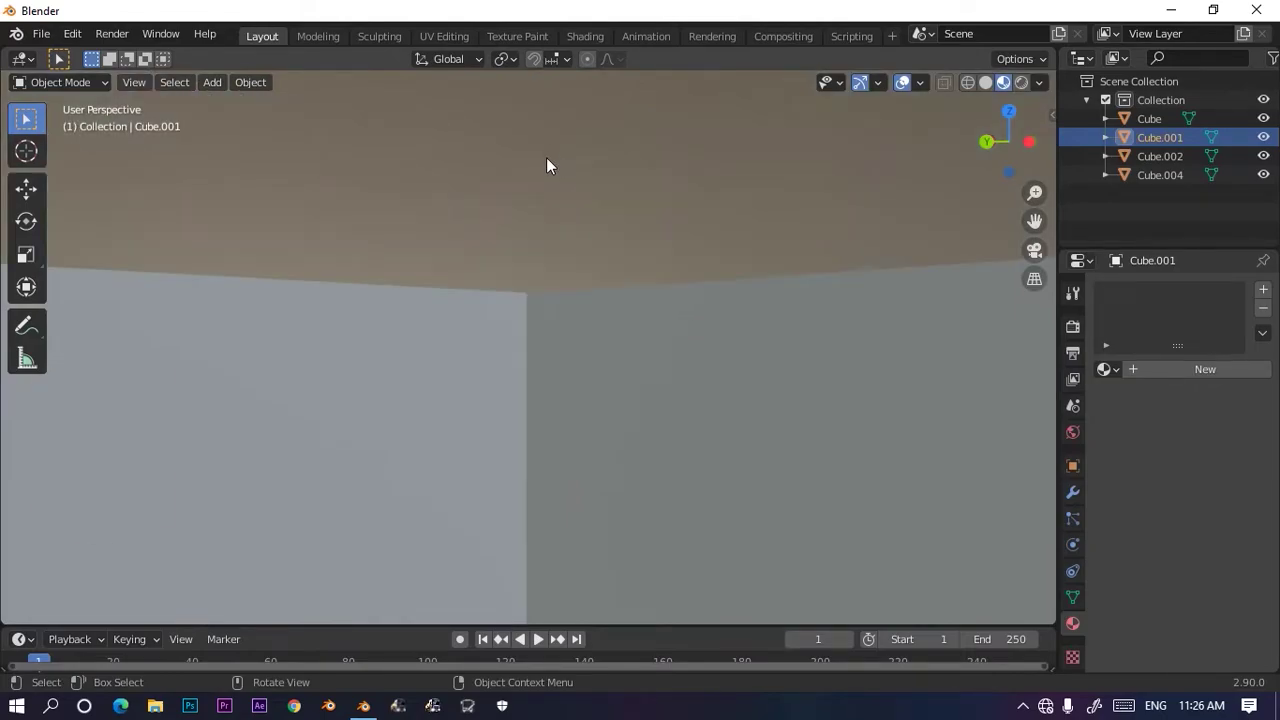
scroll(548, 161, "down", 5)
middle_click_drag(709, 513, 694, 489)
scroll(763, 477, "up", 6)
middle_click_drag(792, 492, 477, 535)
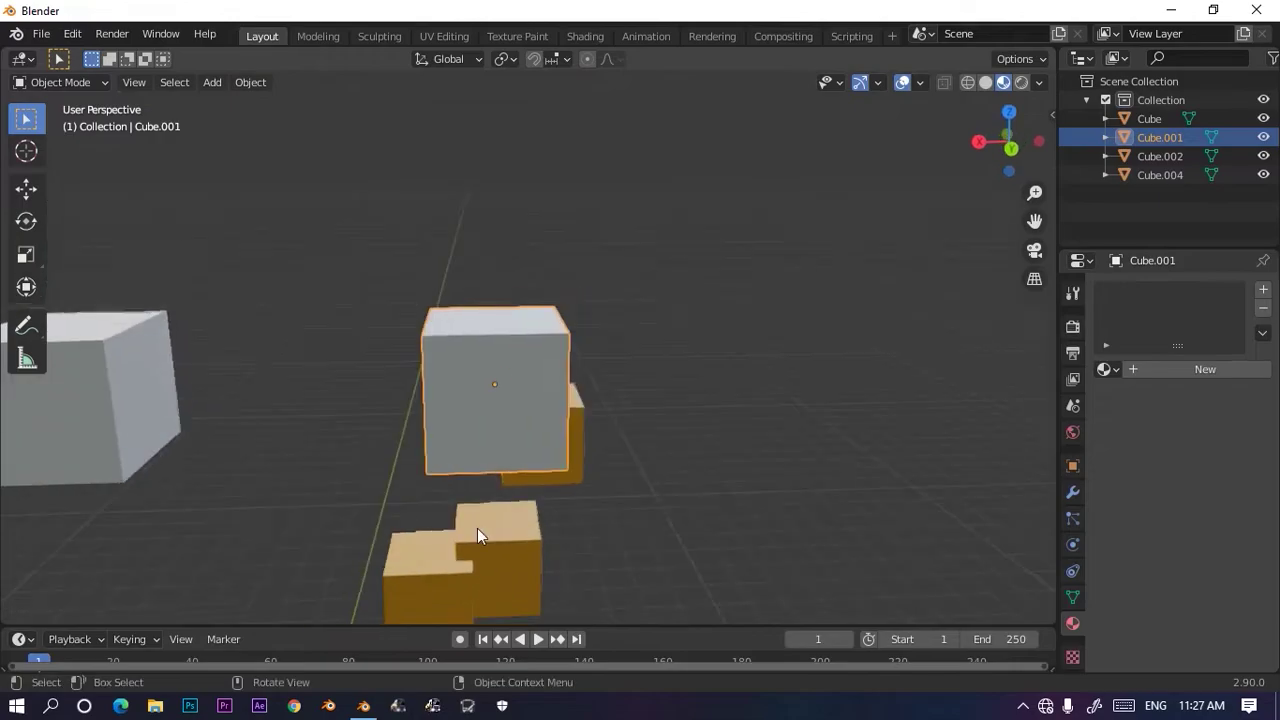
Step: Switch to right orthographic view and clear the selection of all cubes
left_click(902, 496)
middle_click_drag(902, 496, 58, 278)
left_click_drag(358, 225, 650, 575)
left_click(1022, 133)
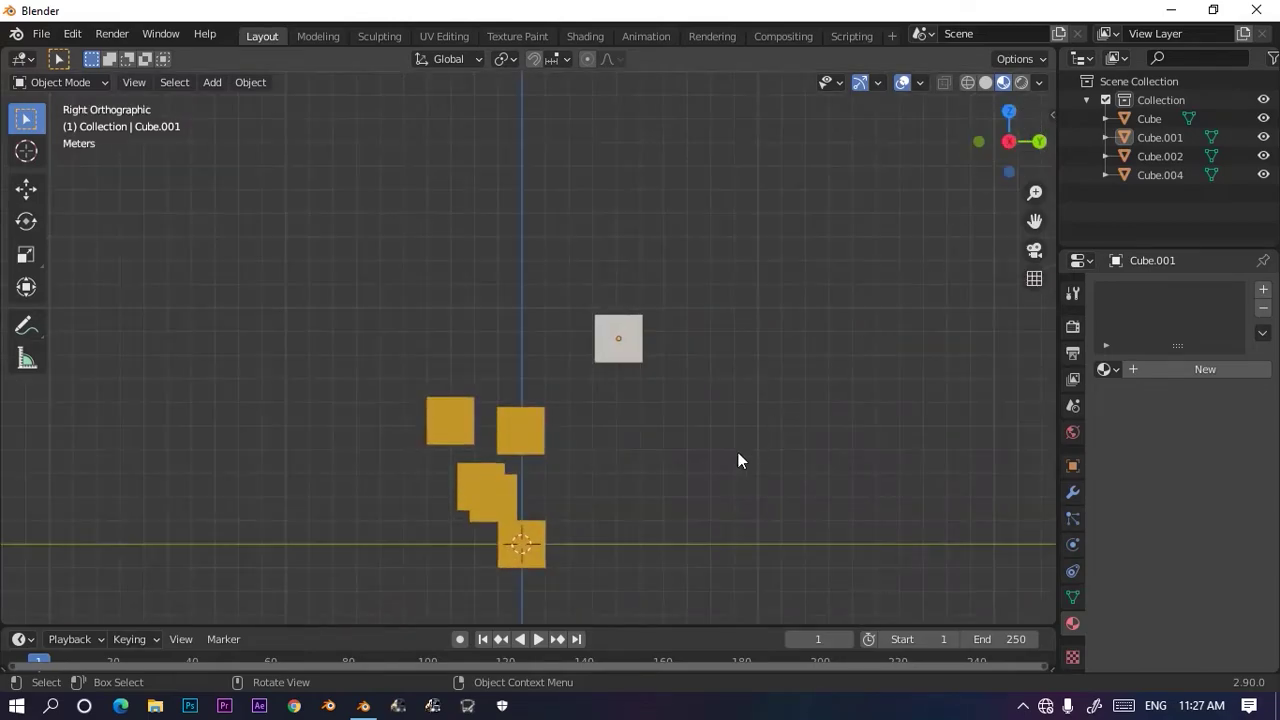
key("a")
left_click_drag(330, 627, 780, 291)
left_click(383, 545)
left_click(778, 284)
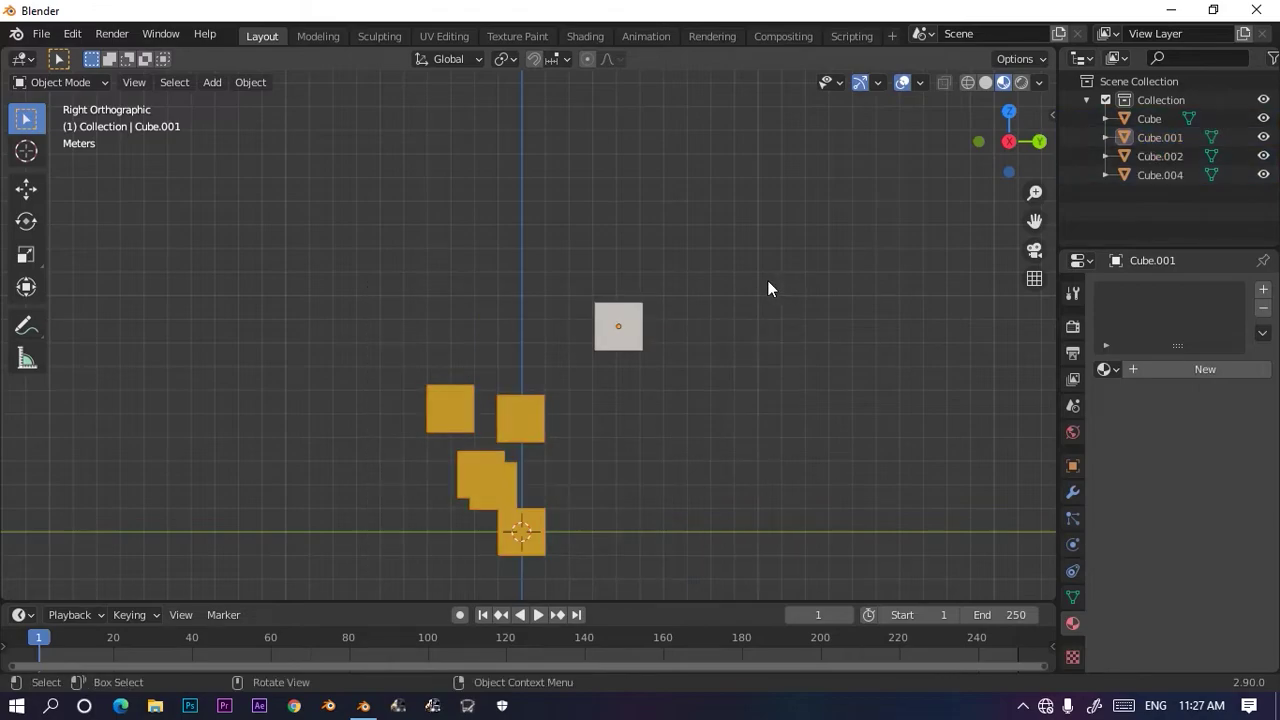
Step: Select the front white cube and move it about 2.9 m in the YZ plane, mainly along Y, clear of the other
left_click(611, 312)
scroll(669, 353, "up", 6)
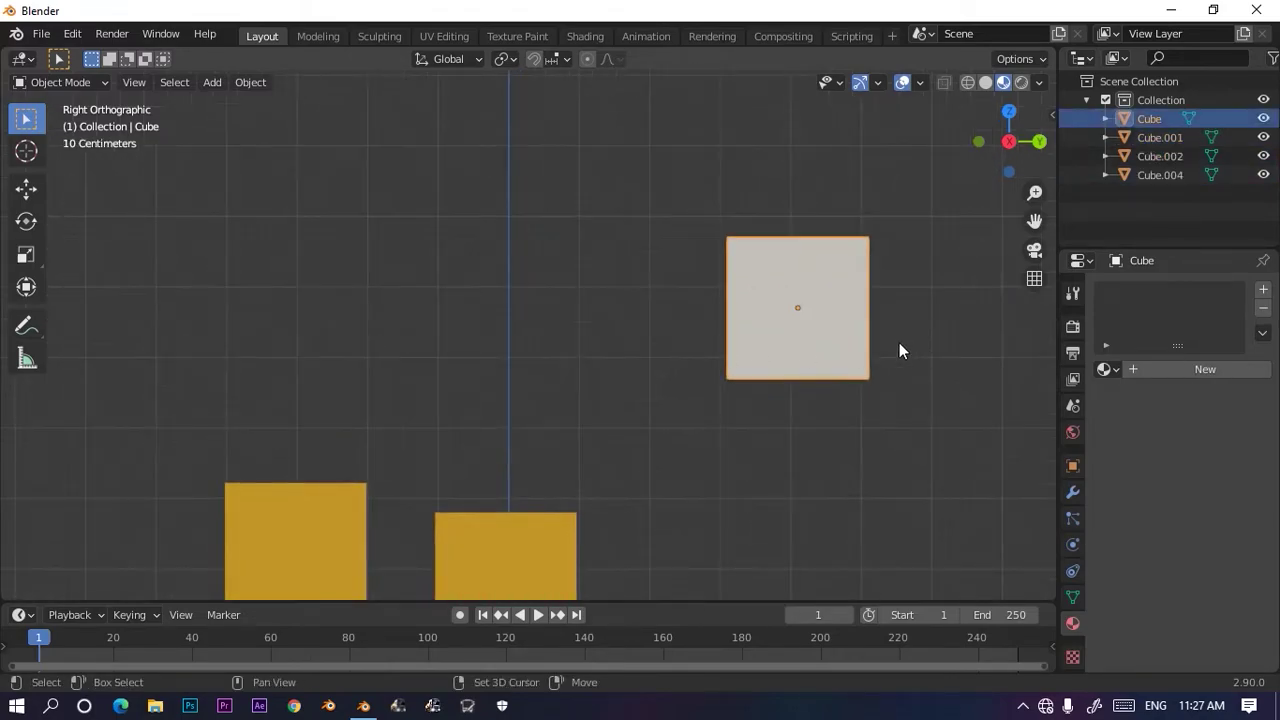
middle_click_drag(899, 342, 576, 373, "shift")
scroll(576, 373, "up", 2)
scroll(567, 376, "down", 2)
scroll(567, 384, "down", 1)
key("shift+d")
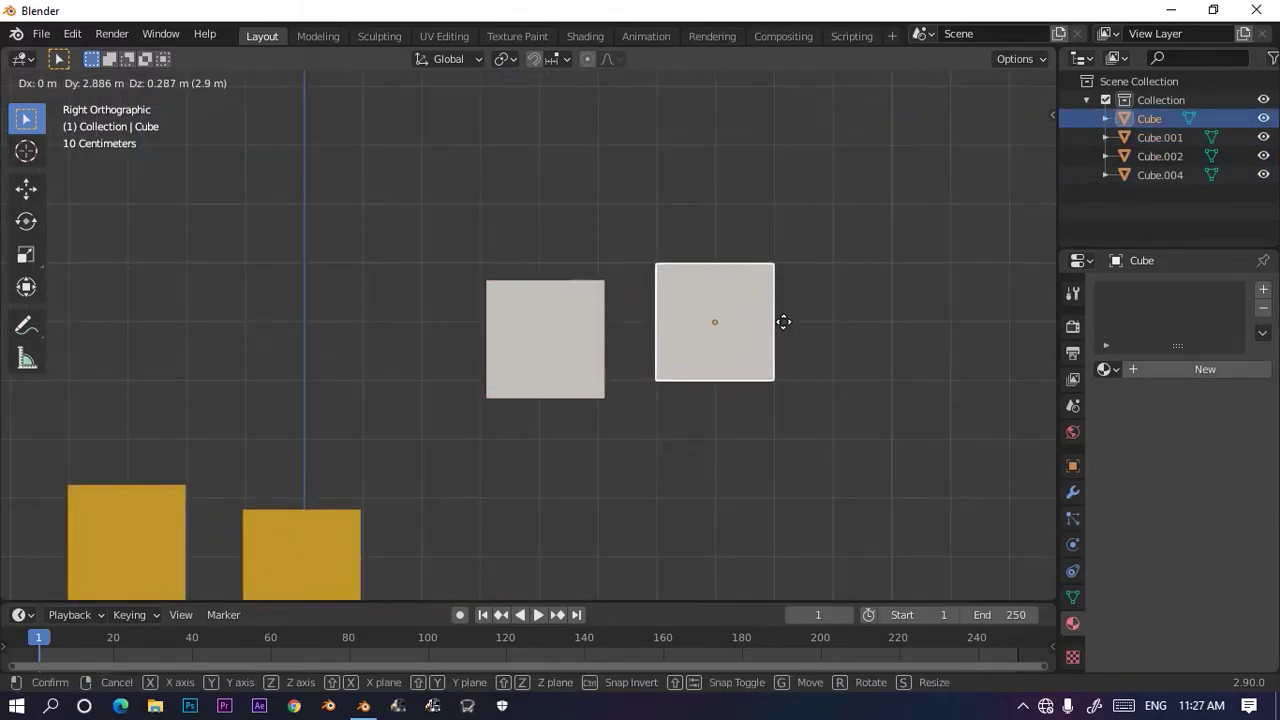
left_click(775, 313)
middle_click_drag(775, 313, 501, 322, "shift")
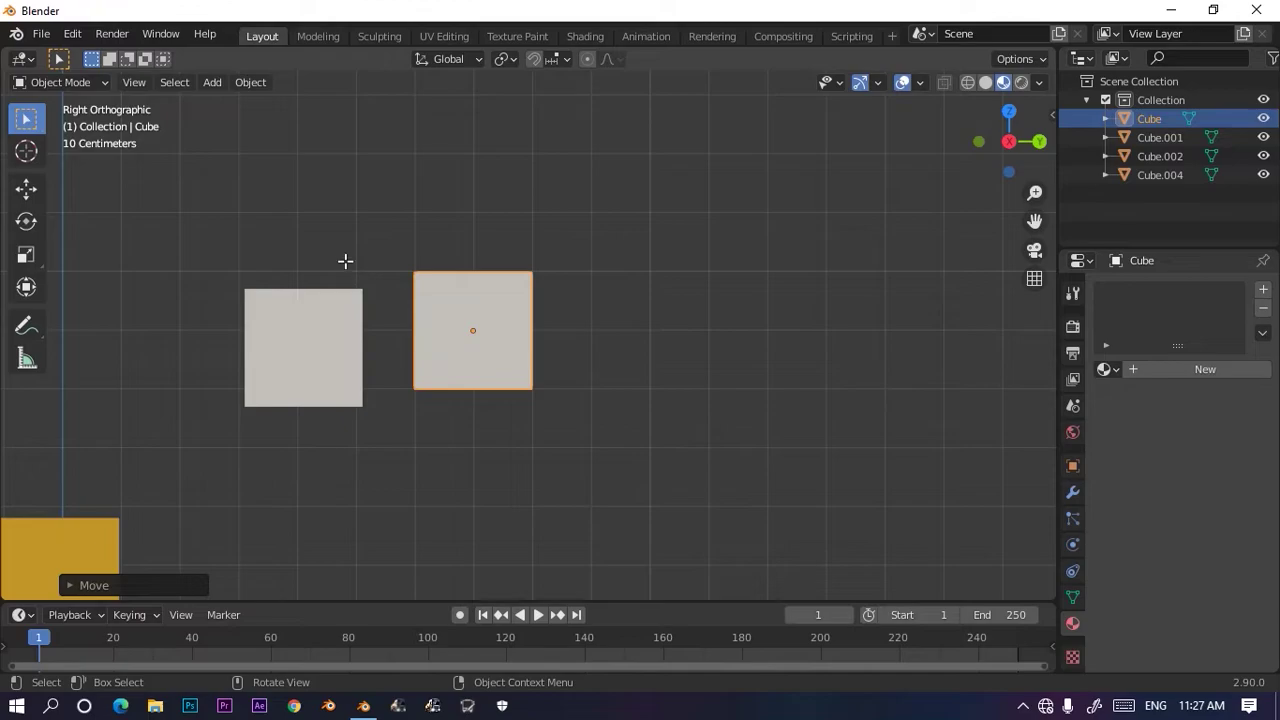
Step: Enter Edit Mode on the moved white cube and add about 57 horizontal loop cuts without sliding them
key("Tab")
key("ctrl+r")
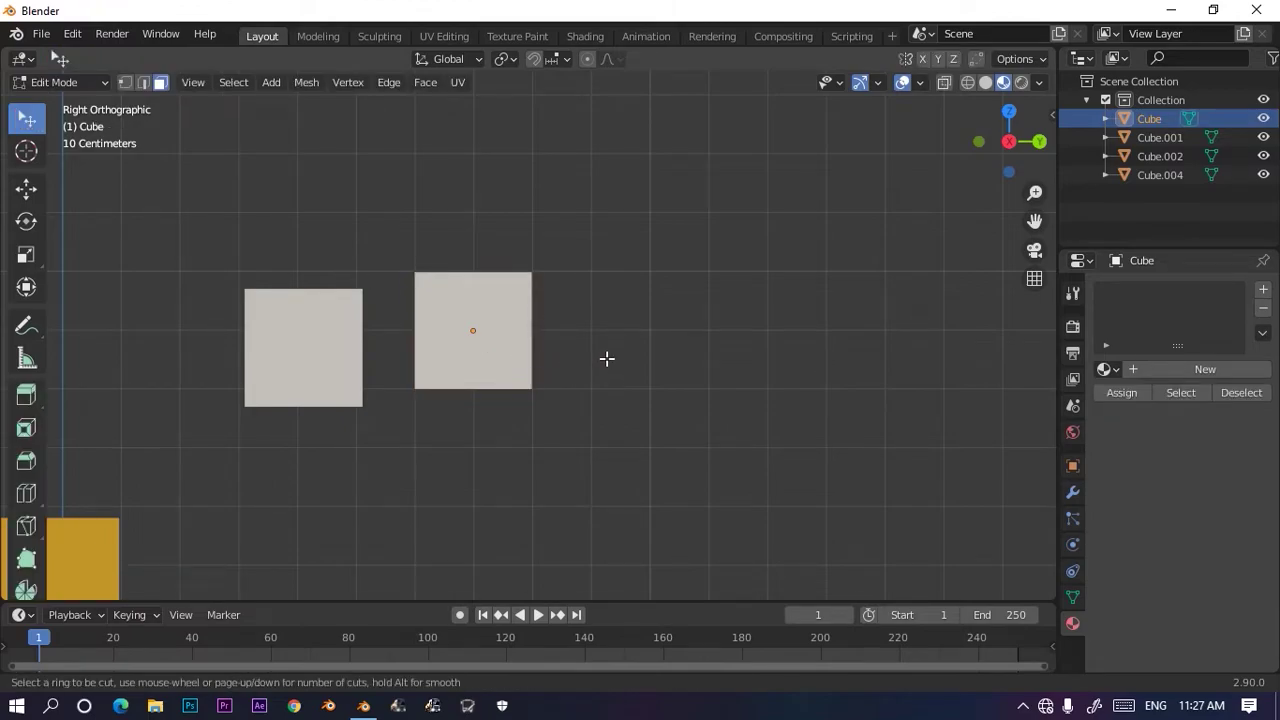
scroll(442, 290, "up", 20)
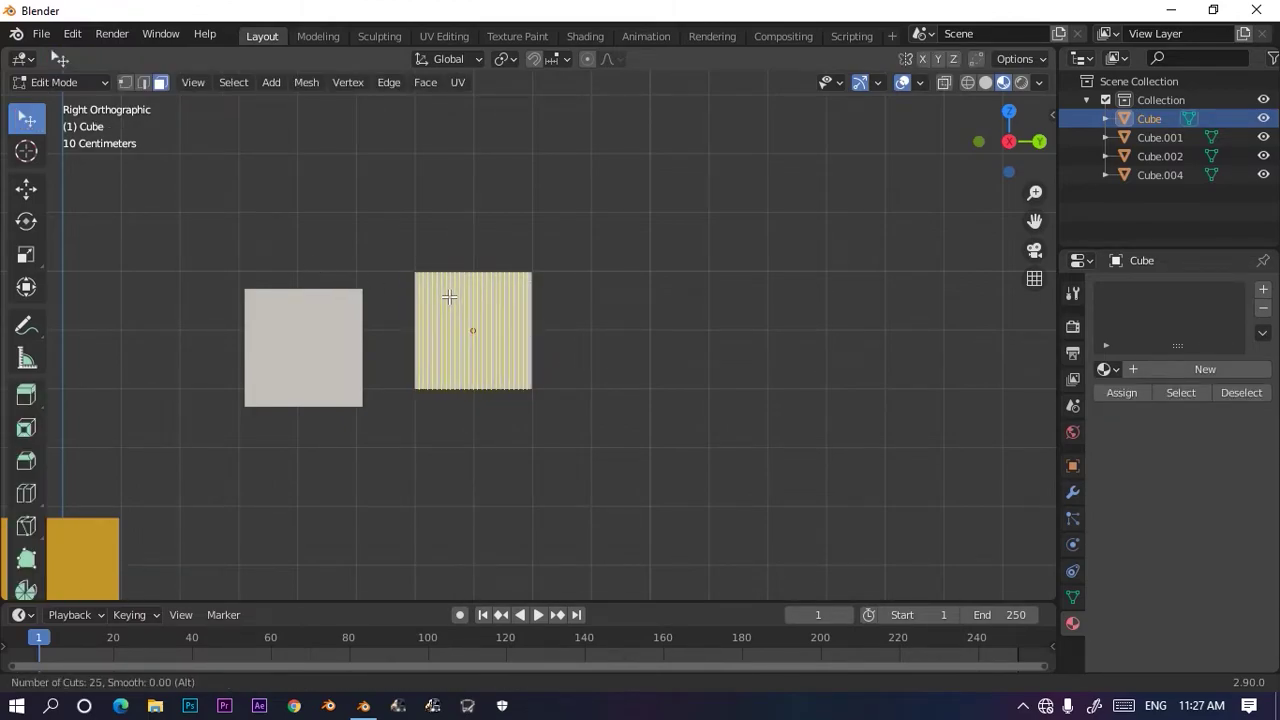
scroll(446, 297, "up", 20)
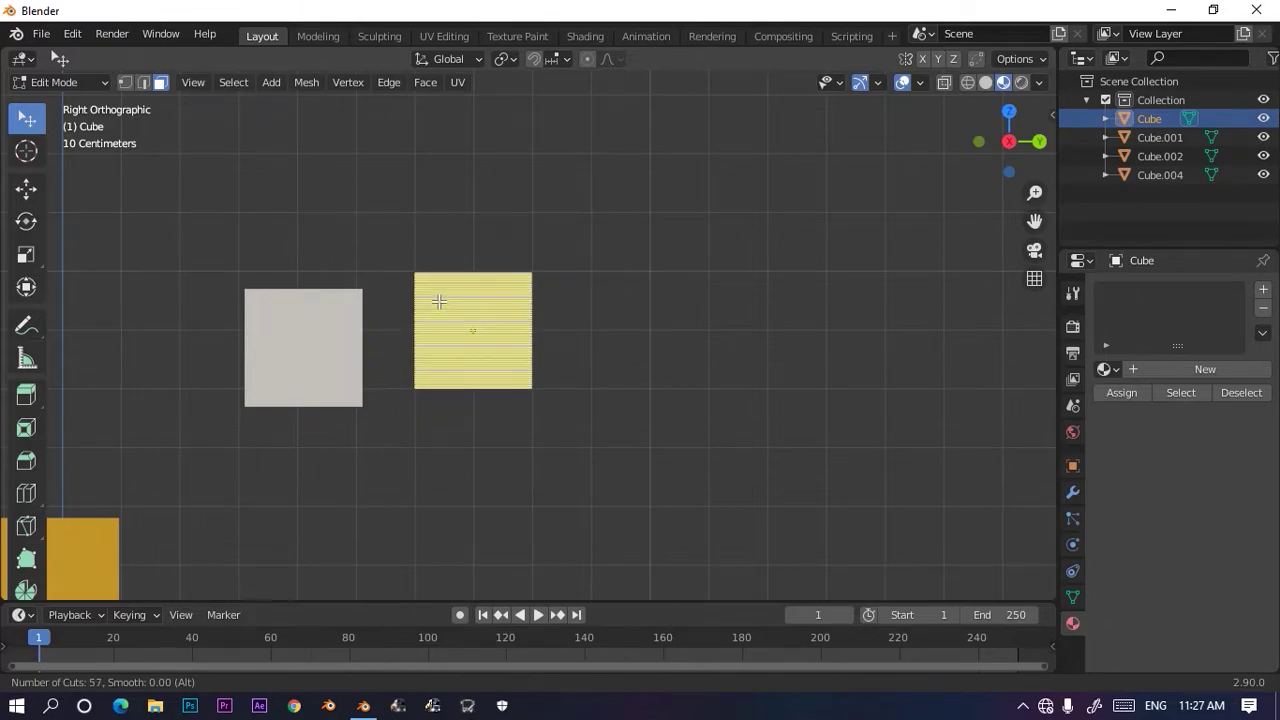
left_click(432, 291)
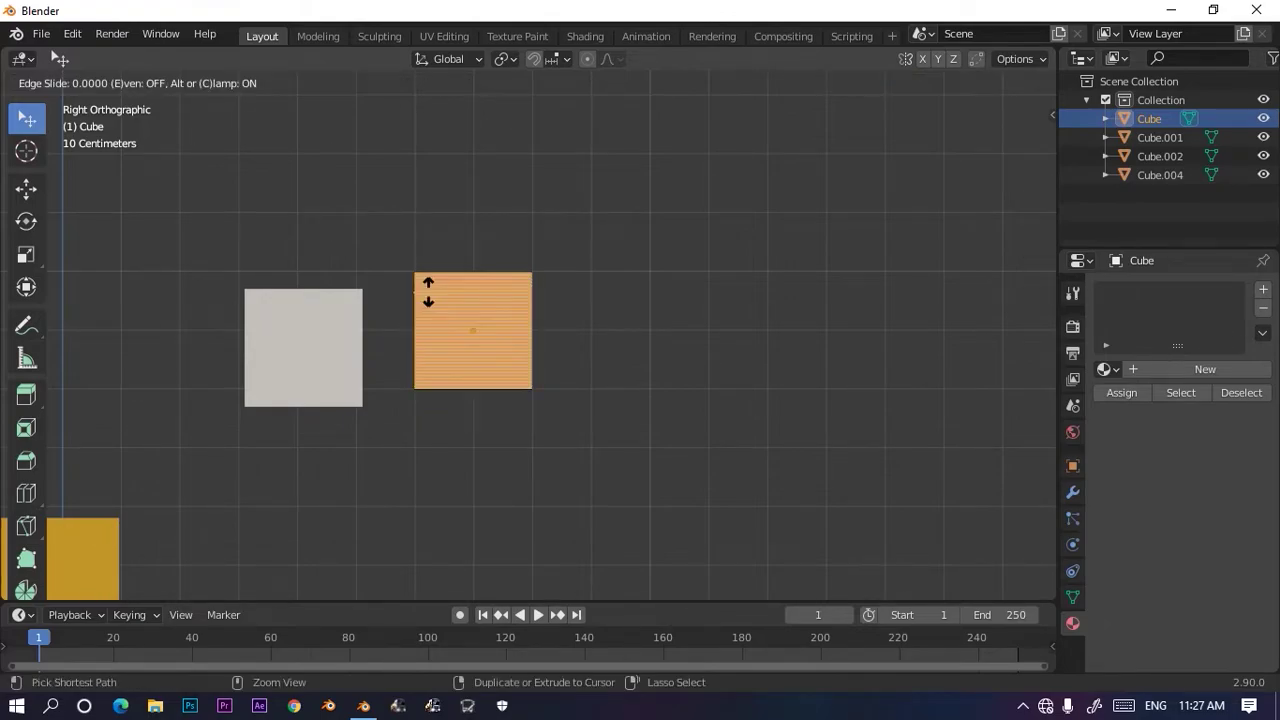
left_click(615, 347)
scroll(594, 336, "up", 12)
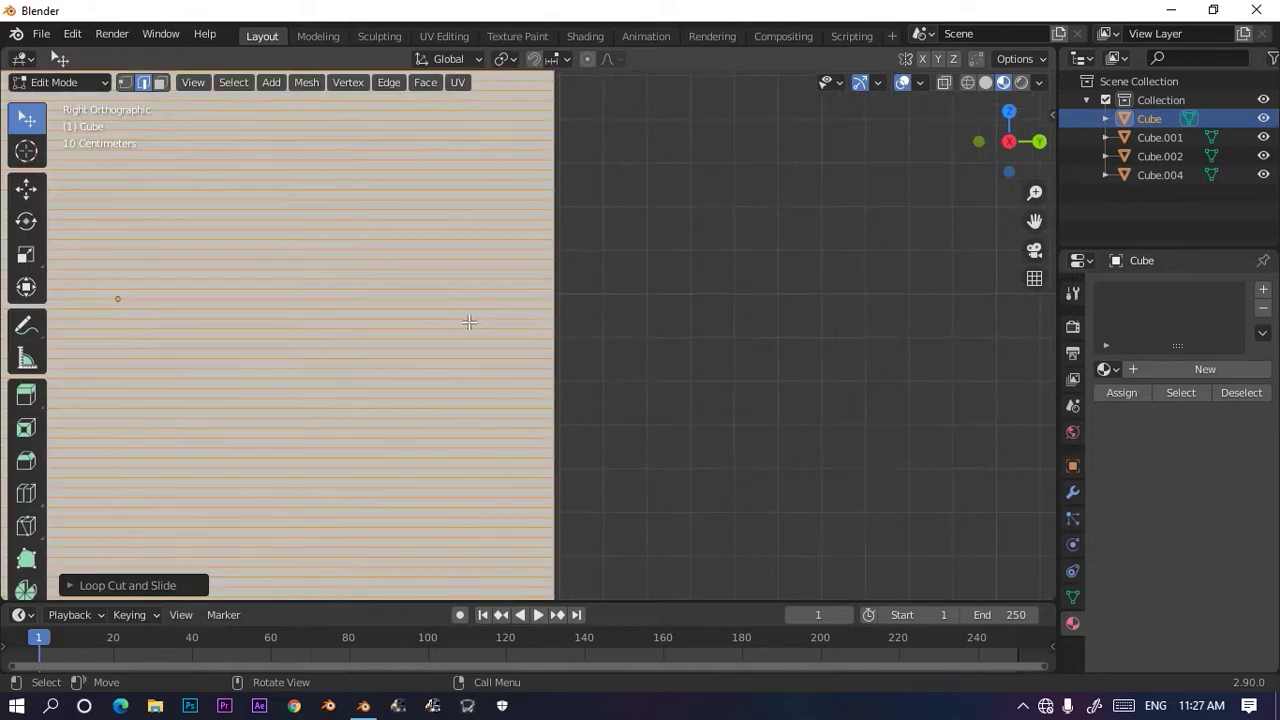
Step: Add 167 vertical loop cuts across the same cube and look at the dense mesh from an angle
scroll(457, 321, "down", 10)
key("ctrl+r")
scroll(480, 350, "up", 5)
scroll(479, 347, "up", 20)
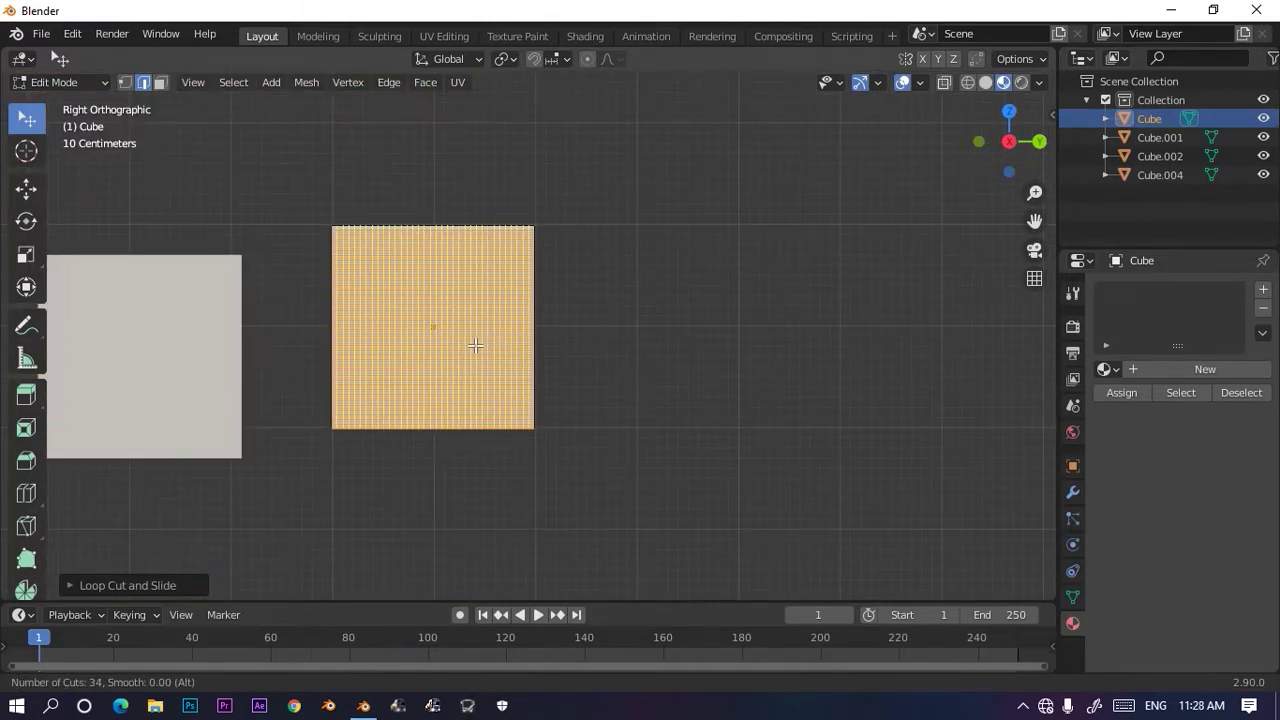
scroll(474, 343, "up", 20)
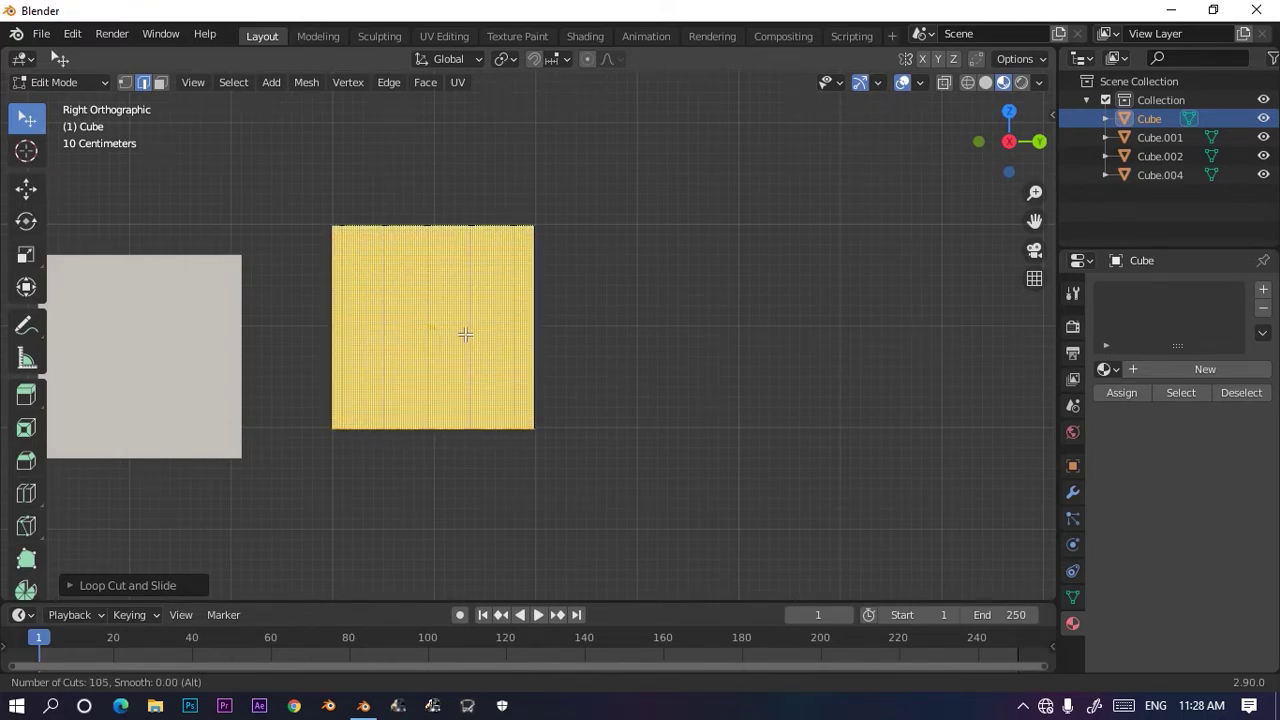
scroll(463, 328, "up", 20)
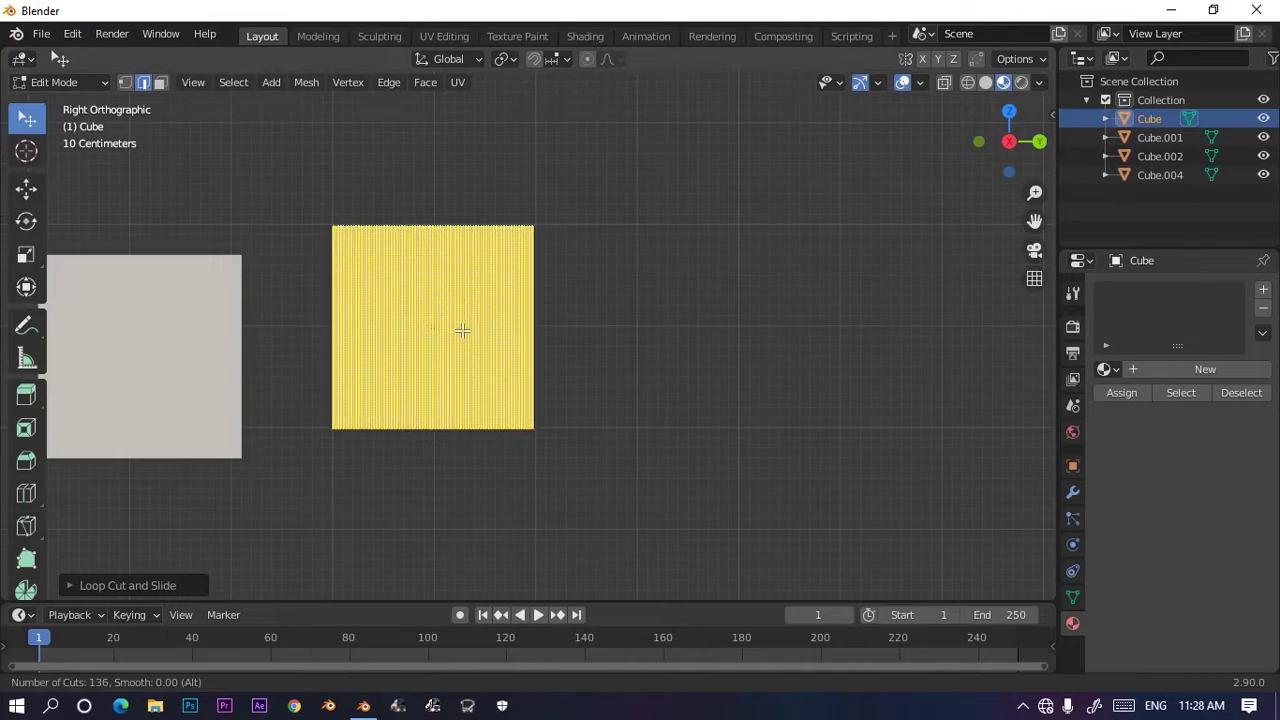
scroll(461, 324, "up", 18)
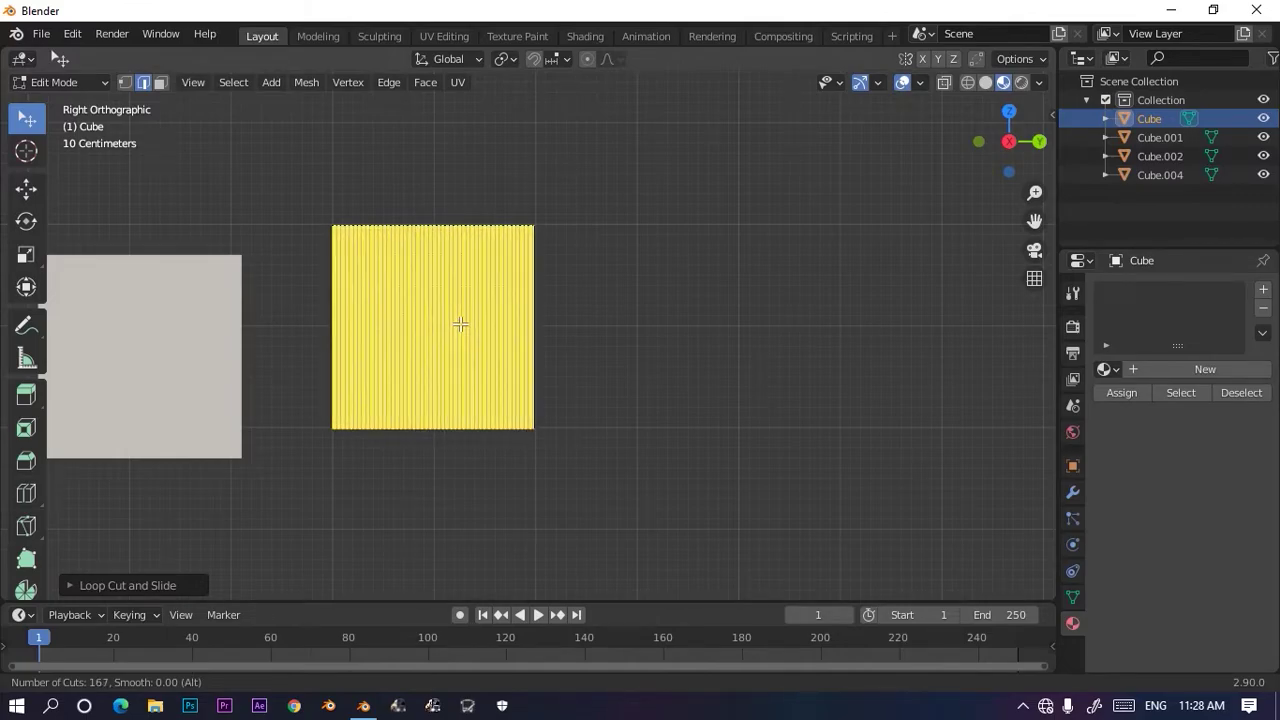
left_click(459, 323)
left_click(471, 331)
middle_click_drag(471, 331, 553, 355)
scroll(553, 355, "down", 10)
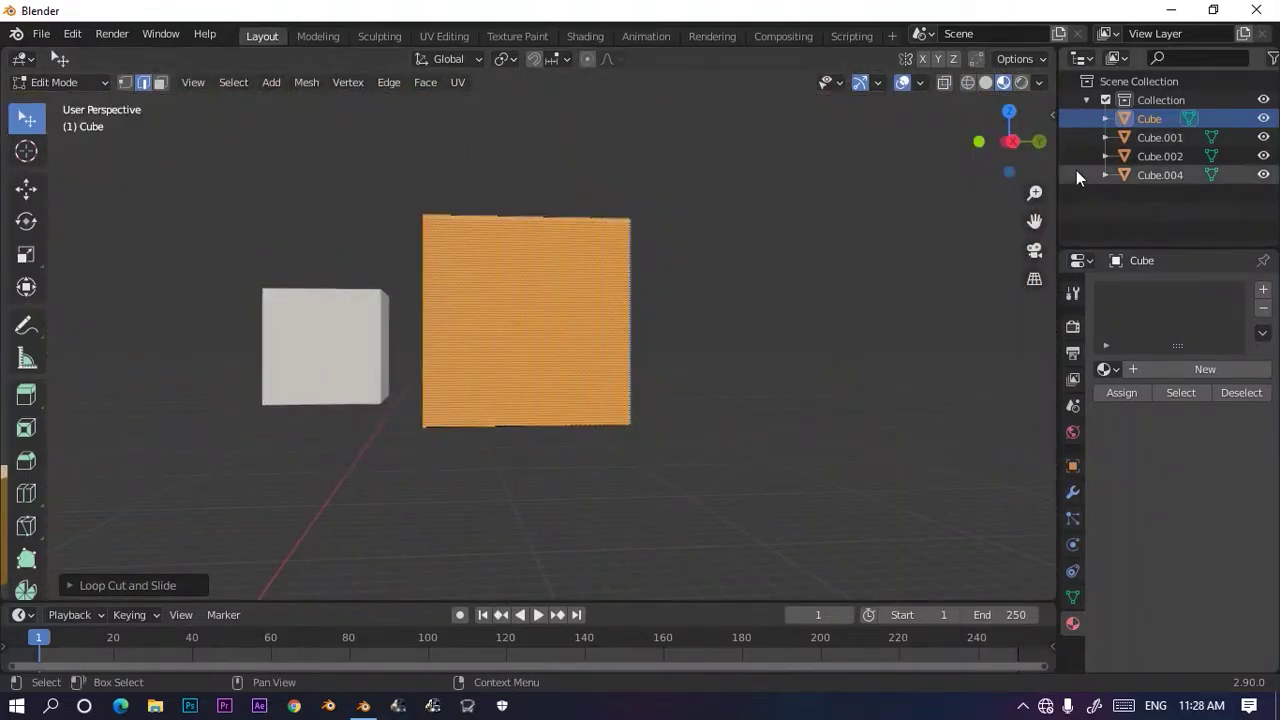
Step: In right orthographic view, add 20 horizontal loop cuts within the cube's middle band and leave them centred without sliding
left_click(1010, 141)
scroll(576, 291, "up", 8)
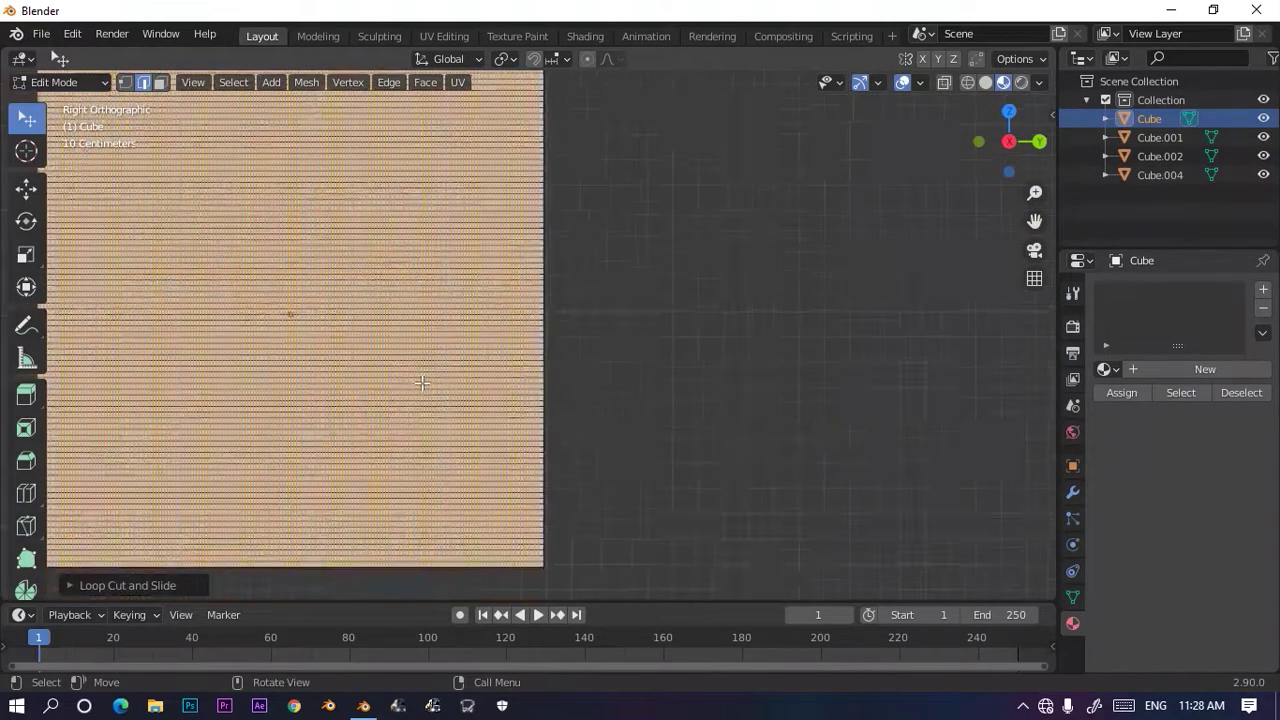
key("ctrl+r")
scroll(348, 360, "up", 14)
scroll(345, 335, "up", 5)
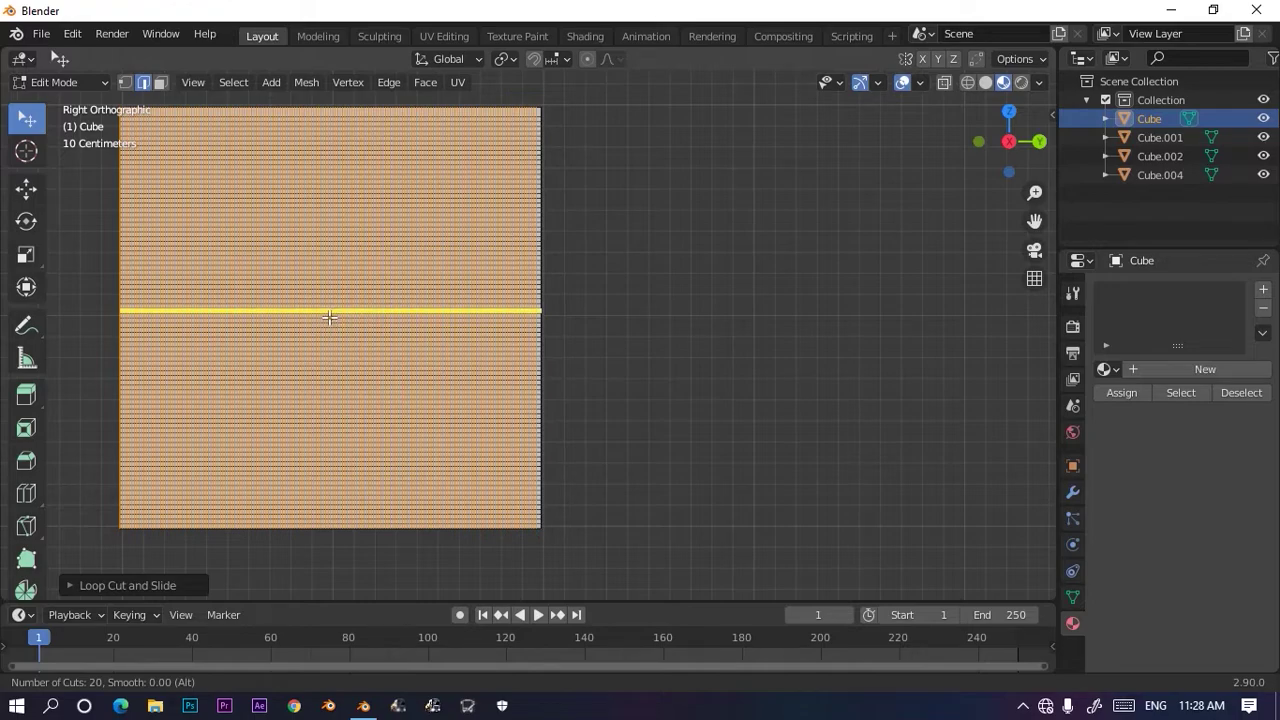
left_click(331, 320)
right_click(457, 330)
Step: View the densely cut cube in Object Mode, return to Edit Mode and look at its central band of loops
key("Tab")
scroll(773, 347, "down", 3)
middle_click_drag(734, 340, 474, 380)
key("Tab")
left_click(74, 354, "alt")
middle_click_drag(194, 357, 563, 394)
scroll(460, 433, "up", 3)
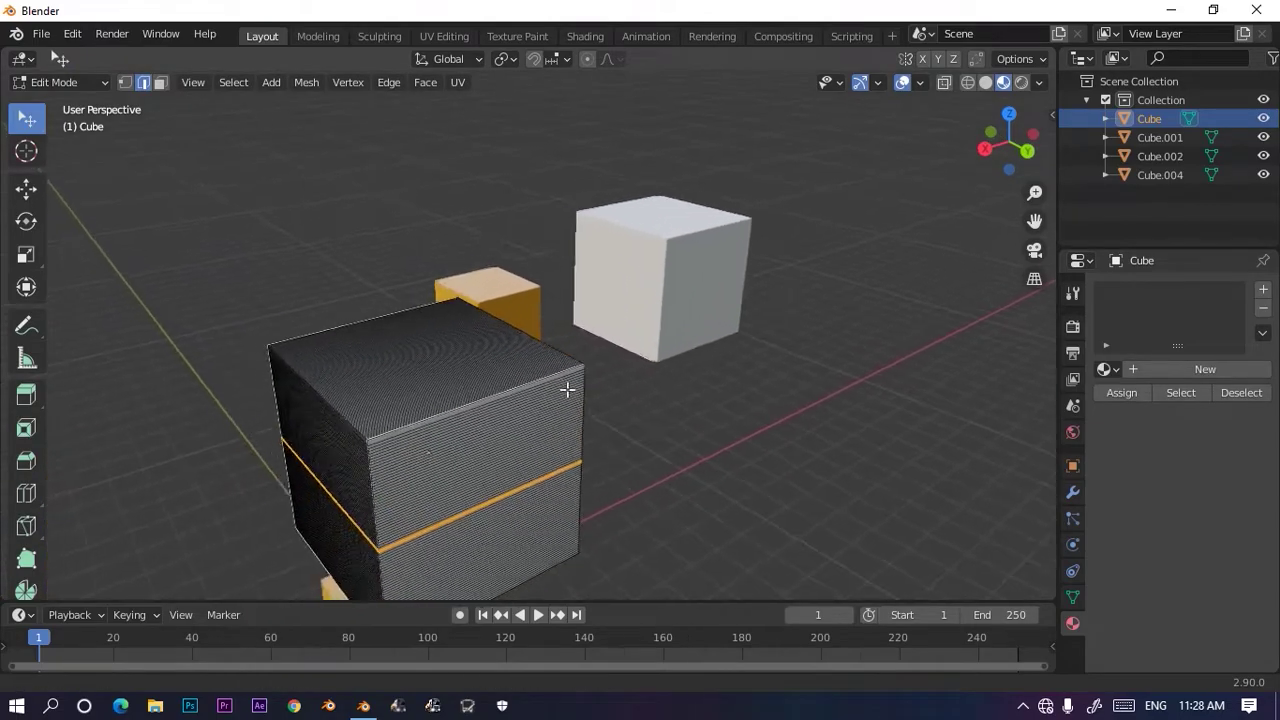
Step: Examine the closely spaced edge lines on the cube's top and side faces at several distances and angles
scroll(581, 367, "up", 3)
scroll(619, 372, "up", 3)
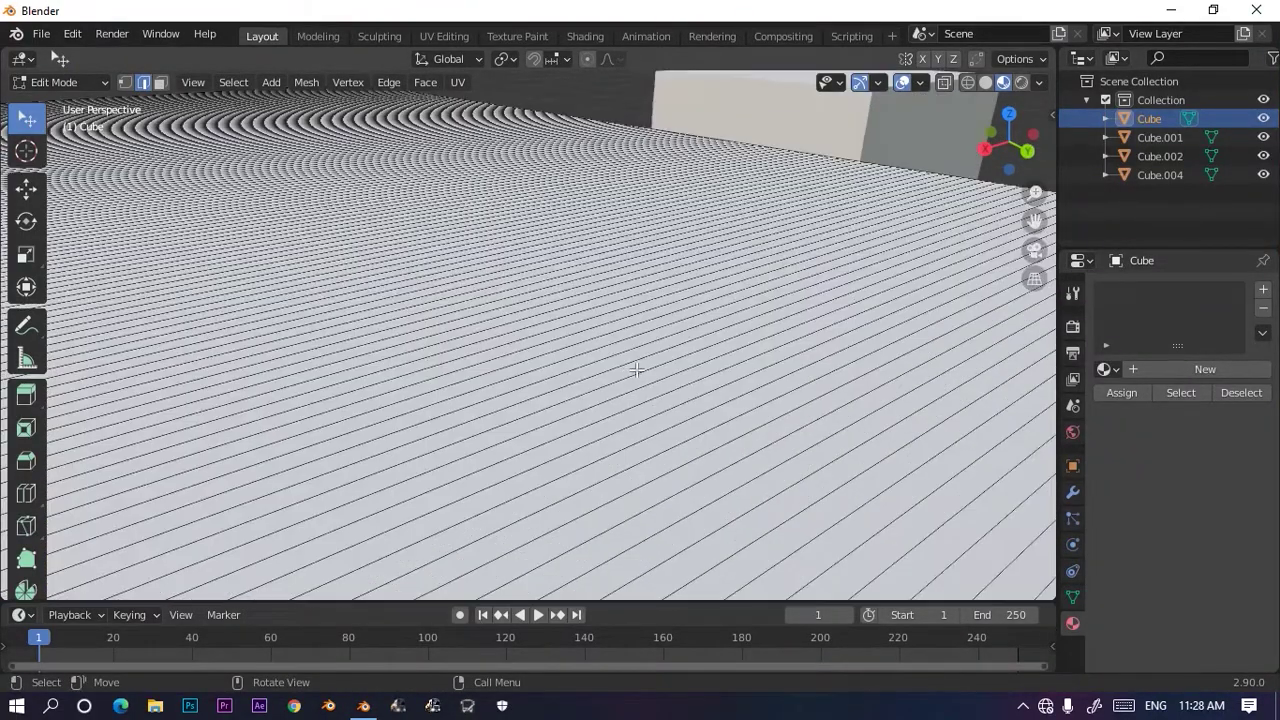
scroll(615, 365, "down", 2)
scroll(611, 360, "up", 1)
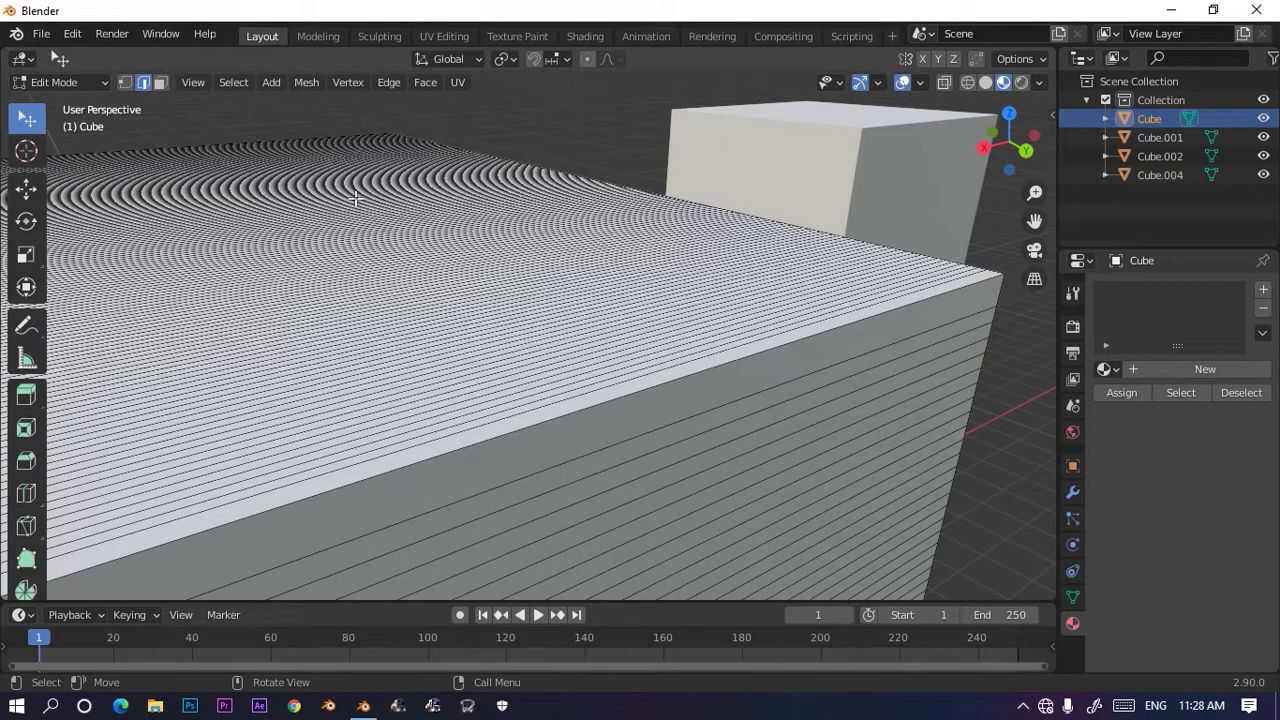
scroll(420, 303, "down", 10)
middle_click_drag(403, 337, 661, 420)
scroll(571, 323, "up", 8)
scroll(557, 351, "down", 5)
scroll(710, 401, "down", 8)
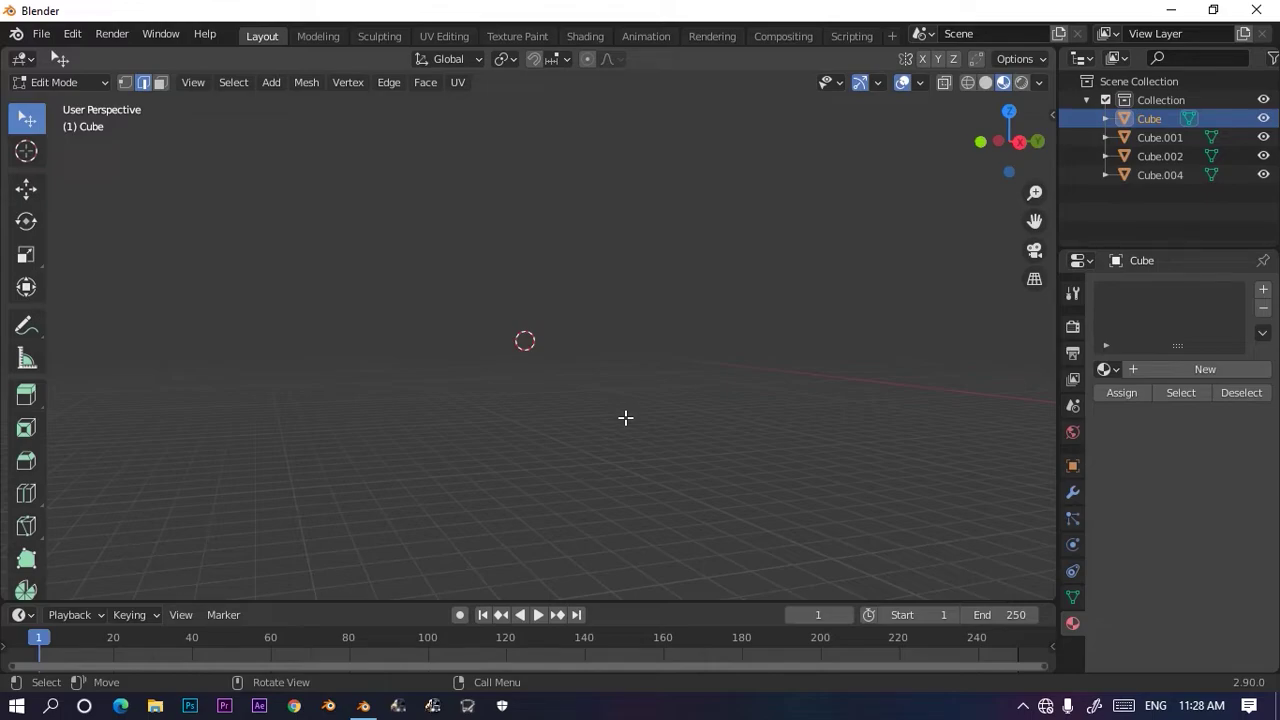
Step: Add 30 horizontal loop cuts within one narrow band in the cube's upper half, with an edge slide of -0.2
scroll(620, 414, "up", 10)
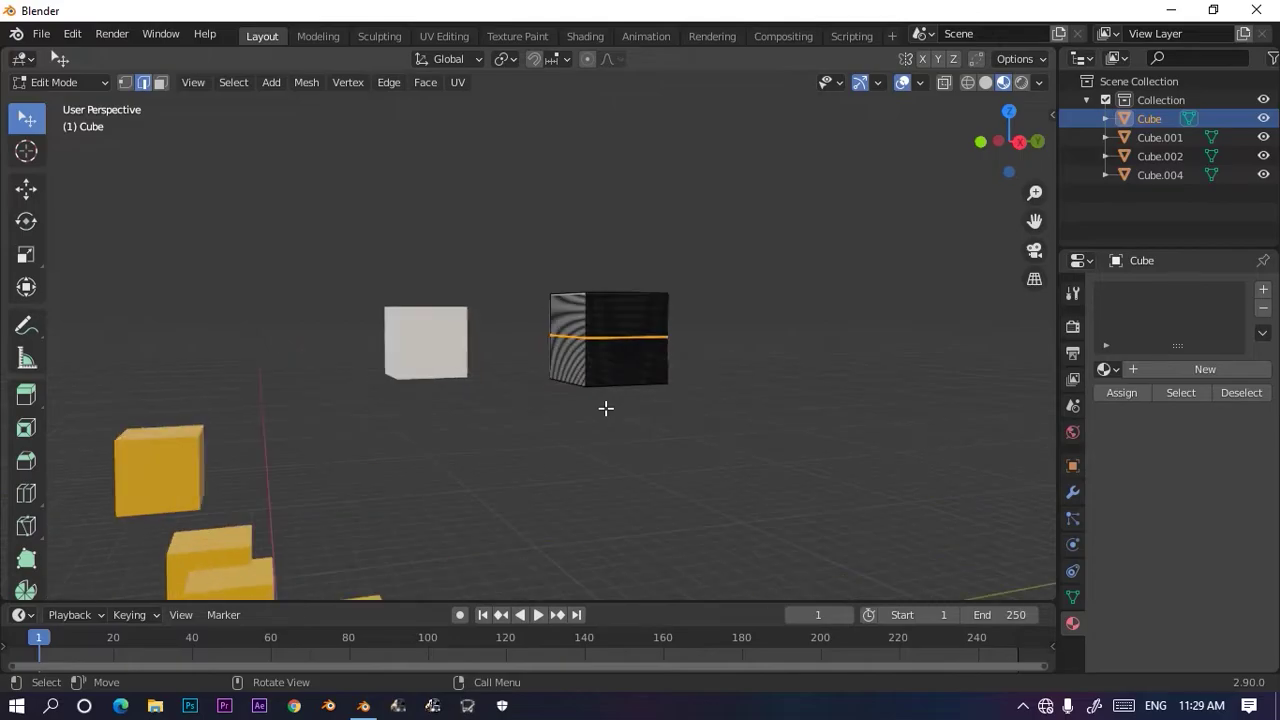
scroll(606, 408, "up", 5)
middle_click_drag(606, 408, 466, 425)
scroll(944, 297, "down", 5)
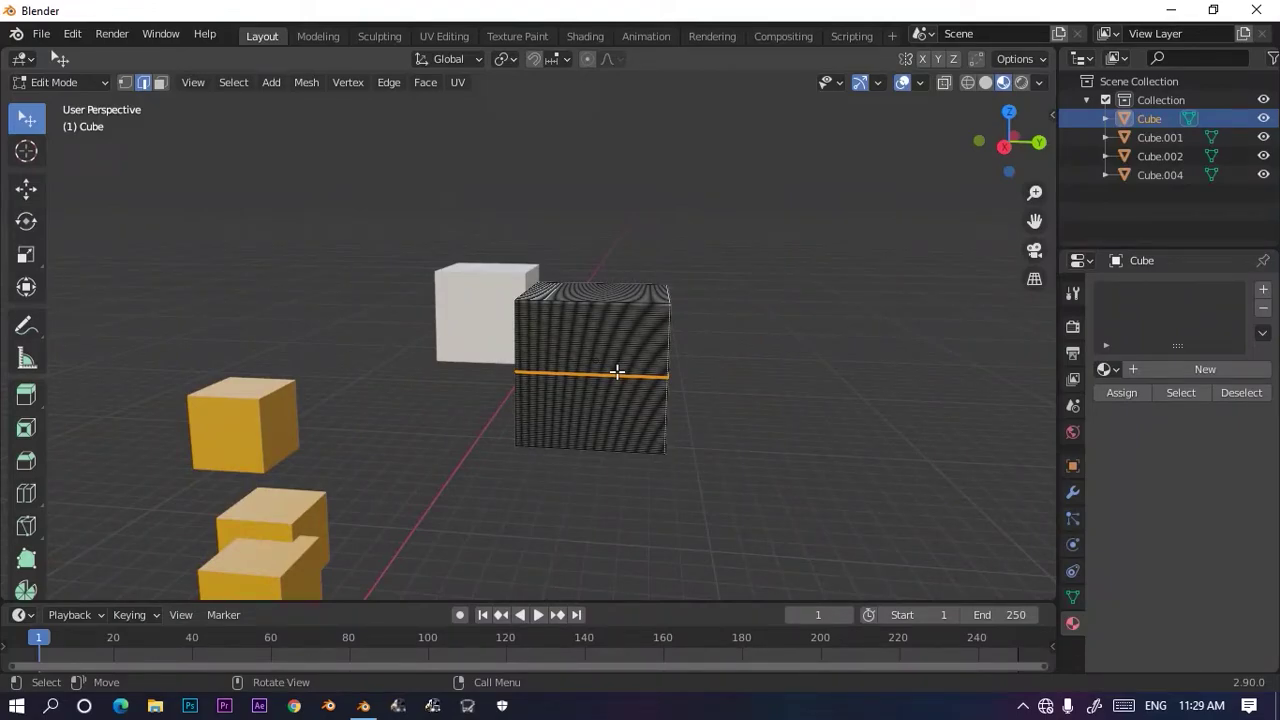
scroll(617, 371, "up", 8)
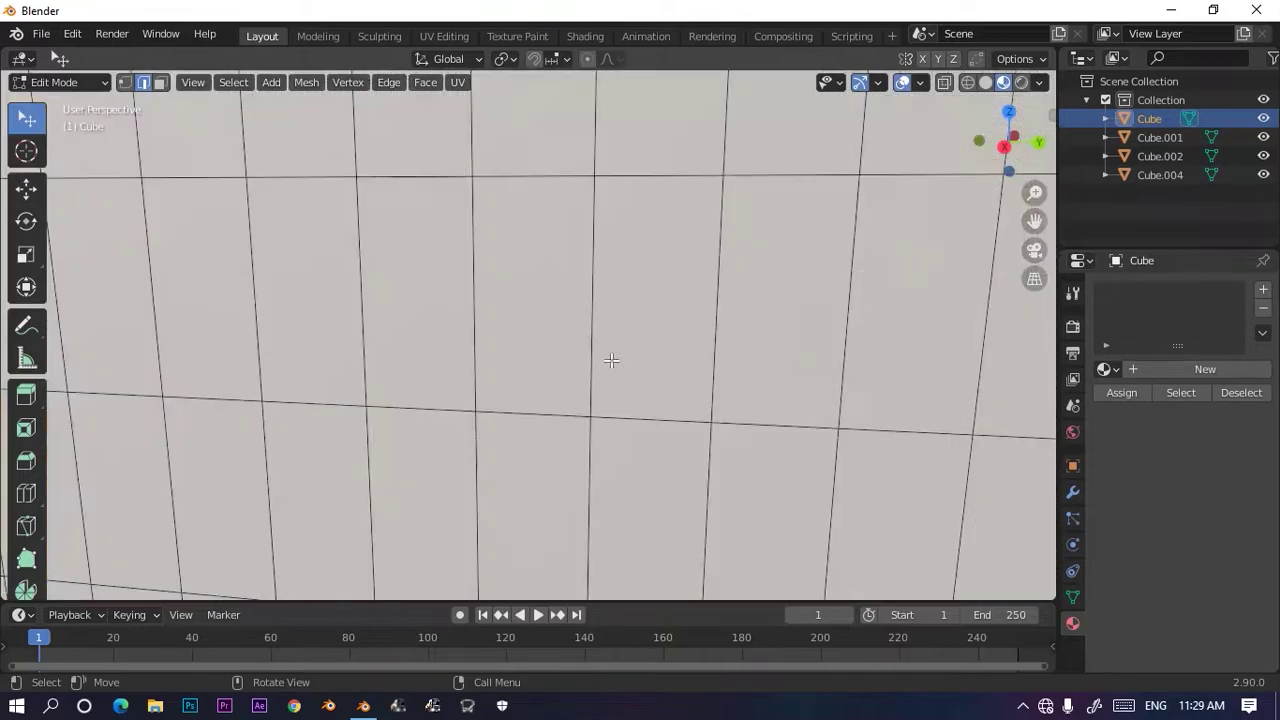
left_click(625, 358)
key("ctrl+r")
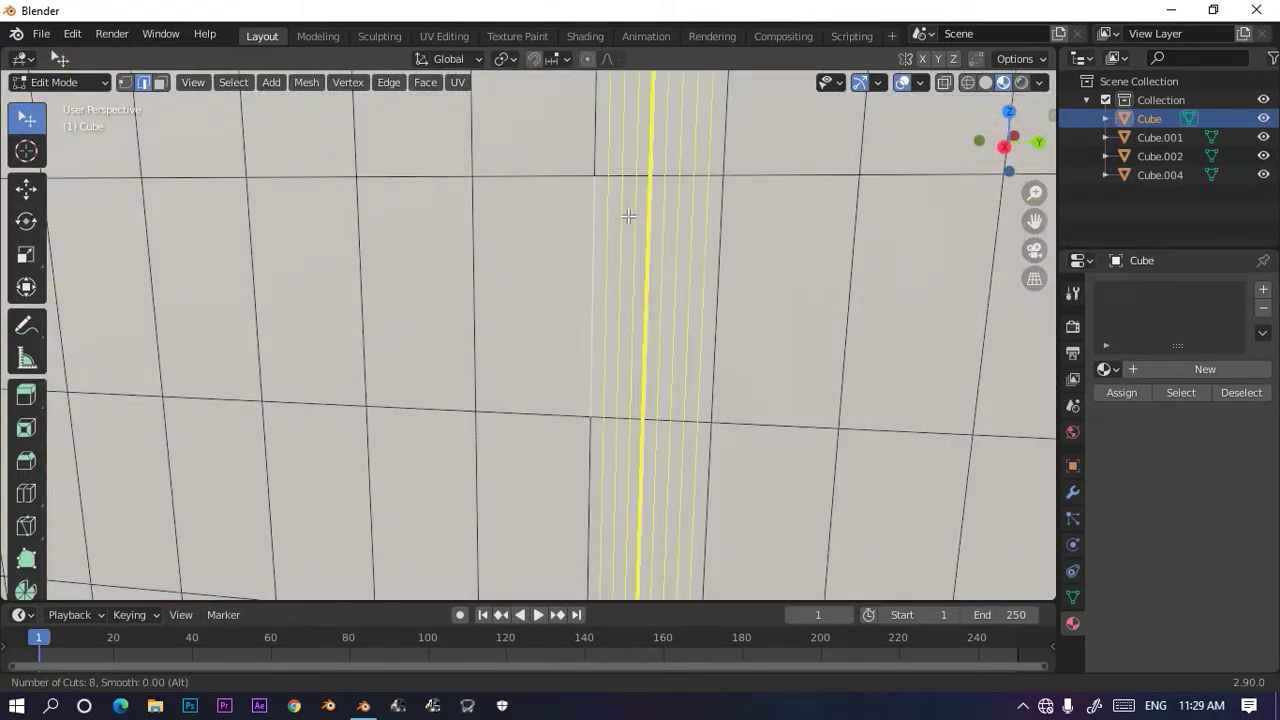
scroll(640, 229, "up", 16)
scroll(643, 232, "up", 20)
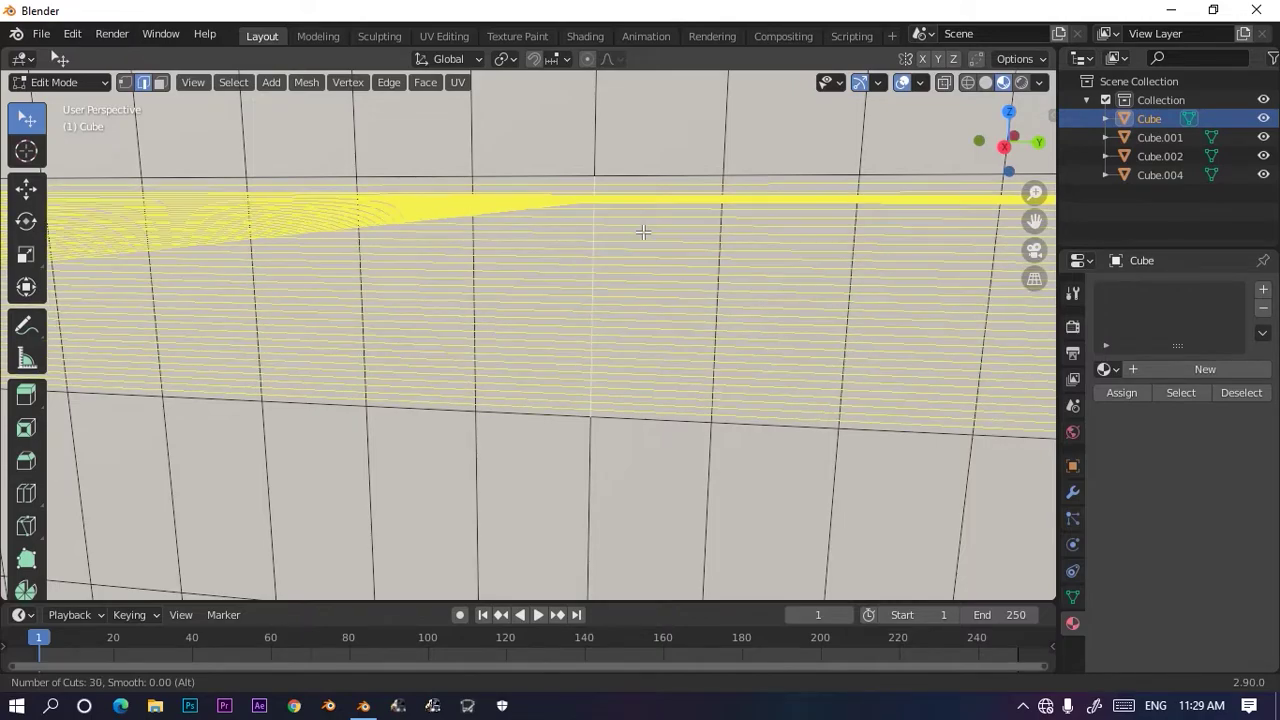
left_click(640, 228)
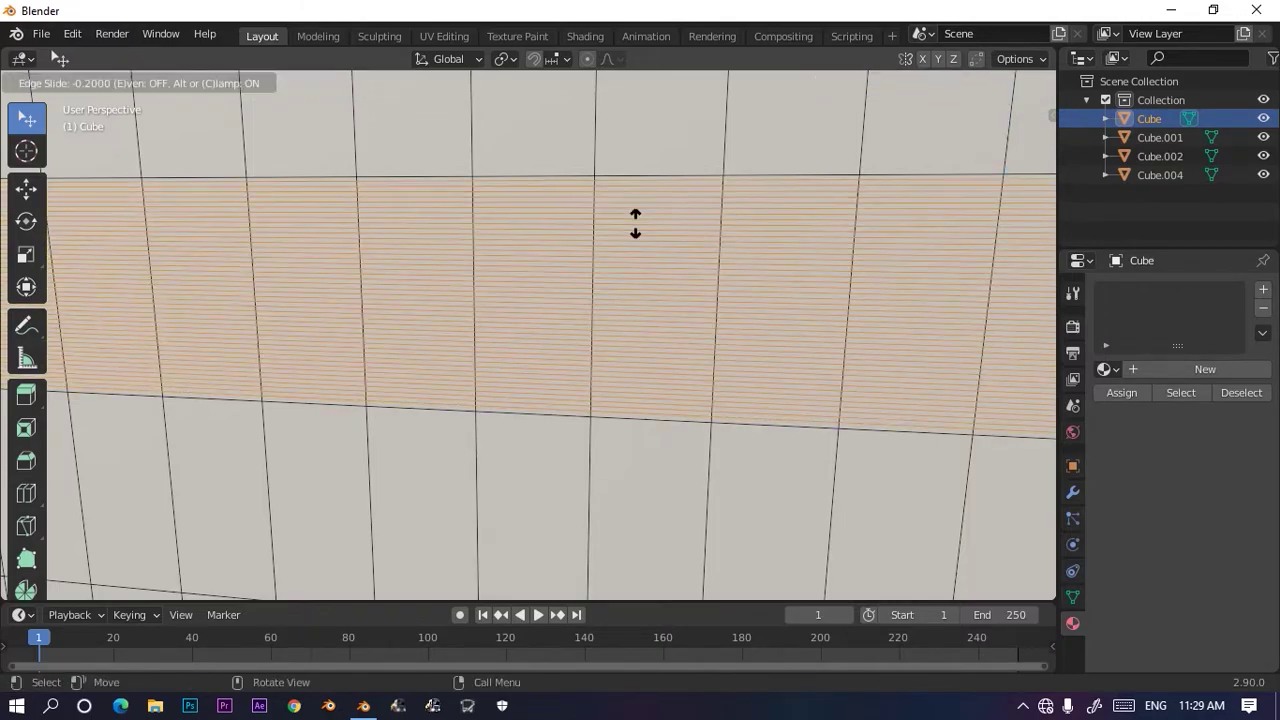
left_click(635, 224)
scroll(643, 229, "down", 8)
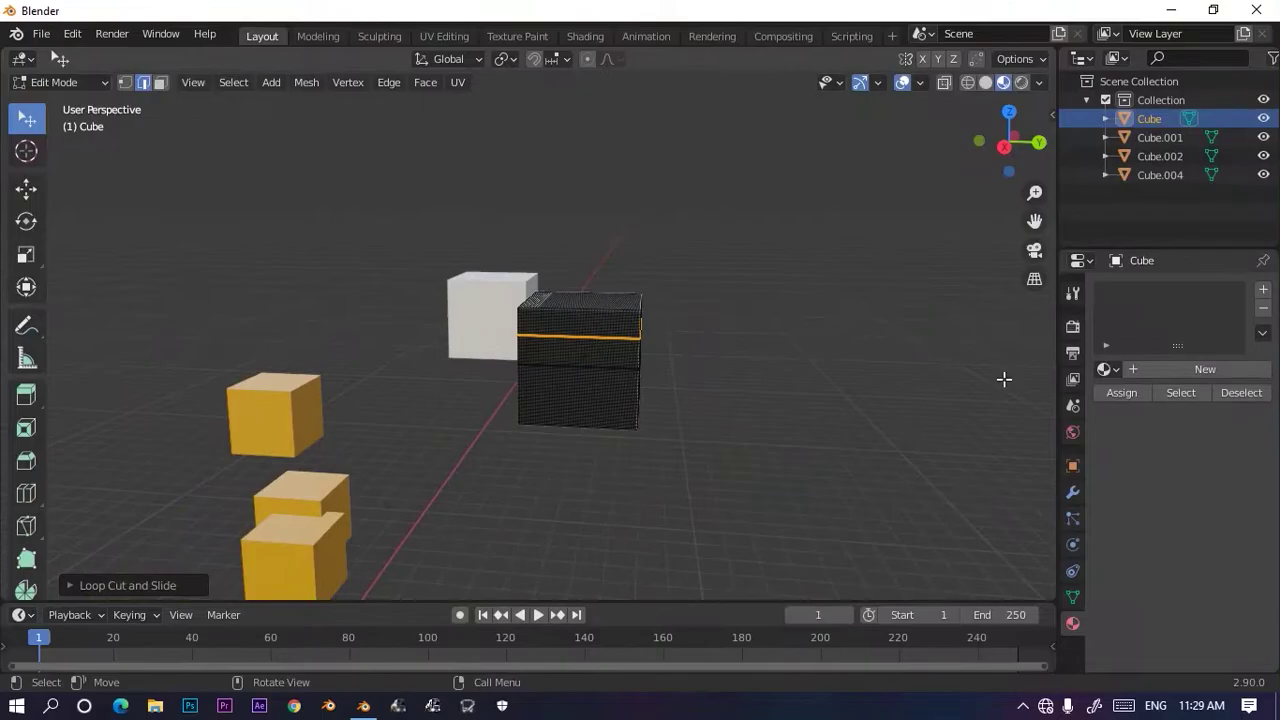
Step: Examine the dense loop bands on the cube's side faces from another angle and up close
middle_click_drag(917, 444, 776, 412)
scroll(809, 426, "up", 6)
scroll(776, 412, "down", 3)
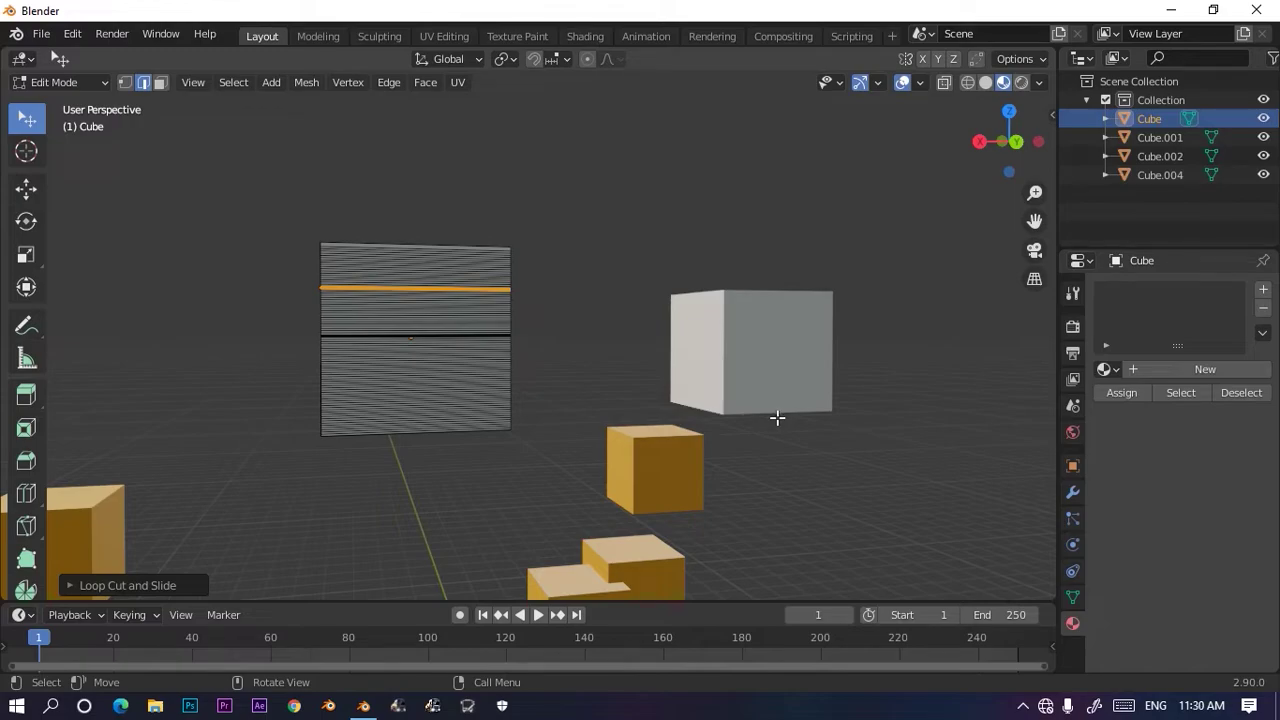
scroll(492, 379, "up", 10)
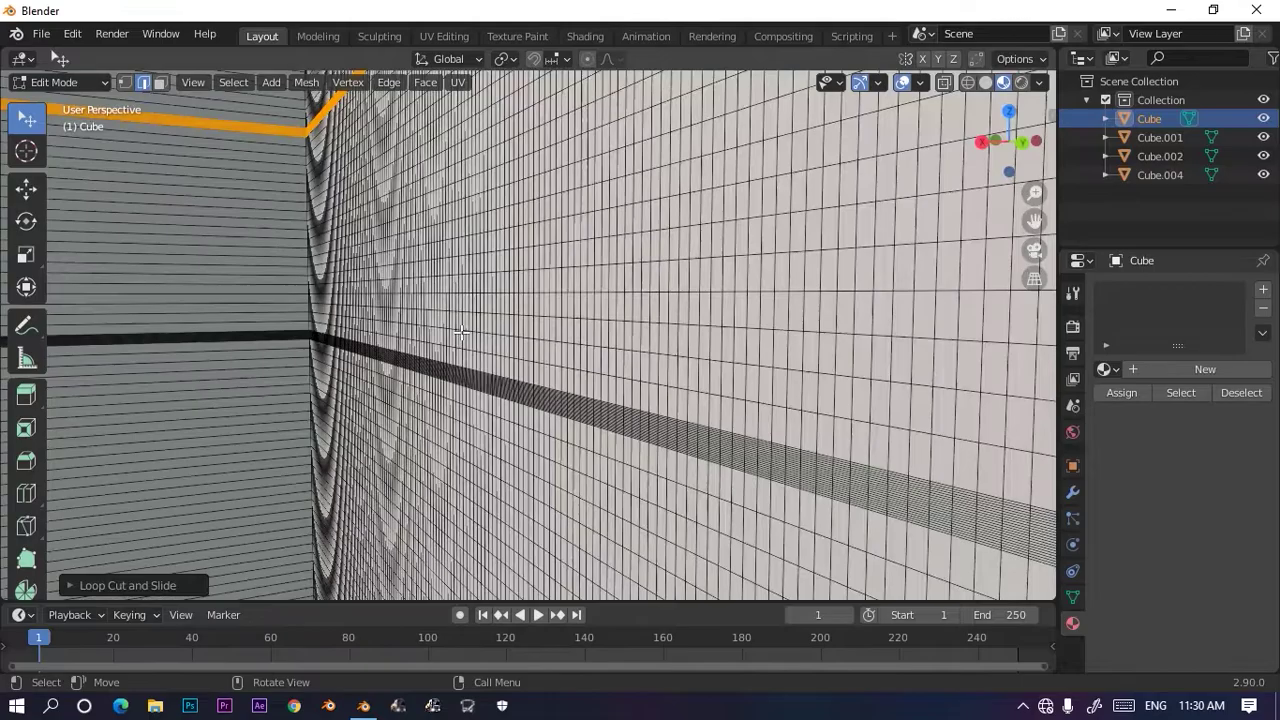
scroll(460, 333, "up", 8)
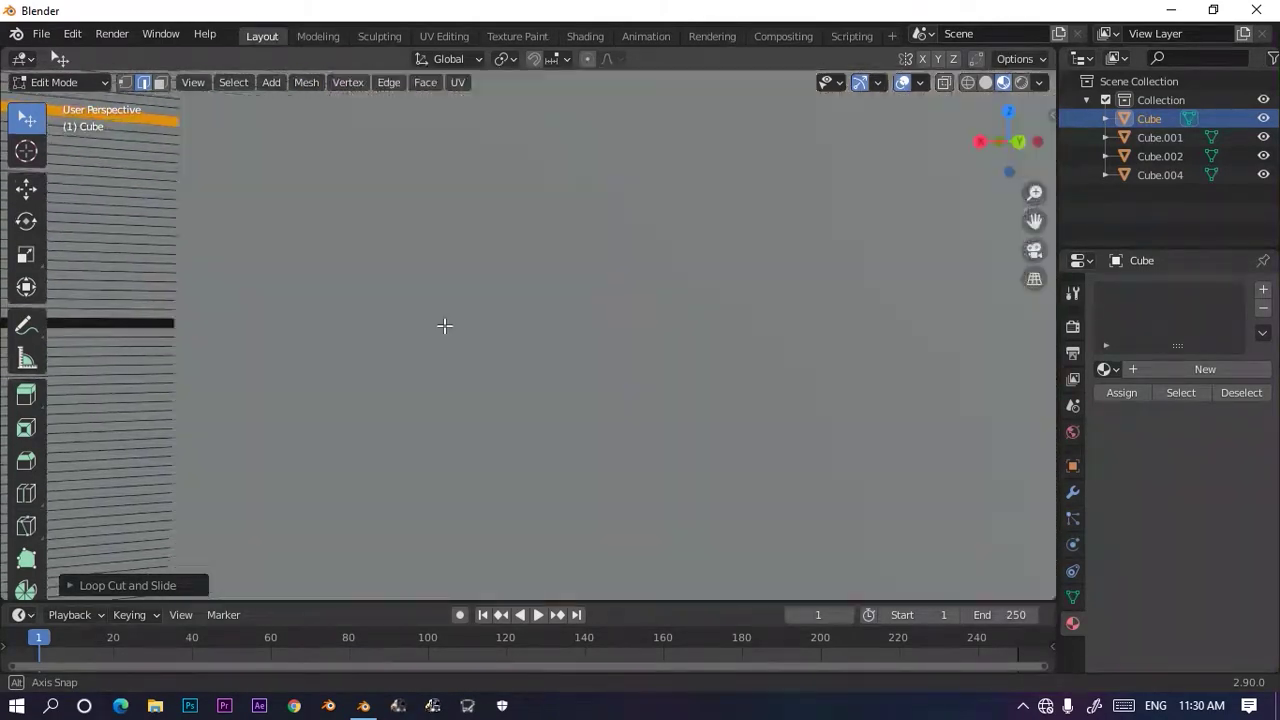
middle_click_drag(443, 329, 445, 325)
scroll(445, 325, "down", 8)
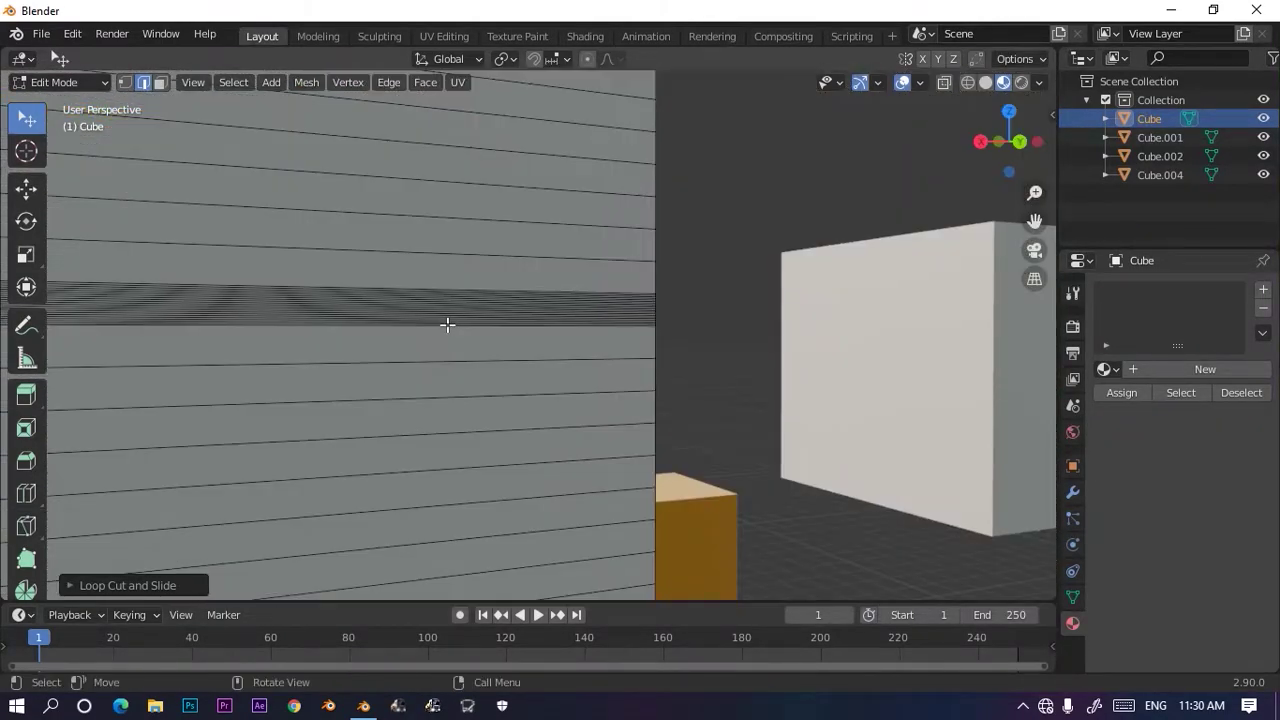
Step: Return to Object Mode and lower the densely cut cube along the global Z axis
key("Tab")
scroll(445, 318, "down", 6)
middle_click_drag(454, 309, 892, 356)
scroll(772, 366, "down", 6)
key("g")
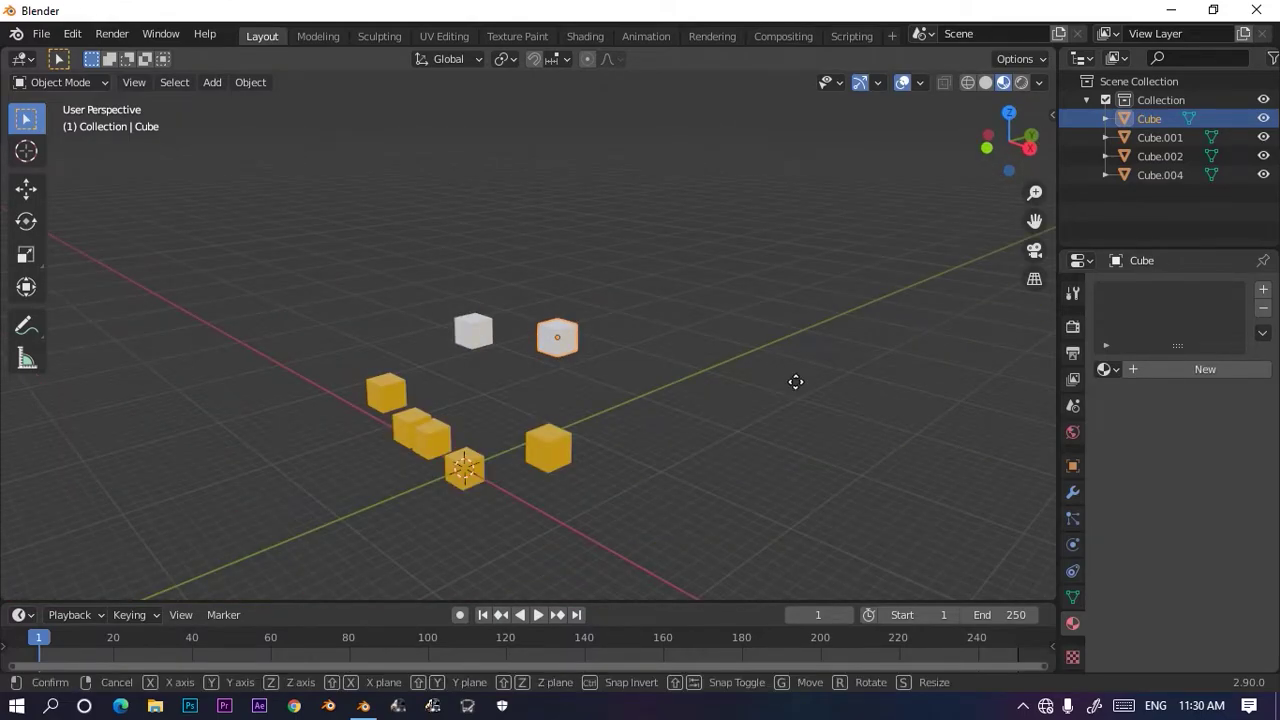
key("x")
key("z")
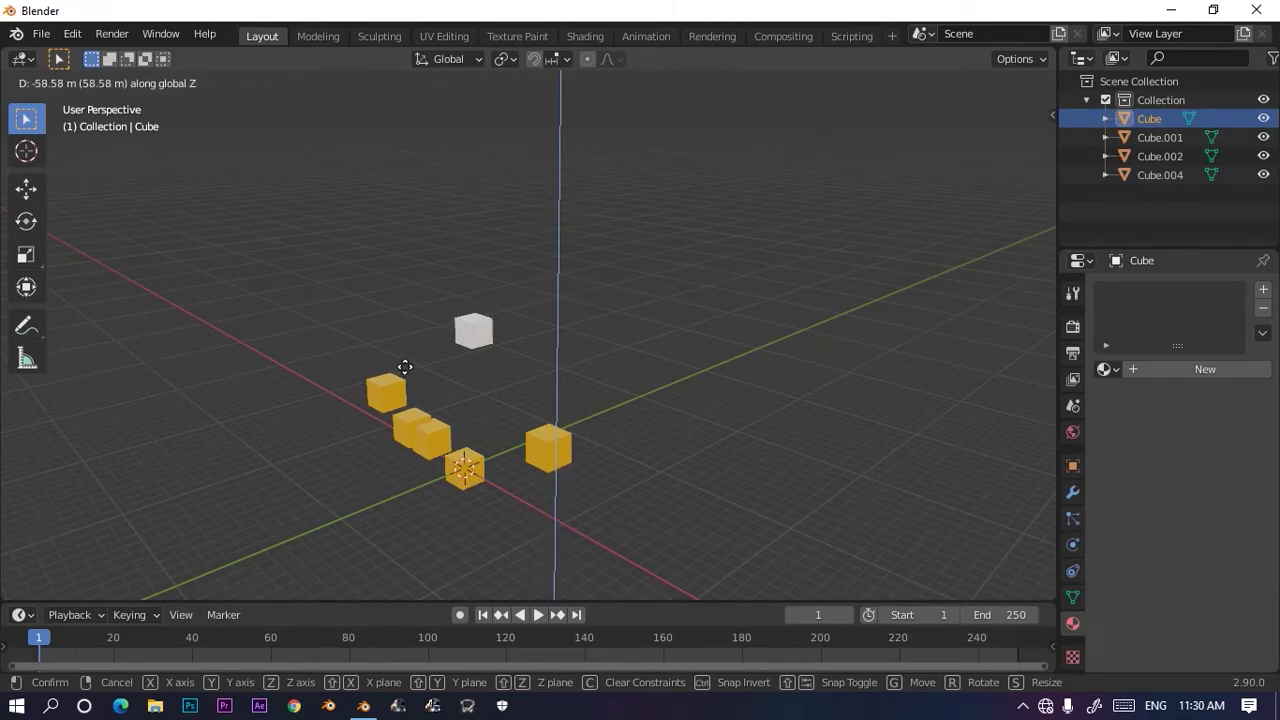
left_click(337, 400)
Step: In top orthographic view, duplicate the dense cube and place the copy partly overlapping the original on its positive Y side
scroll(868, 432, "up", 4)
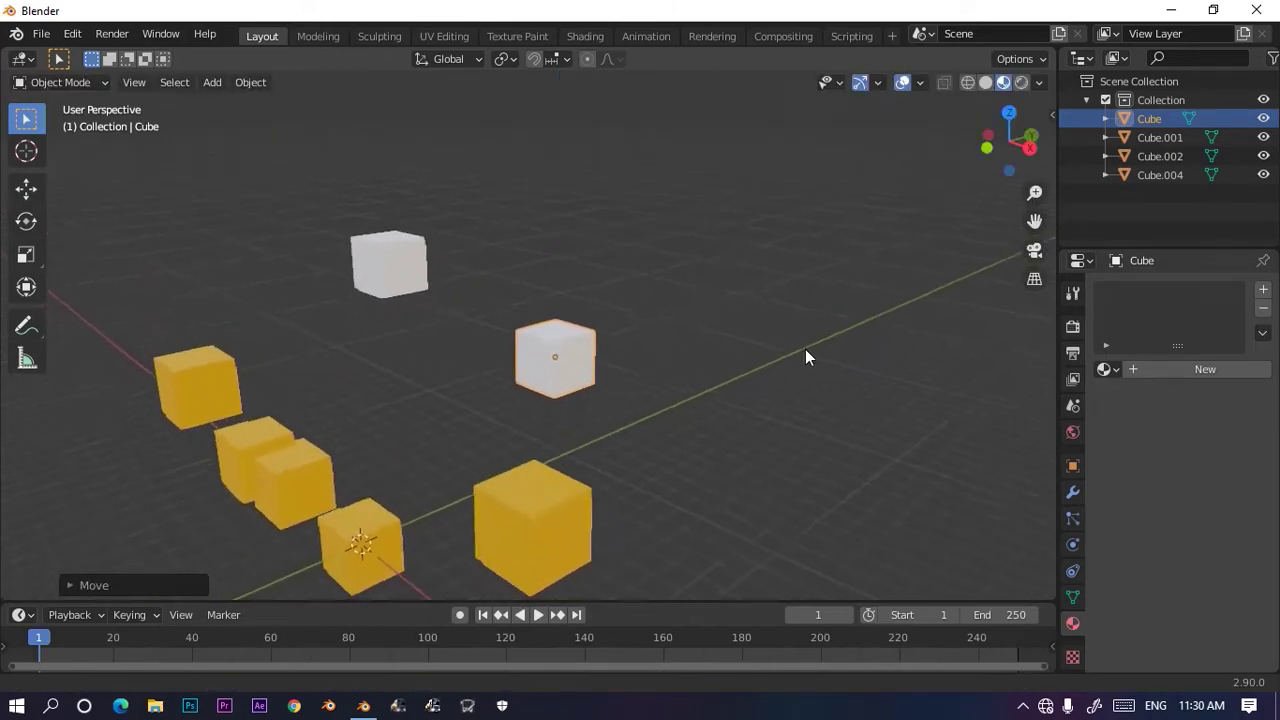
scroll(810, 362, "up", 6)
scroll(700, 395, "down", 6)
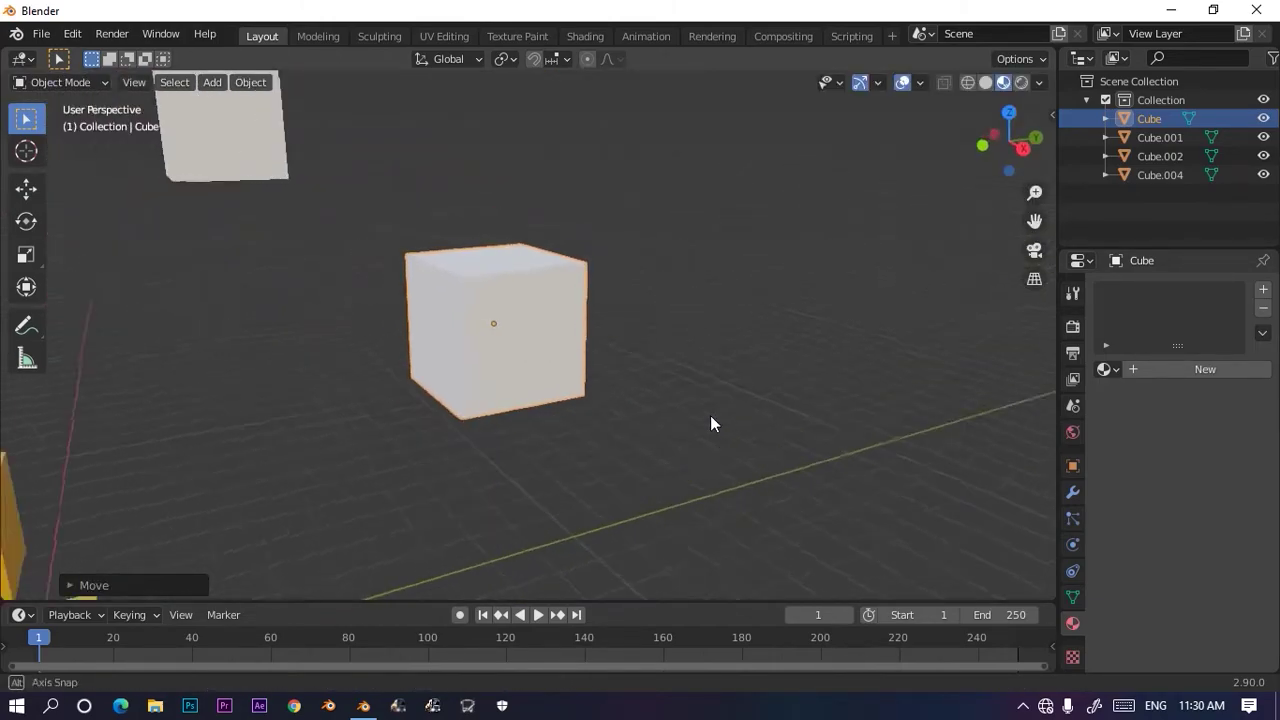
left_click(1010, 113)
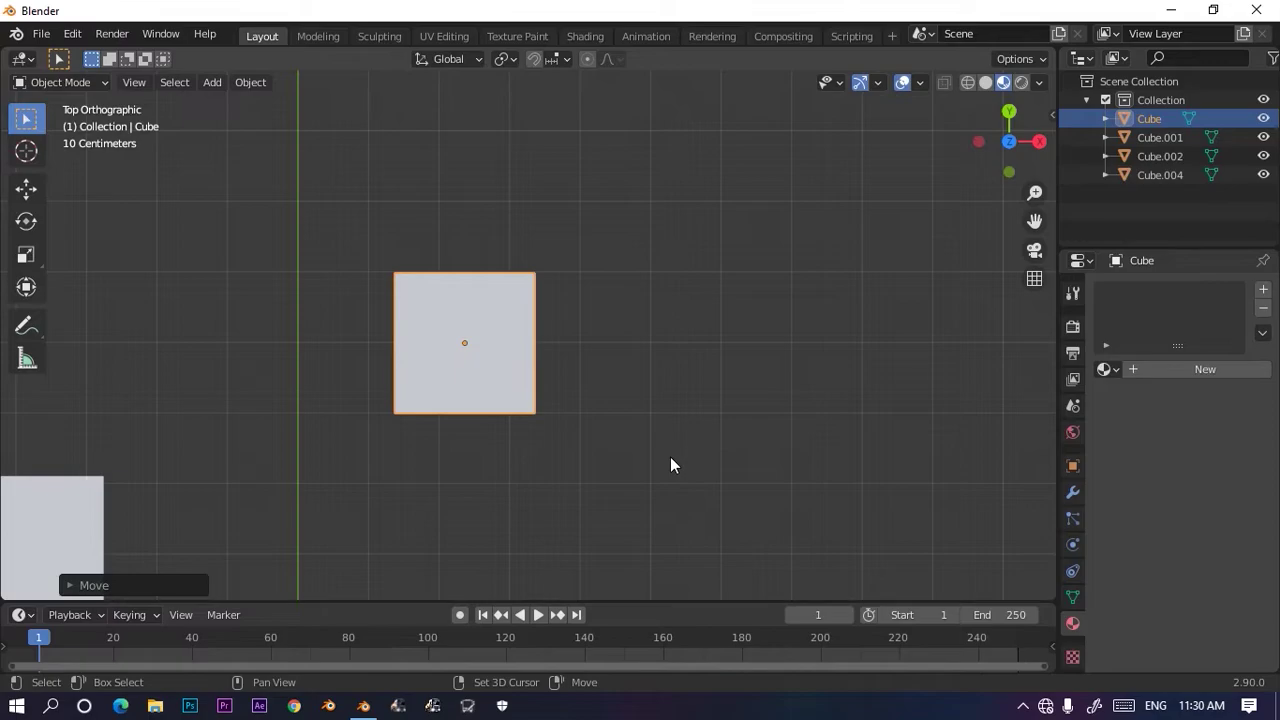
key("shift+d")
left_click(668, 277)
scroll(675, 300, "down", 5)
Step: Duplicate the dense cube about a dozen more times, scattering the copies on the positive X side of the Y axis
key("shift+d")
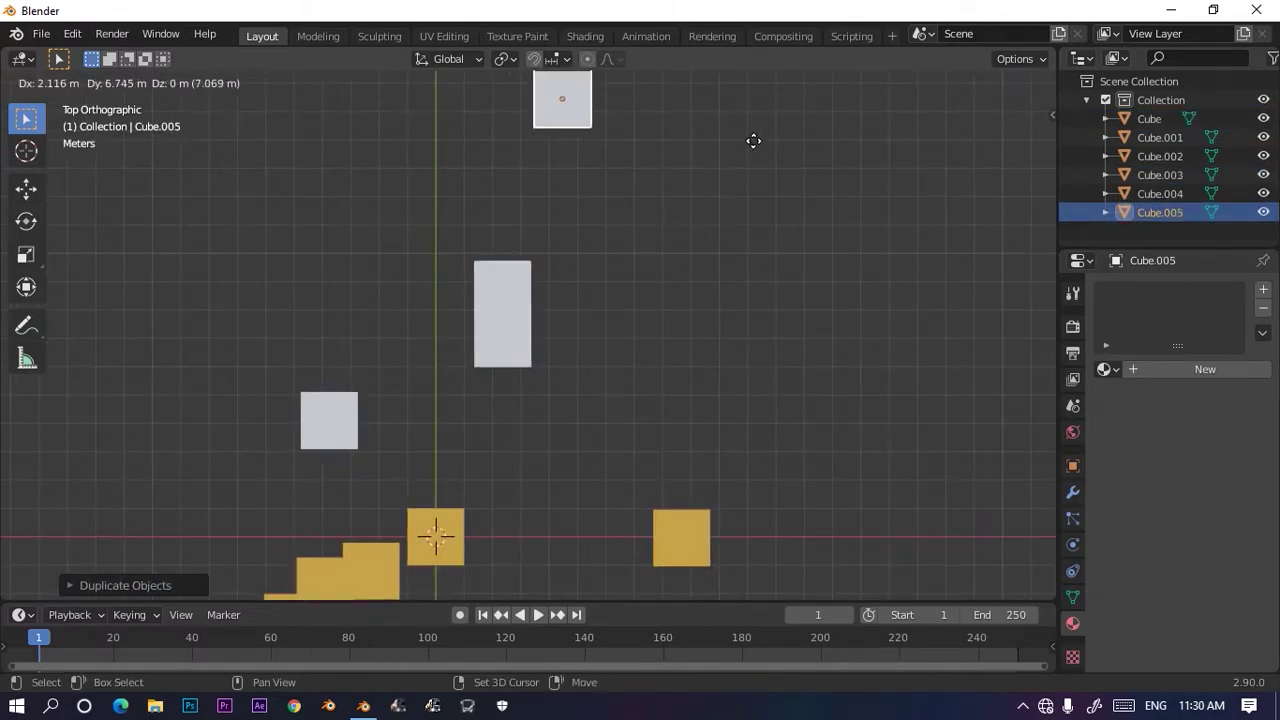
left_click(777, 182)
key("shift+d")
left_click(968, 366)
key("shift+d")
left_click(692, 370)
key("shift+d")
left_click(628, 263)
key("shift+d")
left_click(877, 289)
key("shift+d")
left_click(737, 293)
key("shift+d")
left_click(826, 380)
key("shift+d")
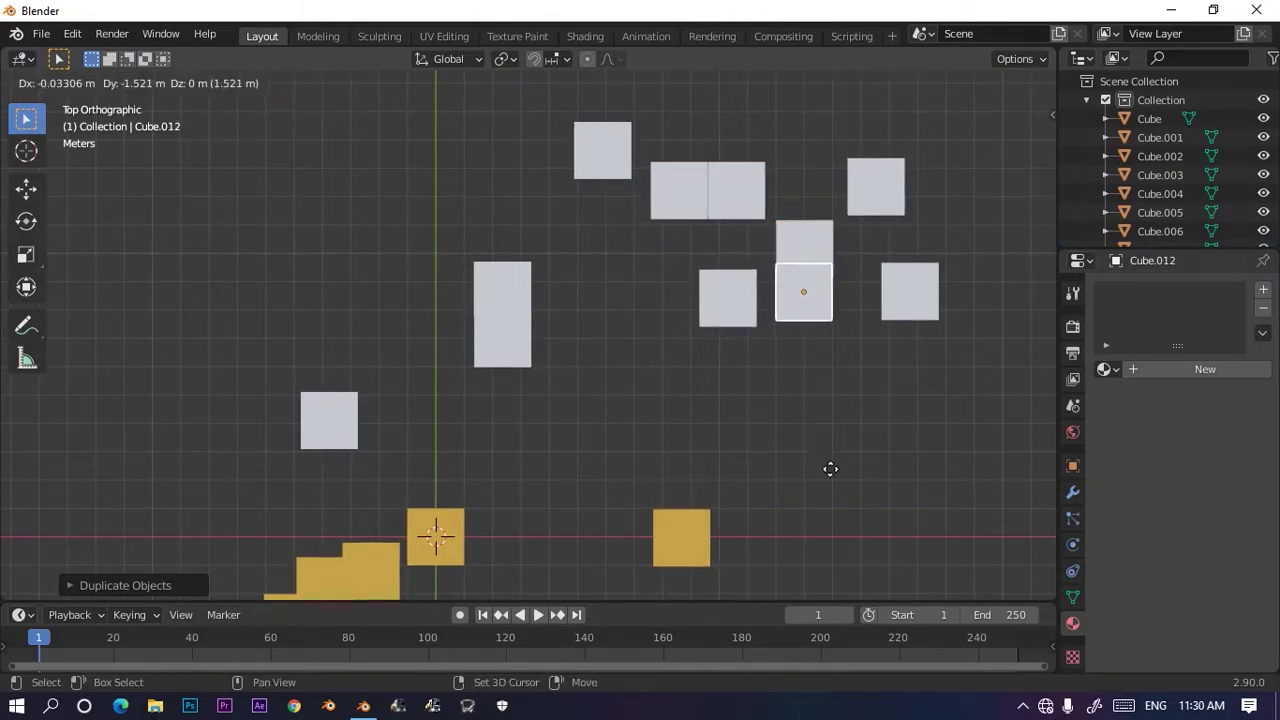
left_click(800, 491)
key("shift+d")
left_click(600, 451)
key("shift+d")
left_click(588, 449)
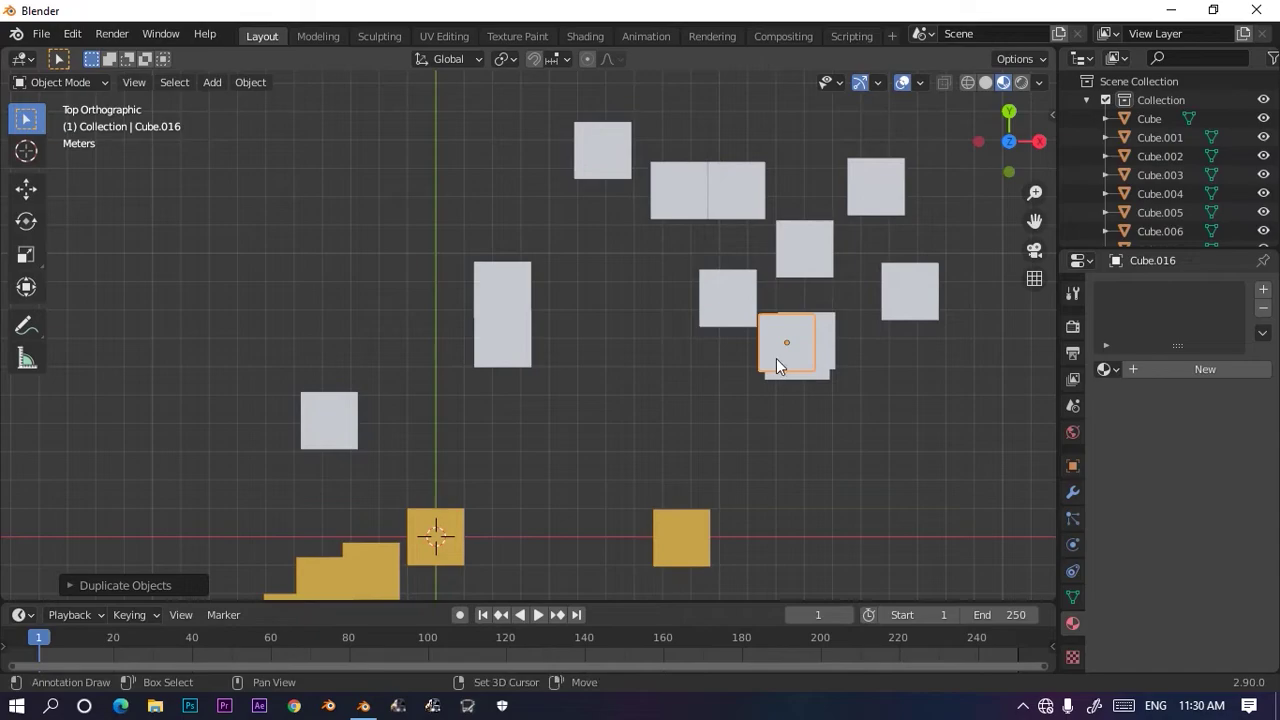
Step: Place six more duplicates of the dense cube around the Y axis, on both its negative and positive X sides
key("shift+d")
left_click(666, 322)
key("shift+d")
left_click(492, 246)
key("shift+d")
left_click(284, 337)
key("shift+d")
left_click(190, 215)
key("shift+d")
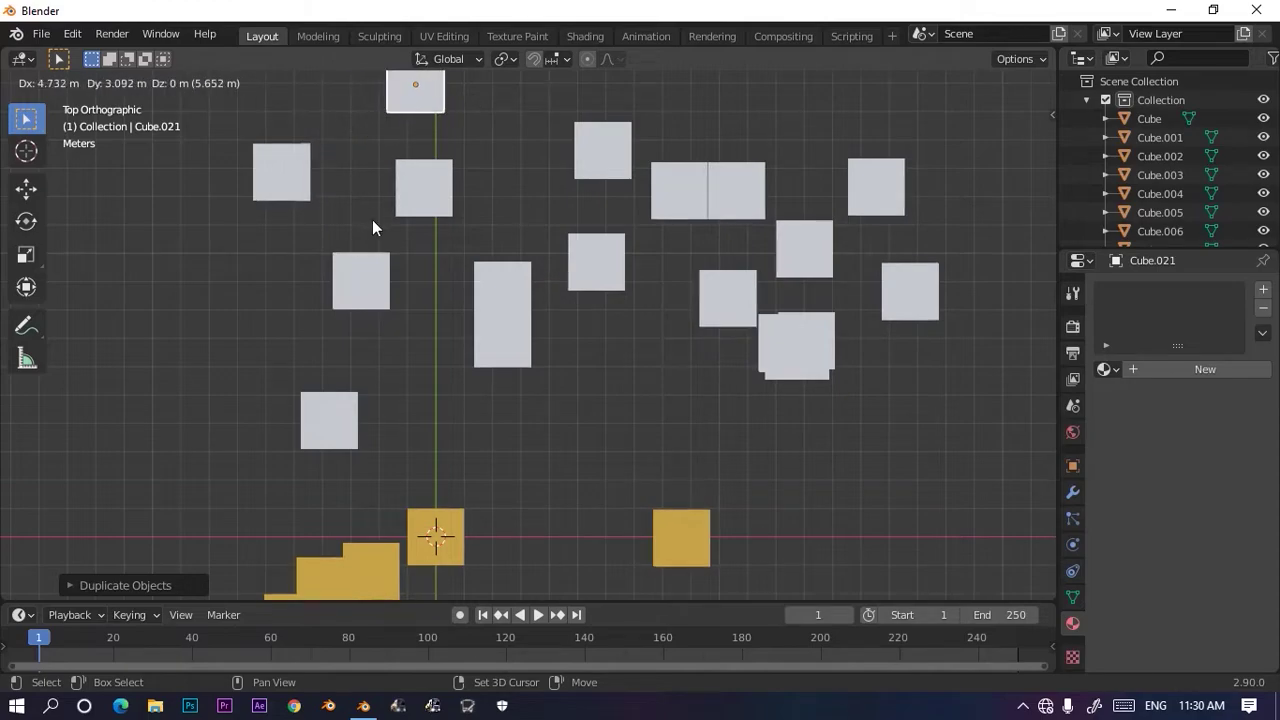
left_click(374, 213)
scroll(534, 357, "down", 5)
key("shift+d")
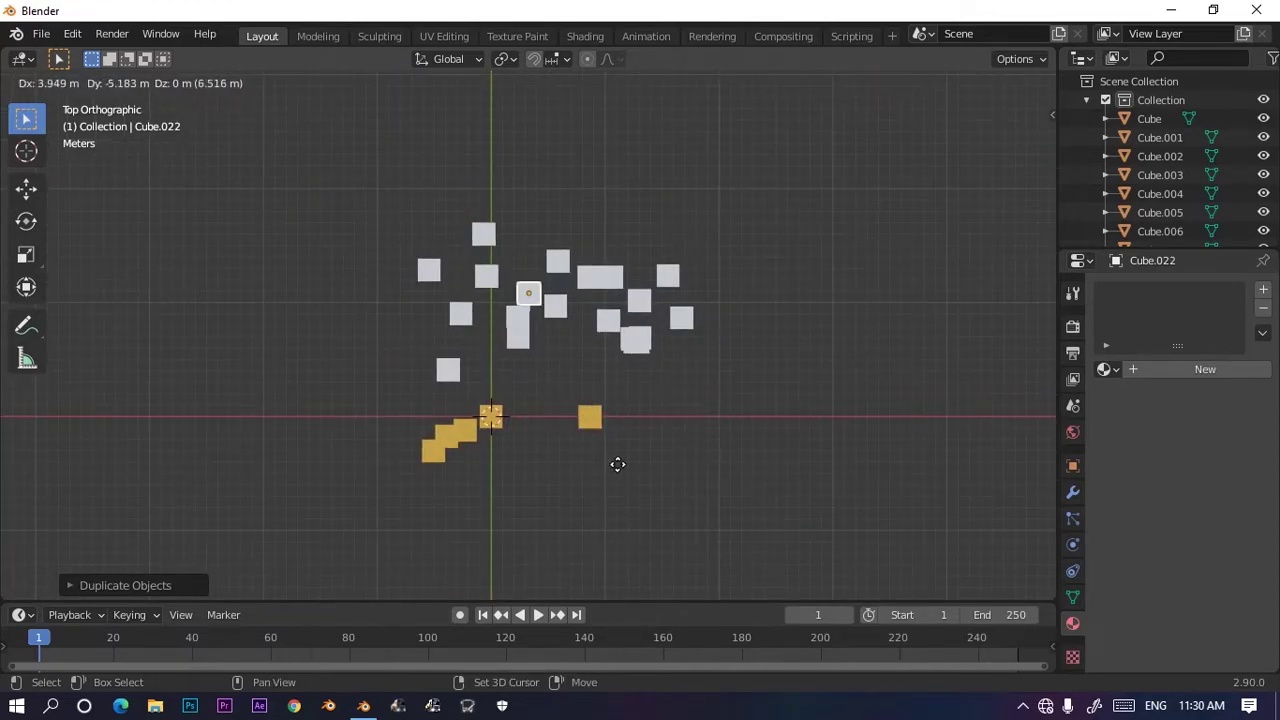
left_click(613, 461)
Step: Select all cubes, look at their combined edge density in Edit Mode, and return to Object Mode
key("Tab")
key("Tab")
key("a")
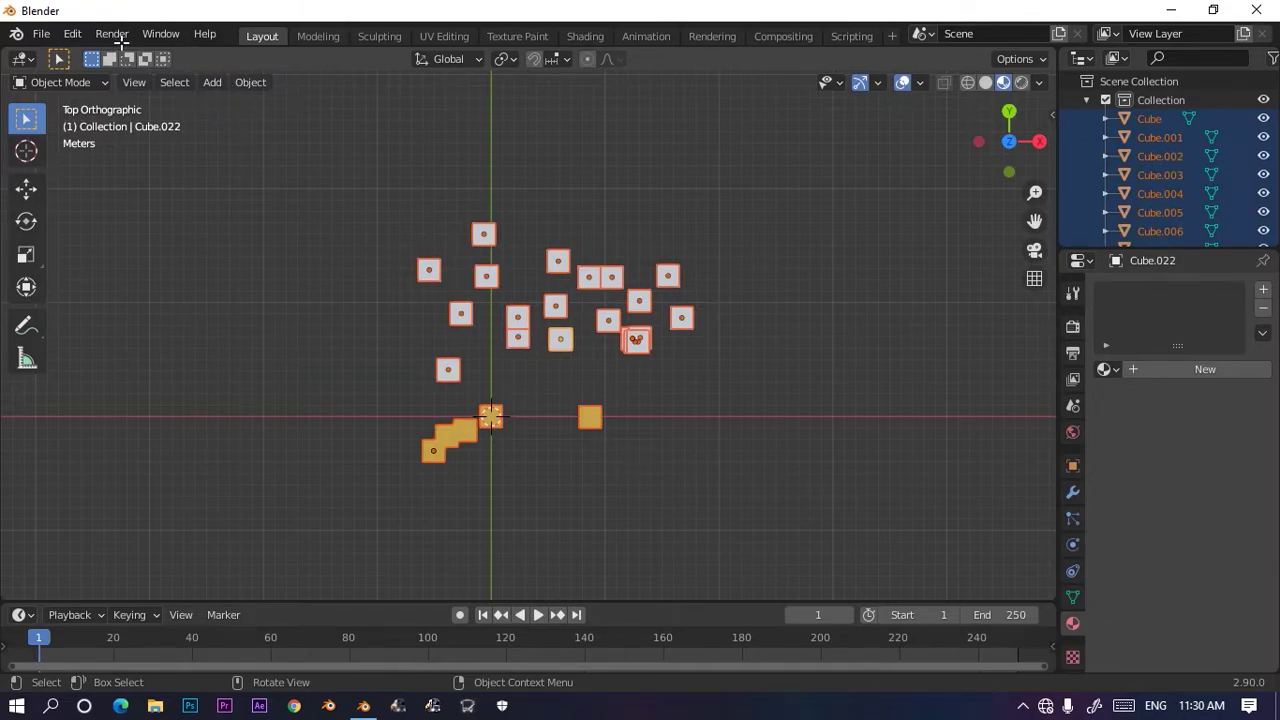
key("Tab")
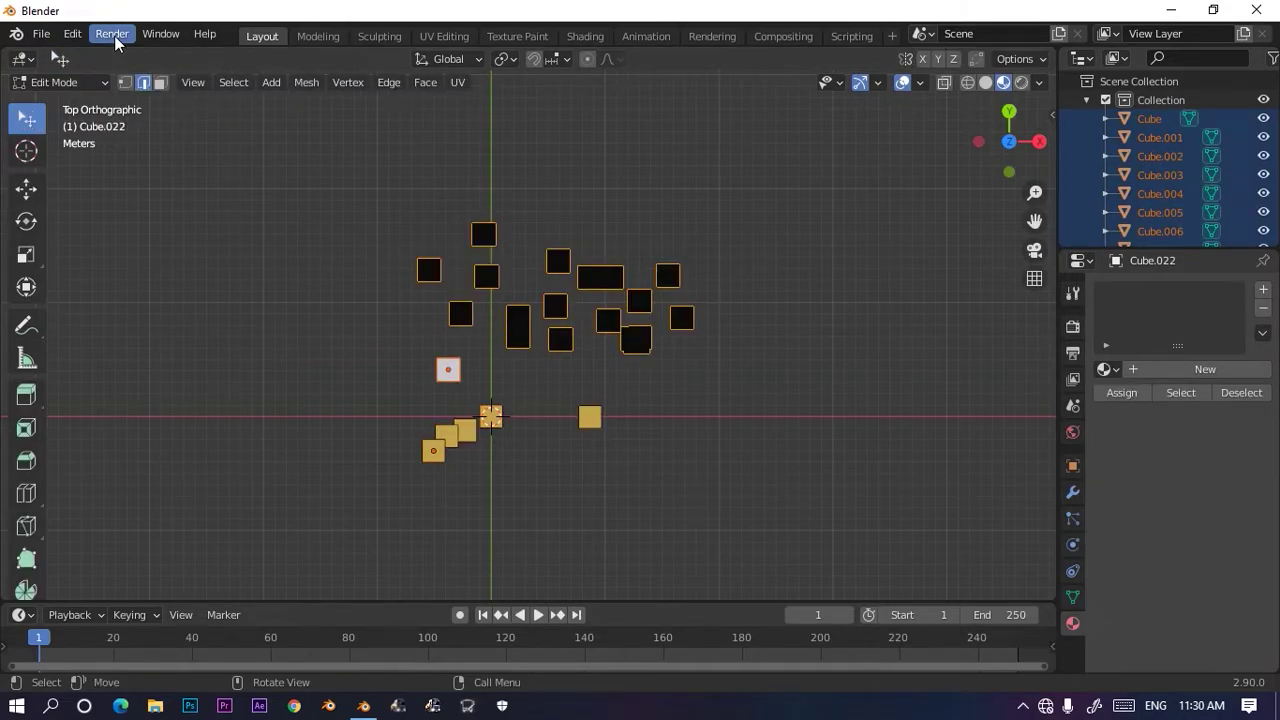
scroll(563, 395, "up", 10)
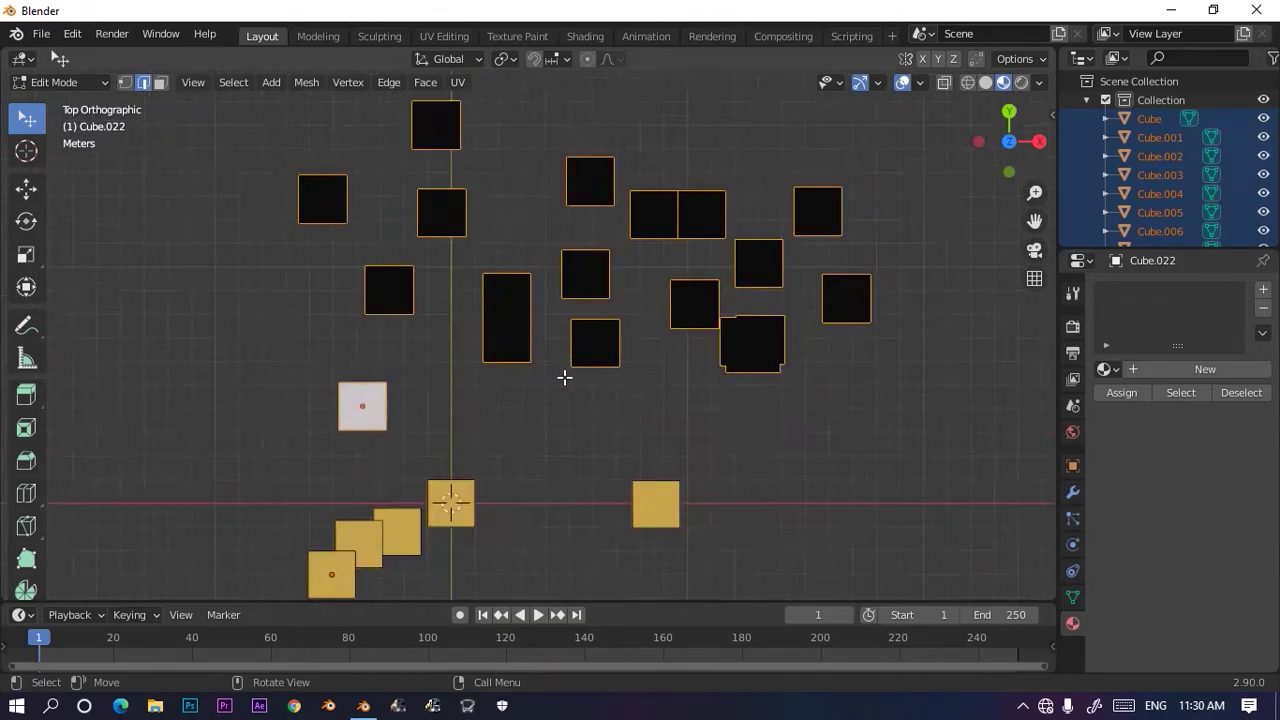
scroll(564, 387, "up", 1)
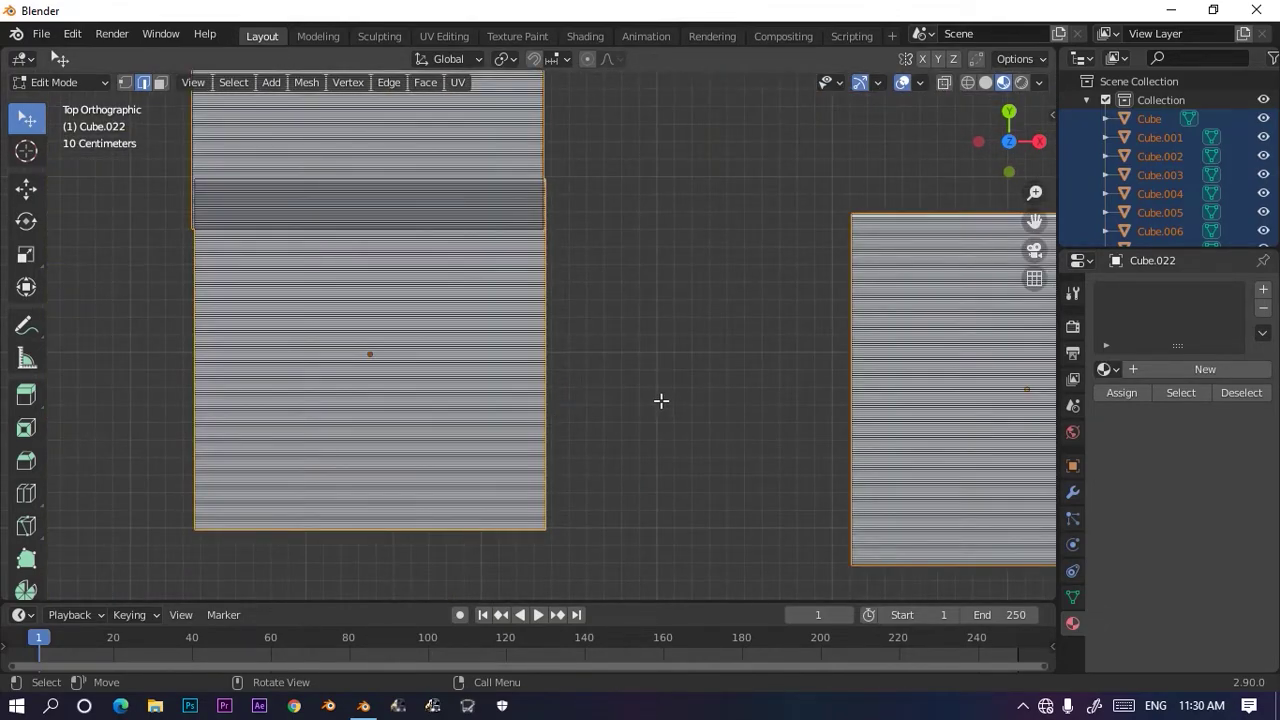
key("Tab")
scroll(489, 304, "down", 10)
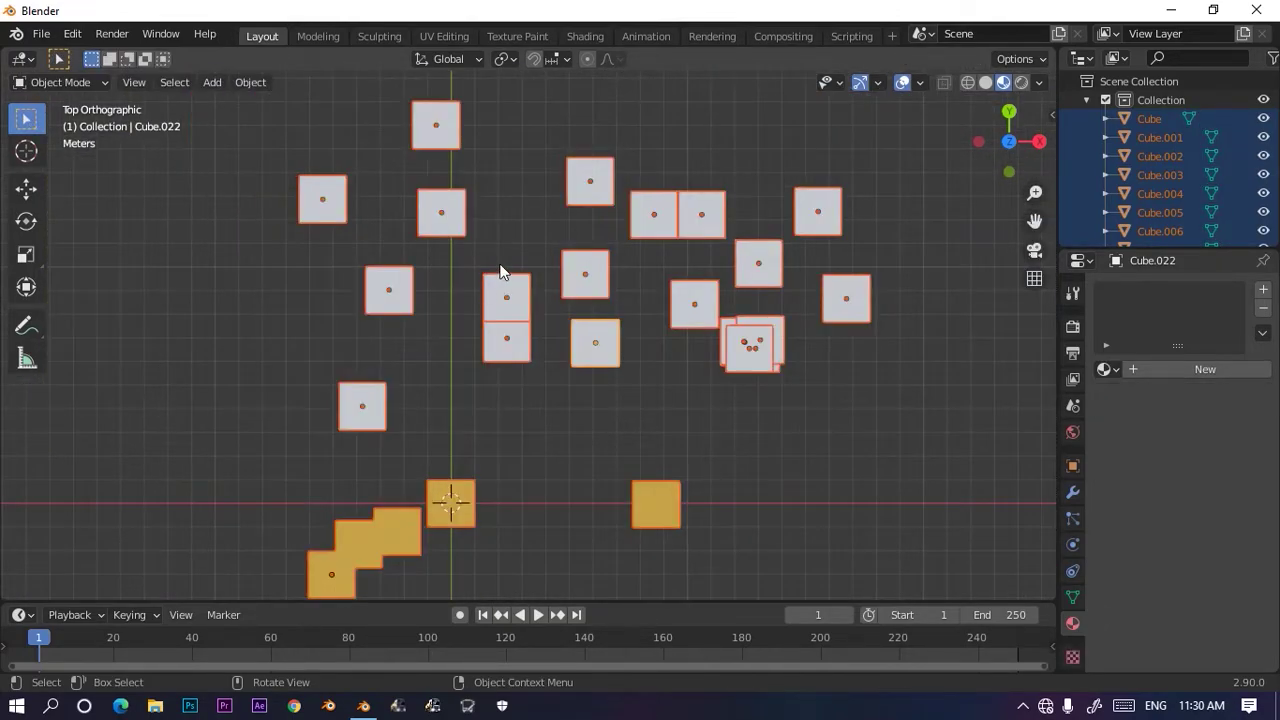
Step: Select only the most recent cube copy, enter Edit Mode and frame its top face
scroll(492, 268, "up", 9)
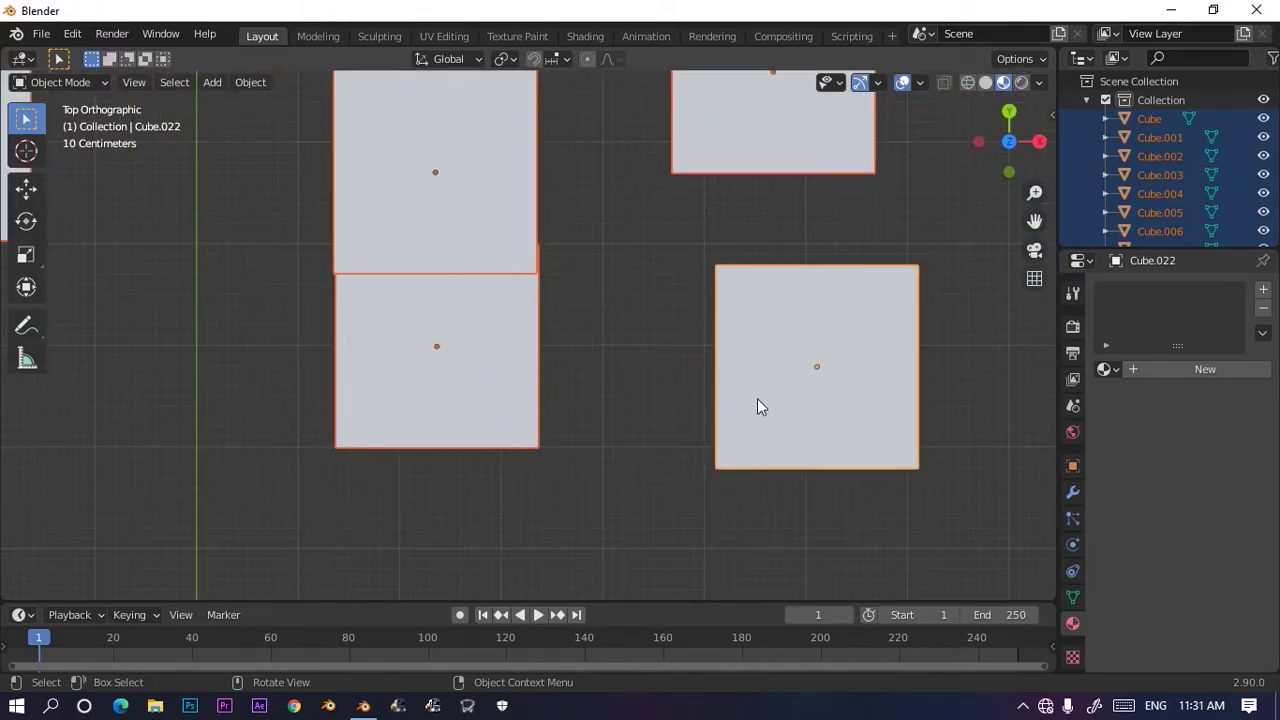
left_click(758, 400)
key("Tab")
key("KP_Decimal")
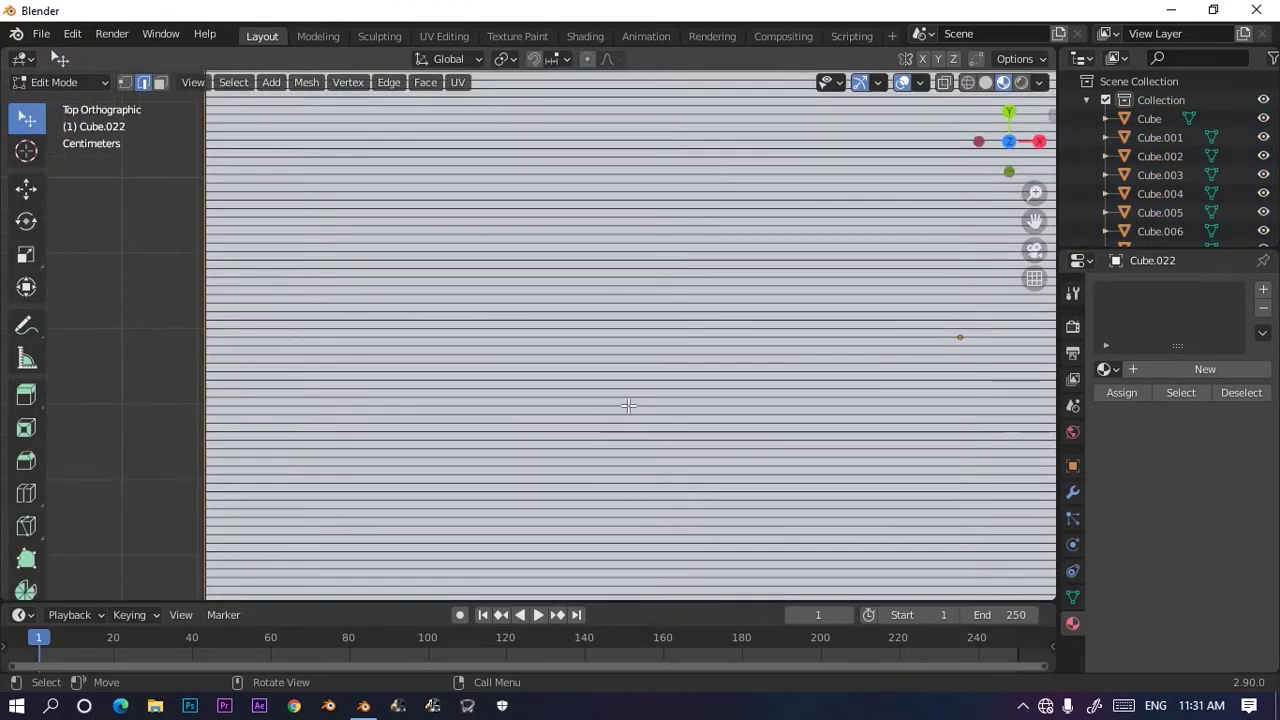
scroll(628, 406, "up", 3)
scroll(640, 400, "down", 7)
scroll(546, 351, "down", 4)
Step: Add 186 loop cuts across the selected copy, running vertically in top view, and leave them centred without sliding
key("ctrl+r")
scroll(585, 373, "up", 10)
scroll(585, 373, "up", 20)
scroll(577, 374, "up", 20)
scroll(573, 373, "up", 20)
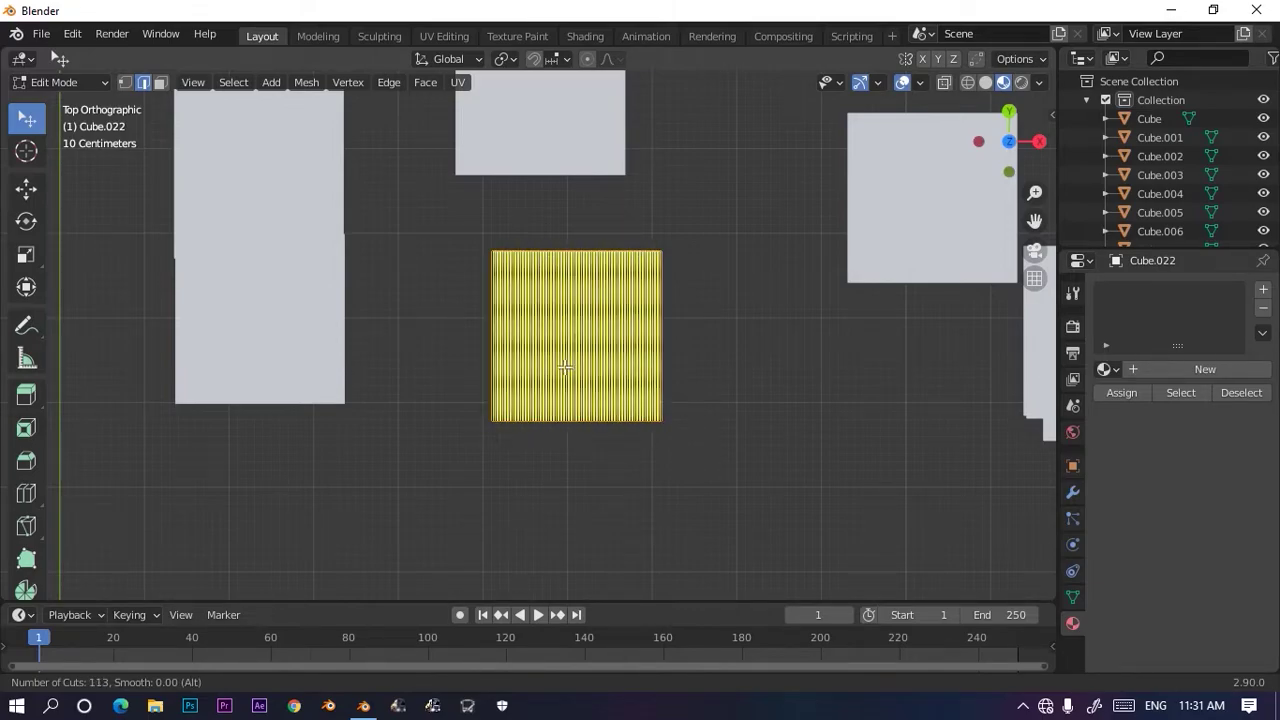
scroll(563, 366, "up", 20)
scroll(561, 365, "up", 20)
scroll(561, 364, "up", 10)
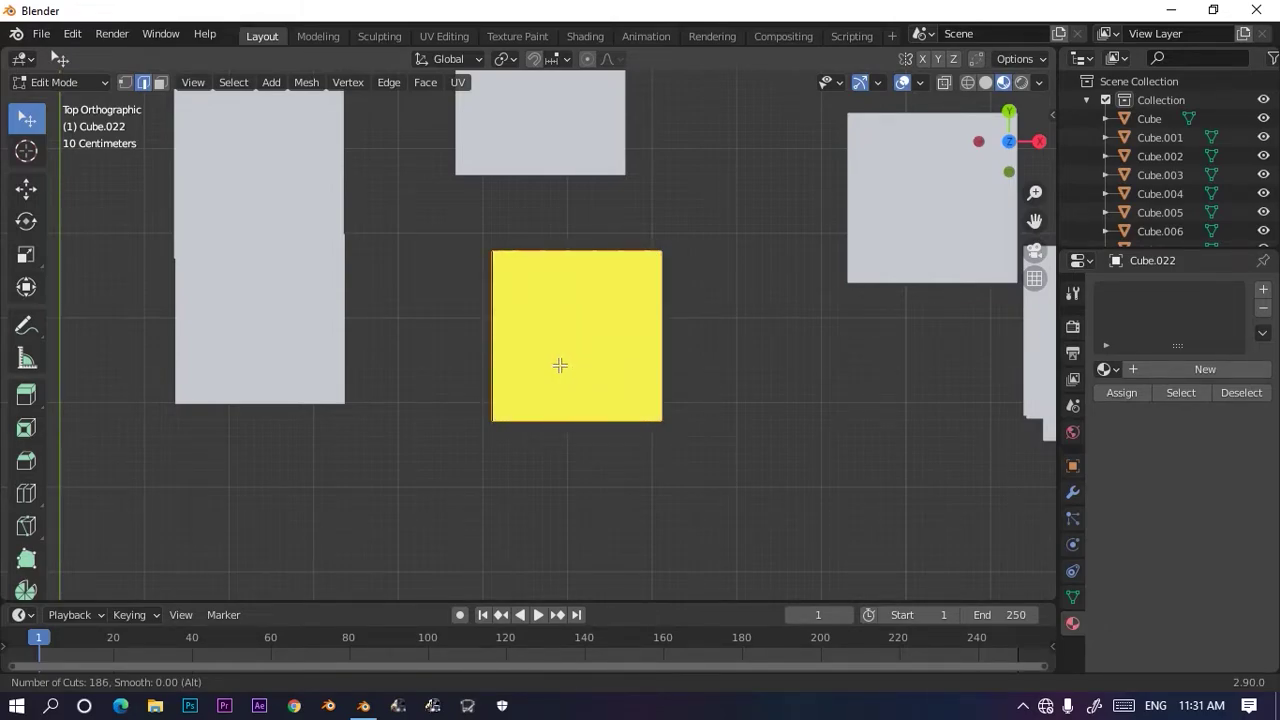
left_click(151, 549)
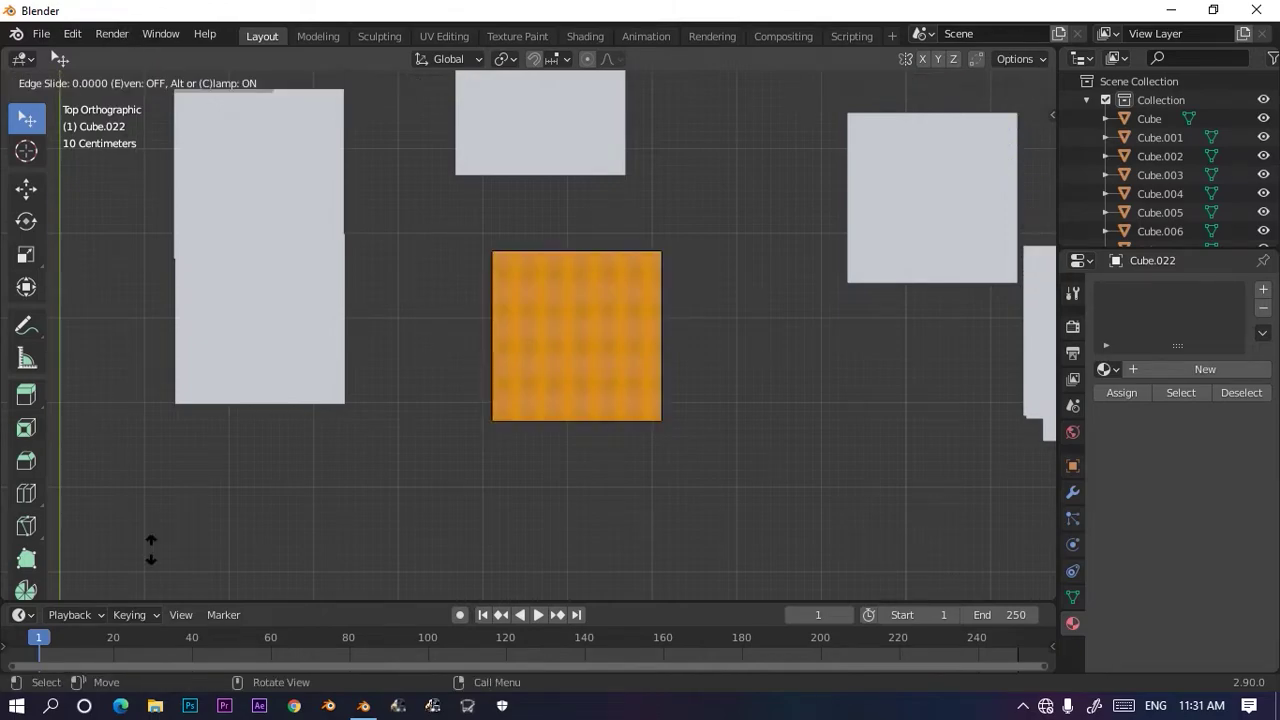
left_click(447, 433)
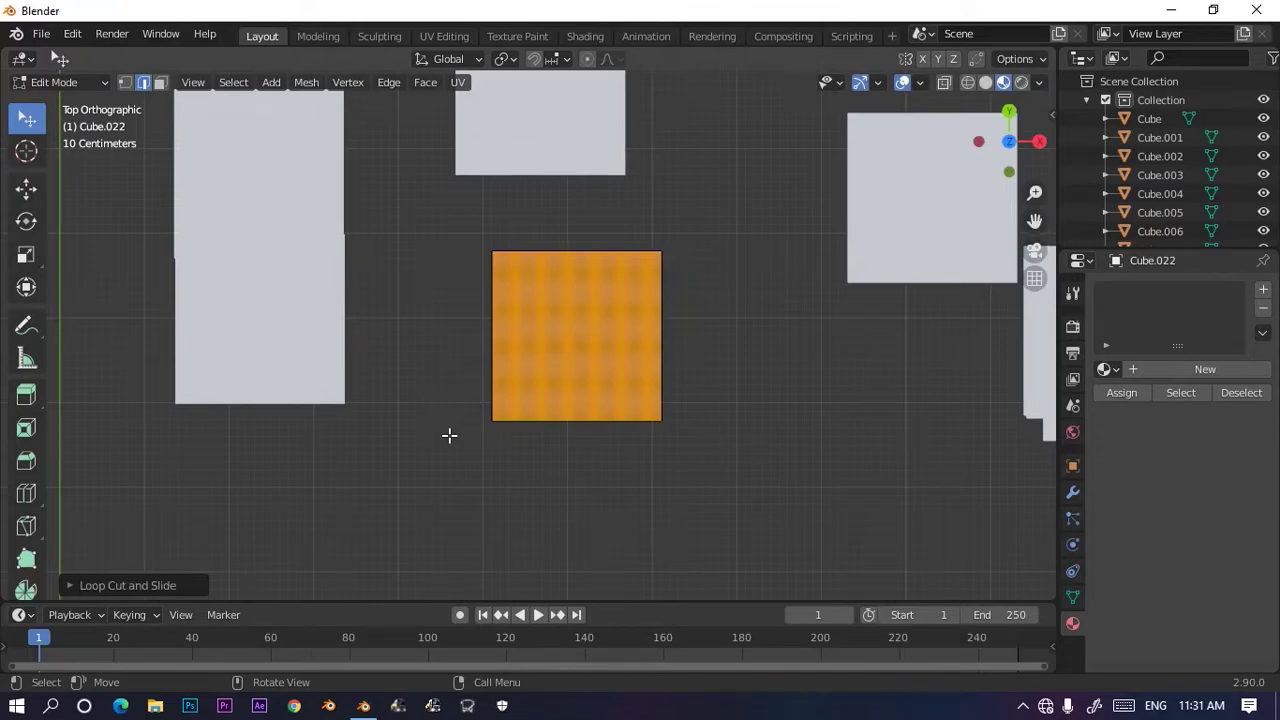
Step: Compare the copy's dense grid in Object and Edit Mode, then view all the cubes in perspective from Object Mode
key("Tab")
scroll(589, 410, "up", 10)
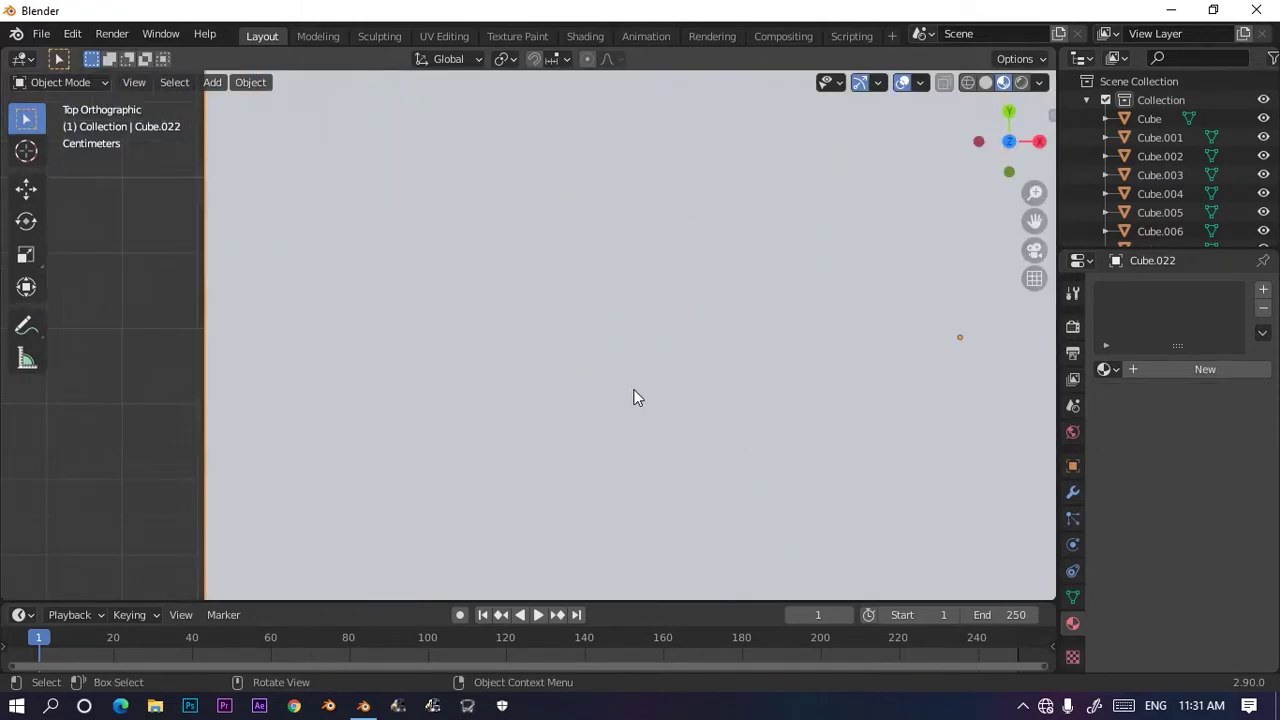
key("Tab")
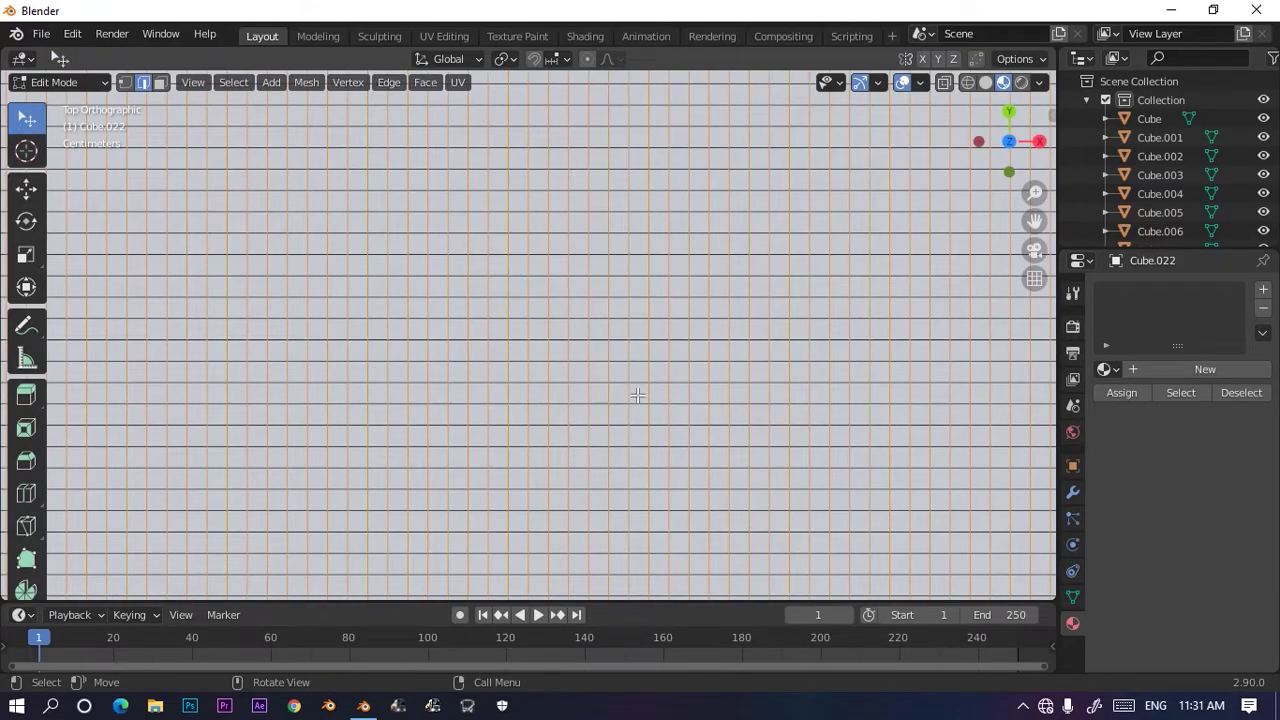
scroll(637, 396, "down", 3)
key("Tab")
scroll(630, 400, "down", 4)
middle_click_drag(641, 447, 542, 384)
scroll(542, 384, "down", 6)
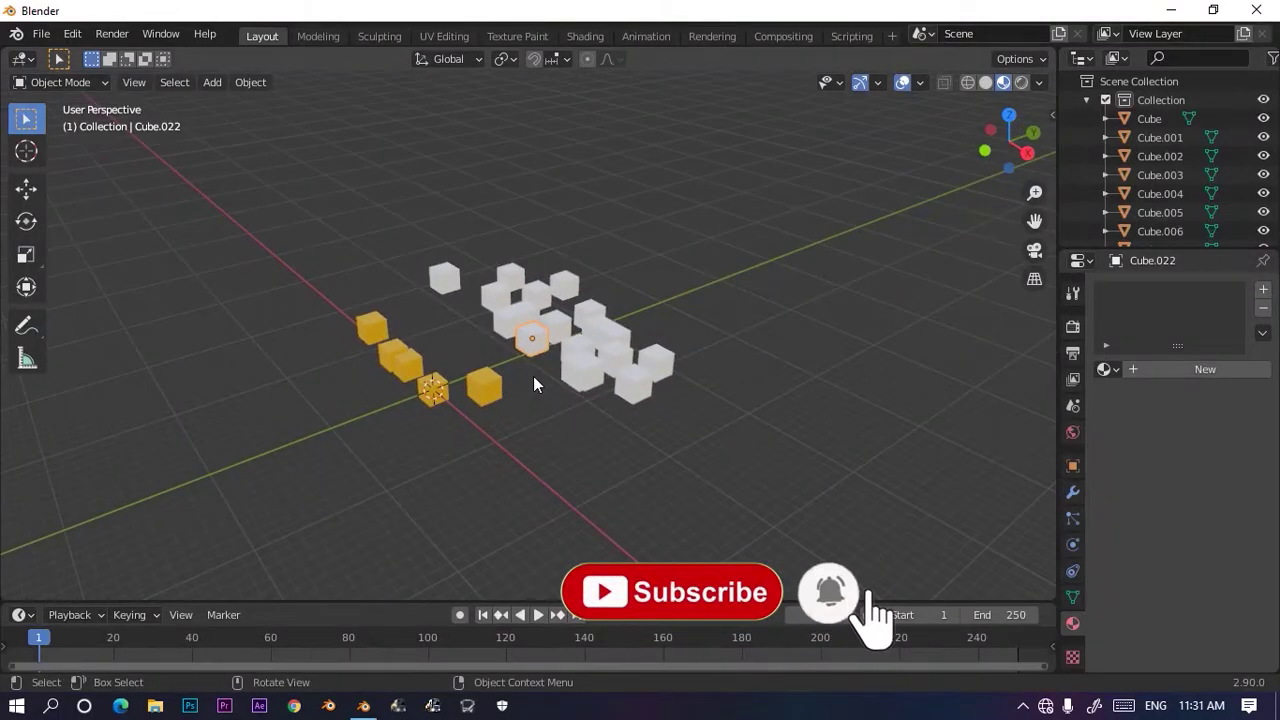
Step: Select all the cubes to view their outlines together up close, and clear the selection again
middle_click_drag(376, 351, 480, 230)
left_click_drag(480, 216, 224, 182)
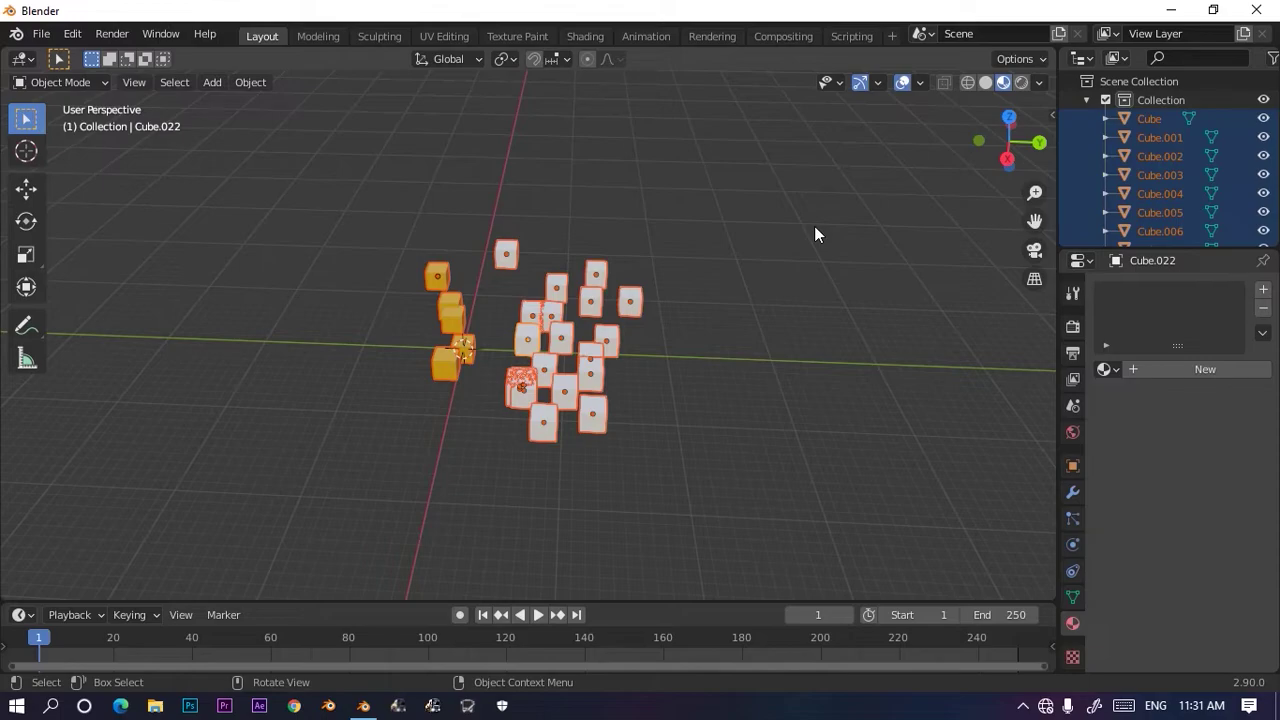
scroll(721, 307, "up", 3)
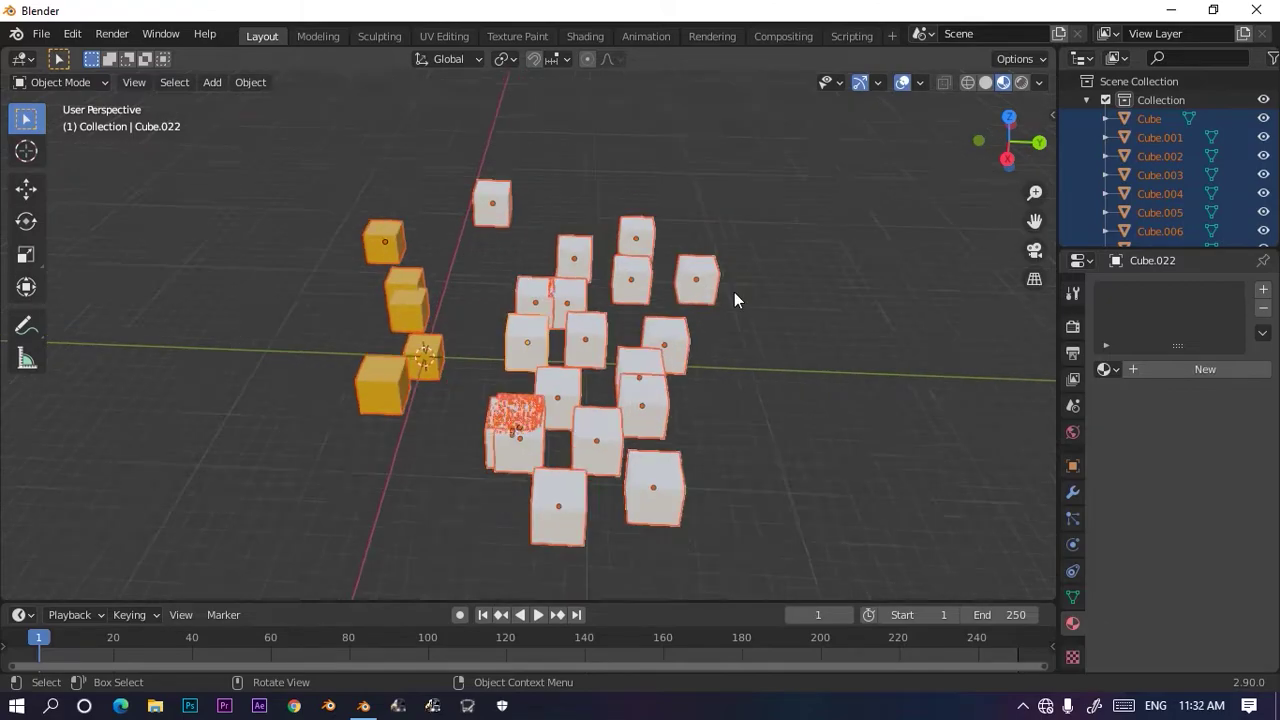
scroll(731, 294, "down", 3)
left_click(729, 296)
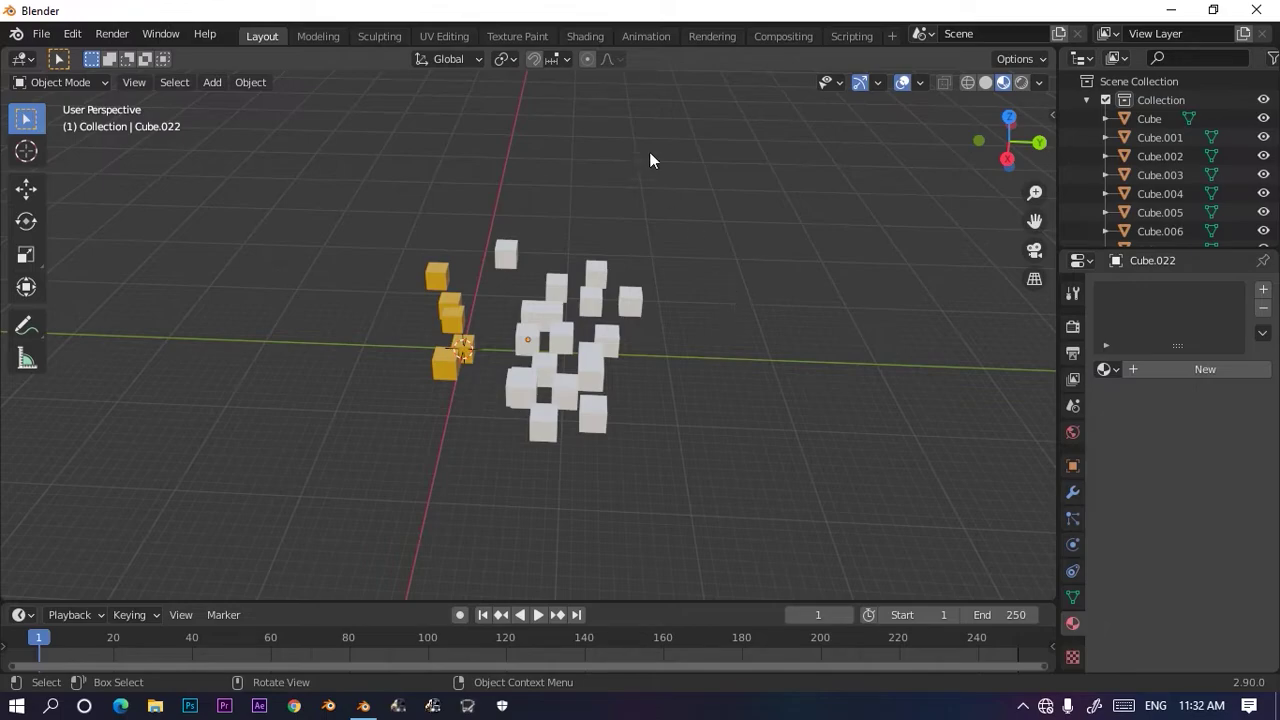
Step: Select the white cube Cube.003 nearest the close-up view and move it along the Y axis
scroll(625, 423, "up", 10)
scroll(605, 385, "down", 10)
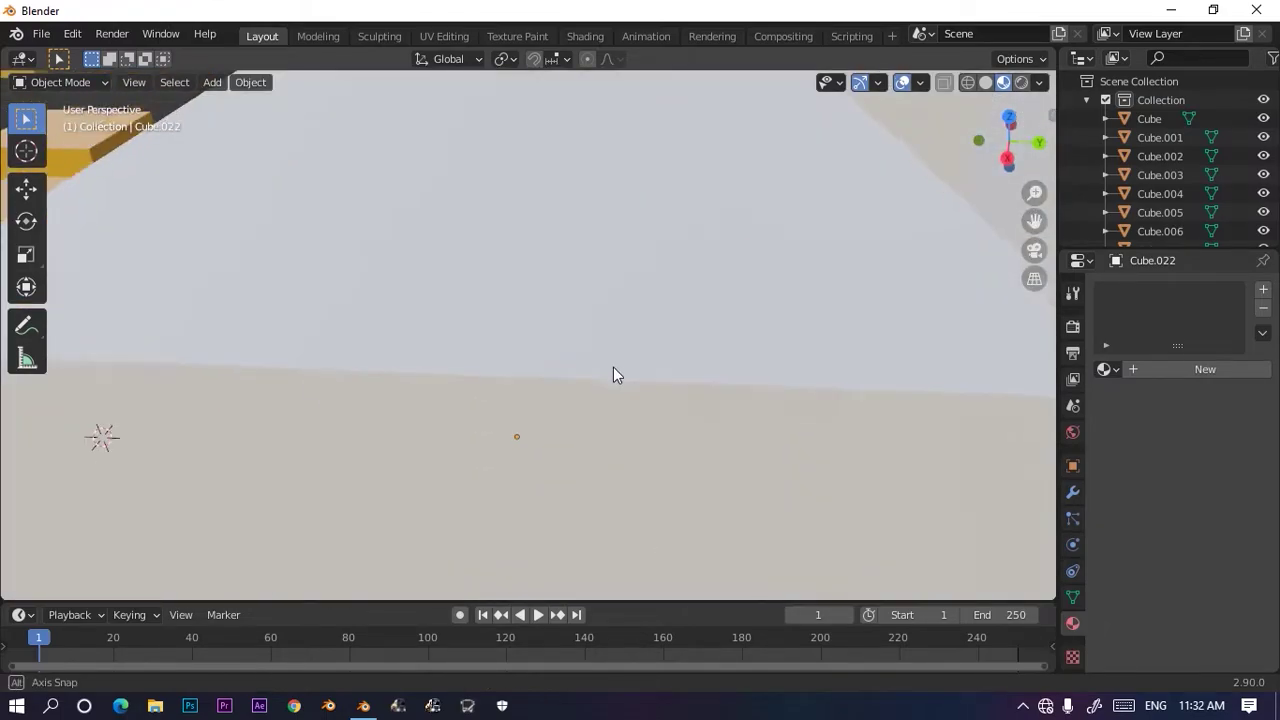
scroll(621, 327, "down", 10)
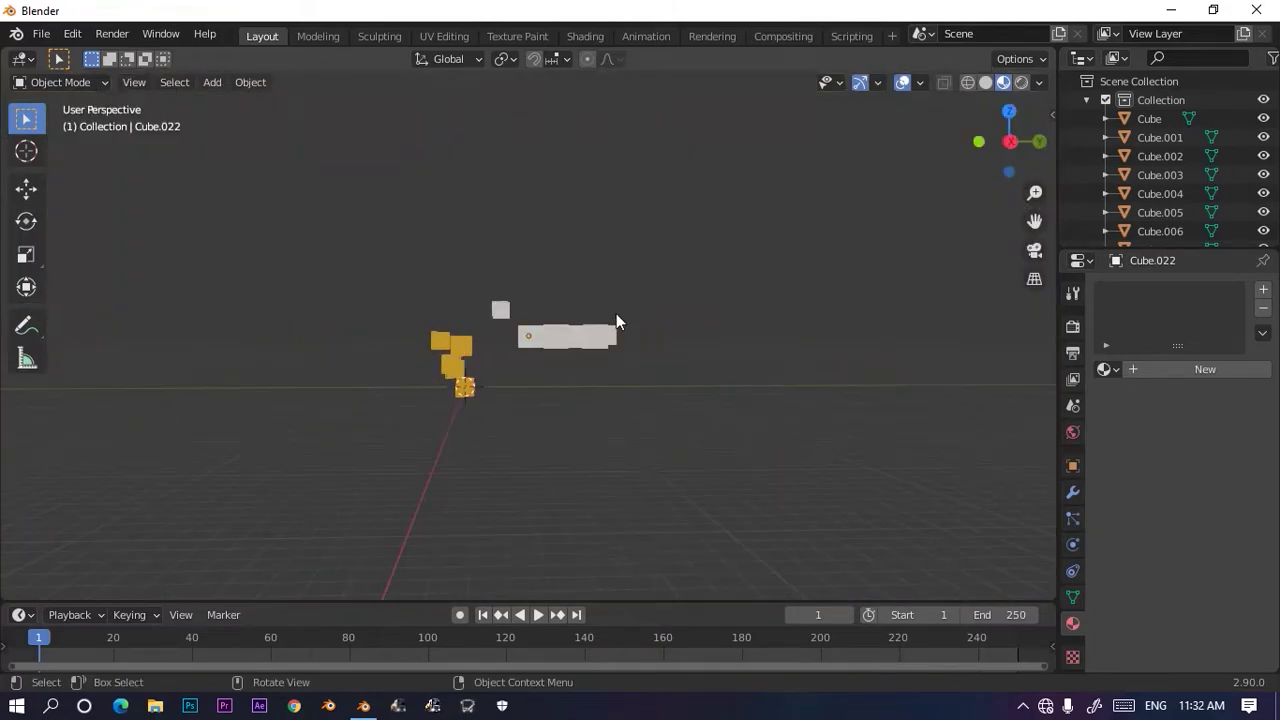
middle_click_drag(594, 474, 543, 458)
scroll(397, 440, "up", 5)
scroll(397, 440, "up", 4)
scroll(543, 458, "up", 3)
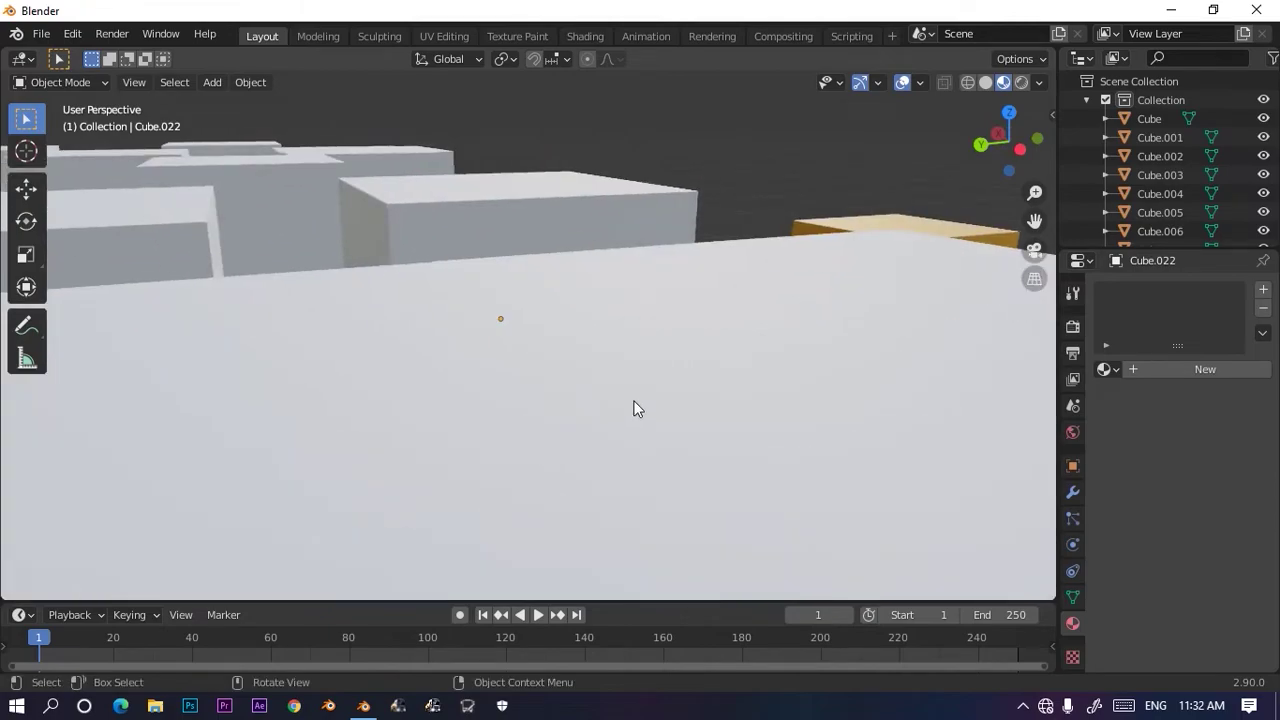
left_click(634, 408)
scroll(634, 408, "down", 3)
key("g")
key("y")
left_click(527, 467)
Step: Examine the arrangement of the white and orange cubes from several angles, both close up and from a distance
middle_click_drag(760, 432, 775, 406)
scroll(775, 406, "up", 2)
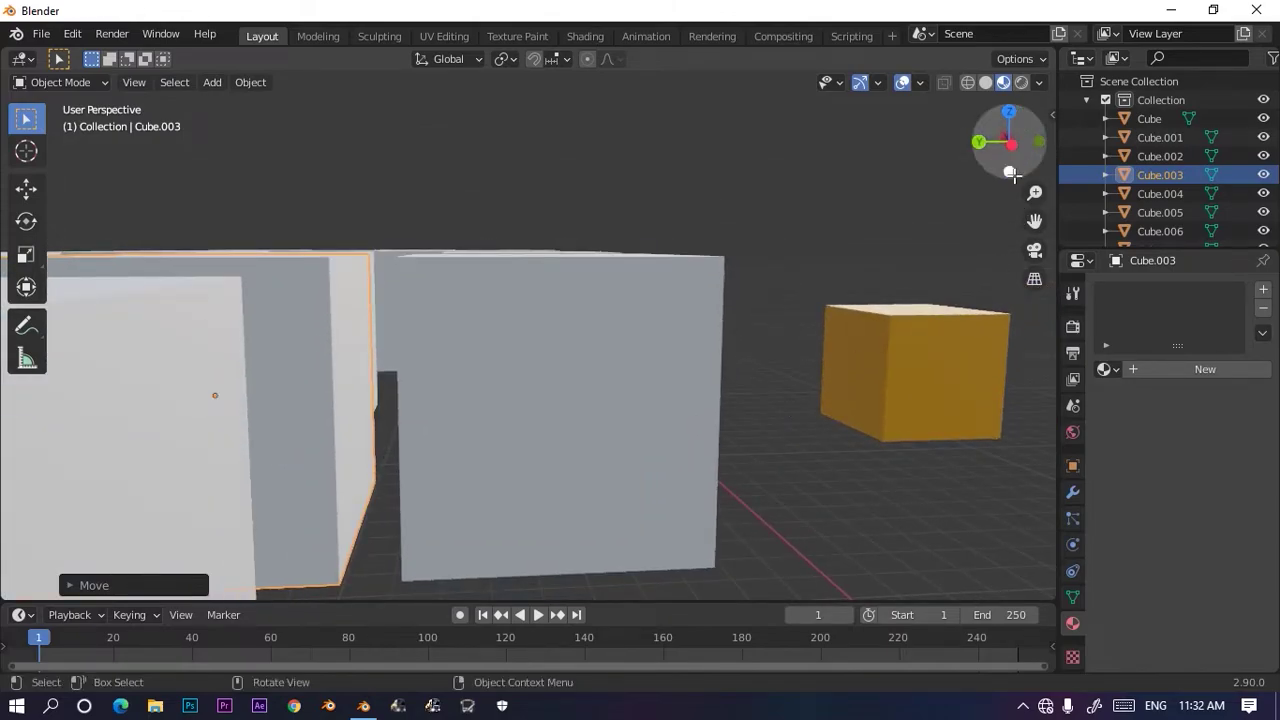
left_click(1011, 144)
scroll(424, 415, "up", 2)
middle_click_drag(424, 415, 375, 416)
scroll(404, 309, "down", 5)
middle_click_drag(608, 352, 714, 420)
scroll(632, 450, "down", 4)
scroll(646, 409, "up", 5)
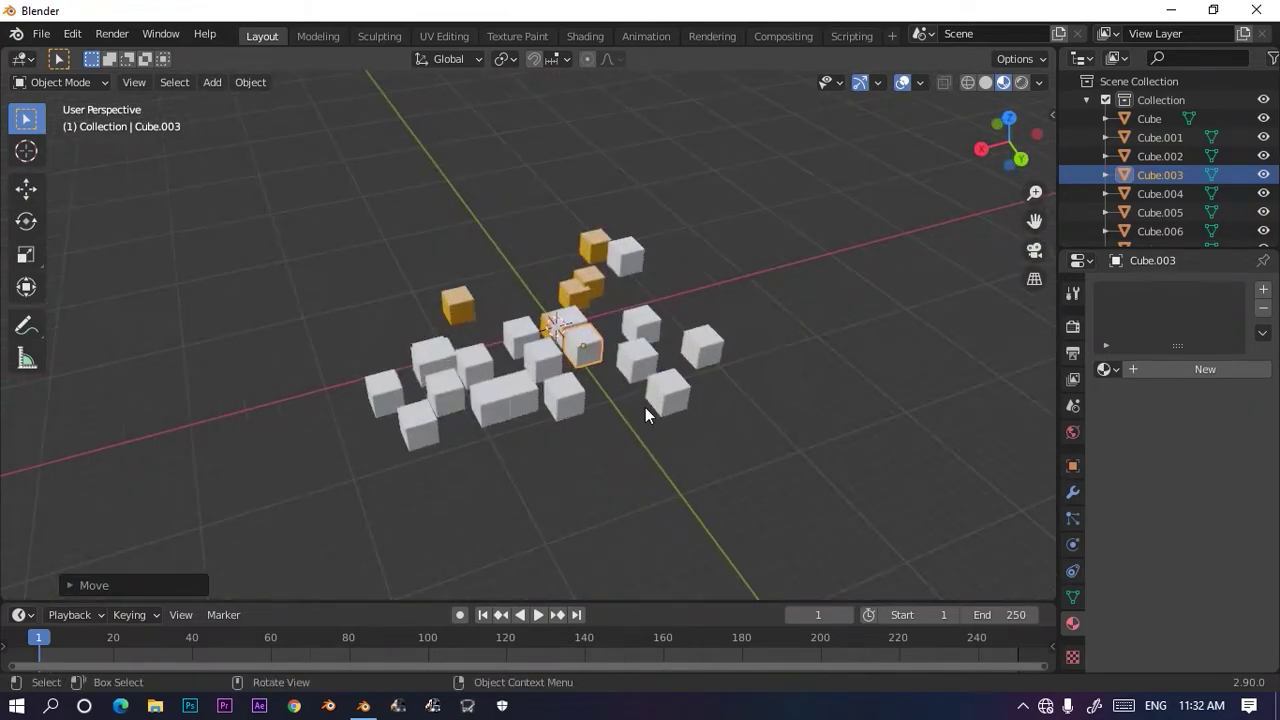
scroll(790, 432, "up", 3)
scroll(486, 423, "up", 6)
middle_click_drag(520, 411, 545, 405)
middle_click_drag(890, 352, 487, 334)
scroll(487, 334, "down", 5)
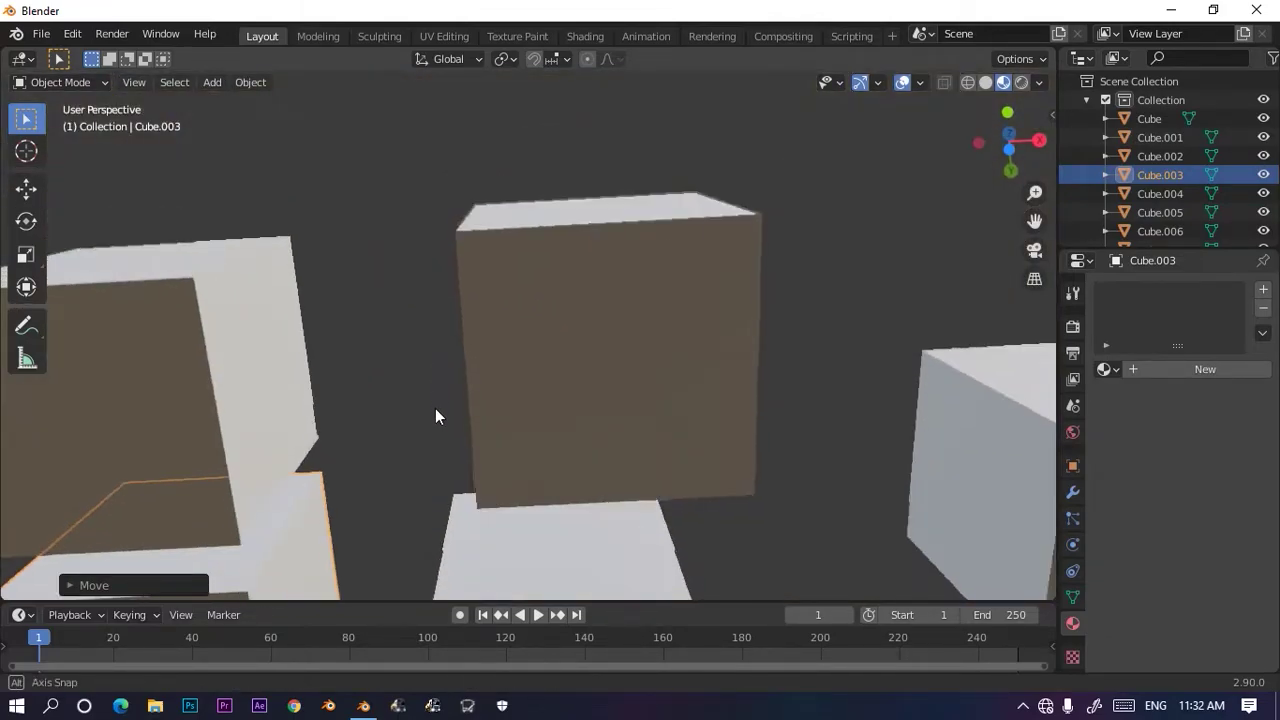
middle_click_drag(435, 415, 574, 143)
scroll(565, 139, "down", 2)
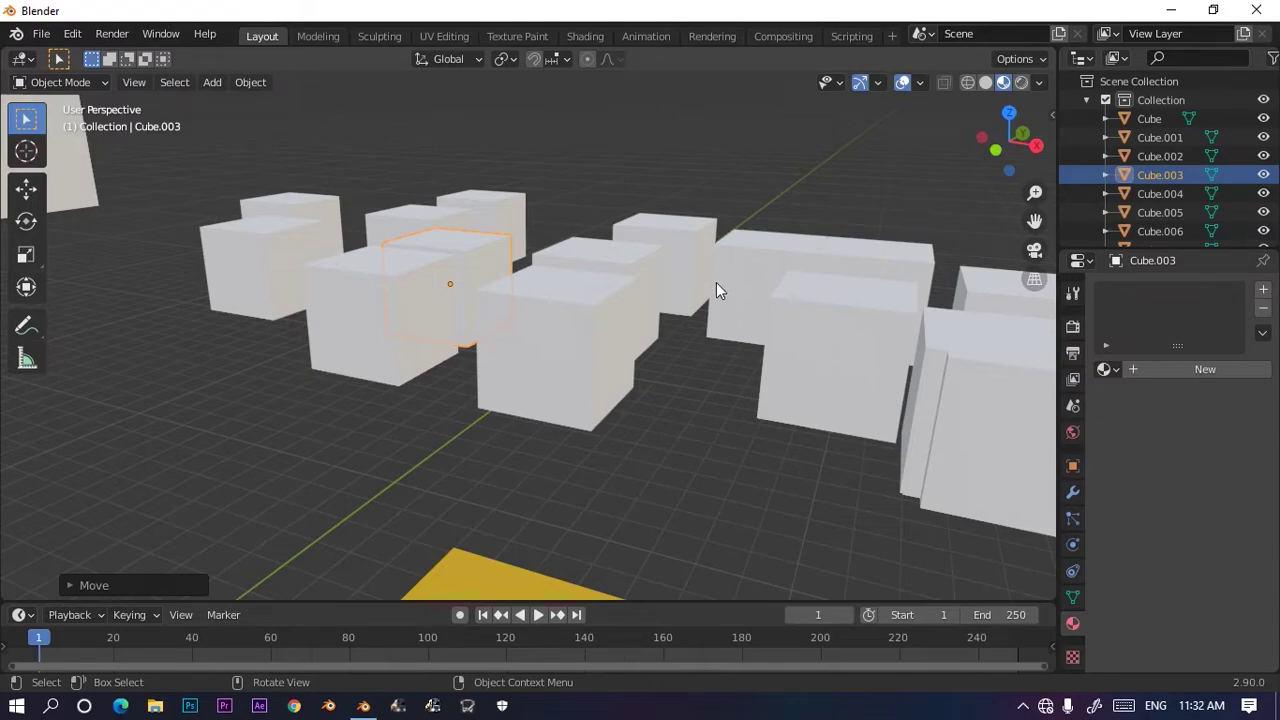
scroll(717, 282, "down", 6)
middle_click_drag(878, 416, 718, 393)
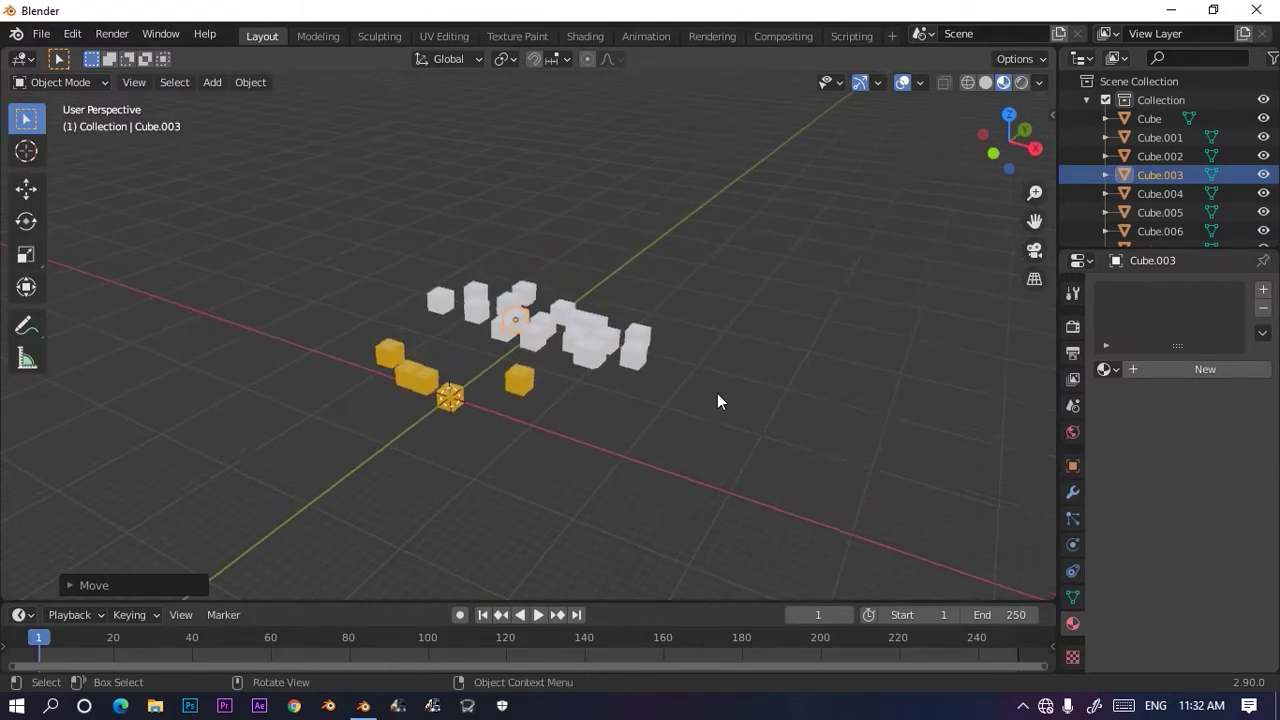
scroll(702, 389, "down", 3)
scroll(590, 377, "up", 8)
scroll(553, 425, "down", 5)
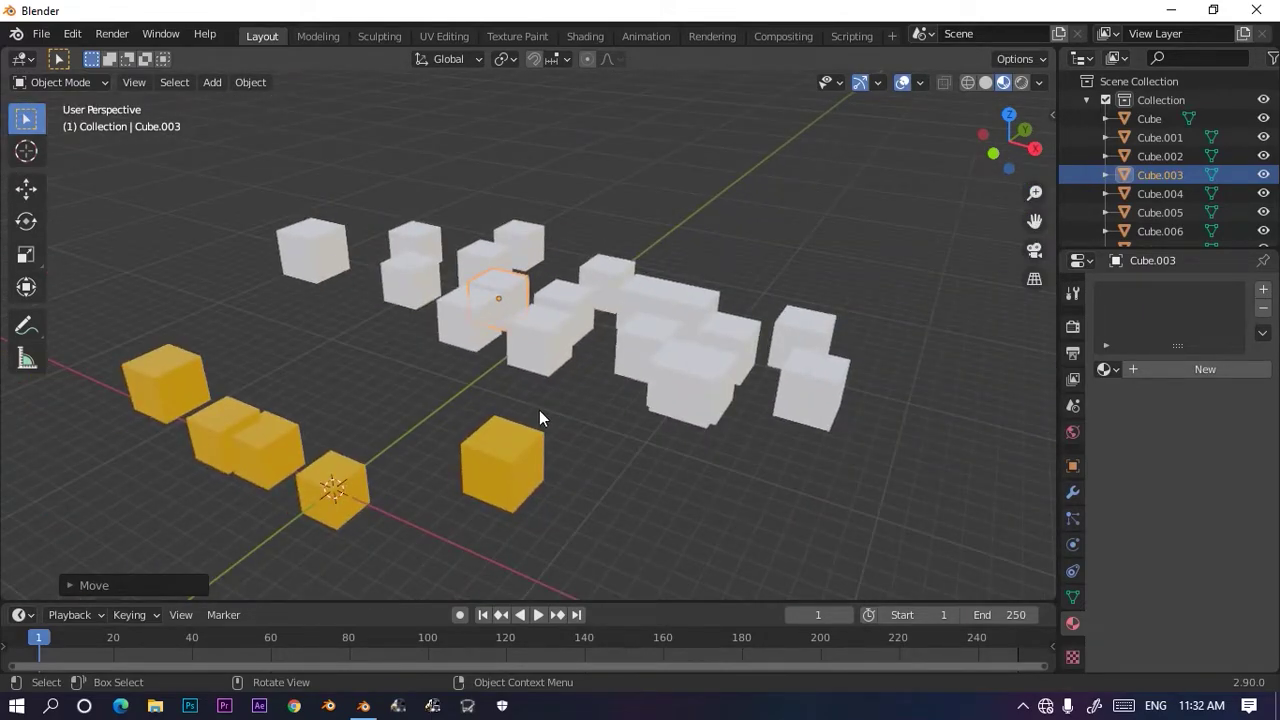
key("alt")
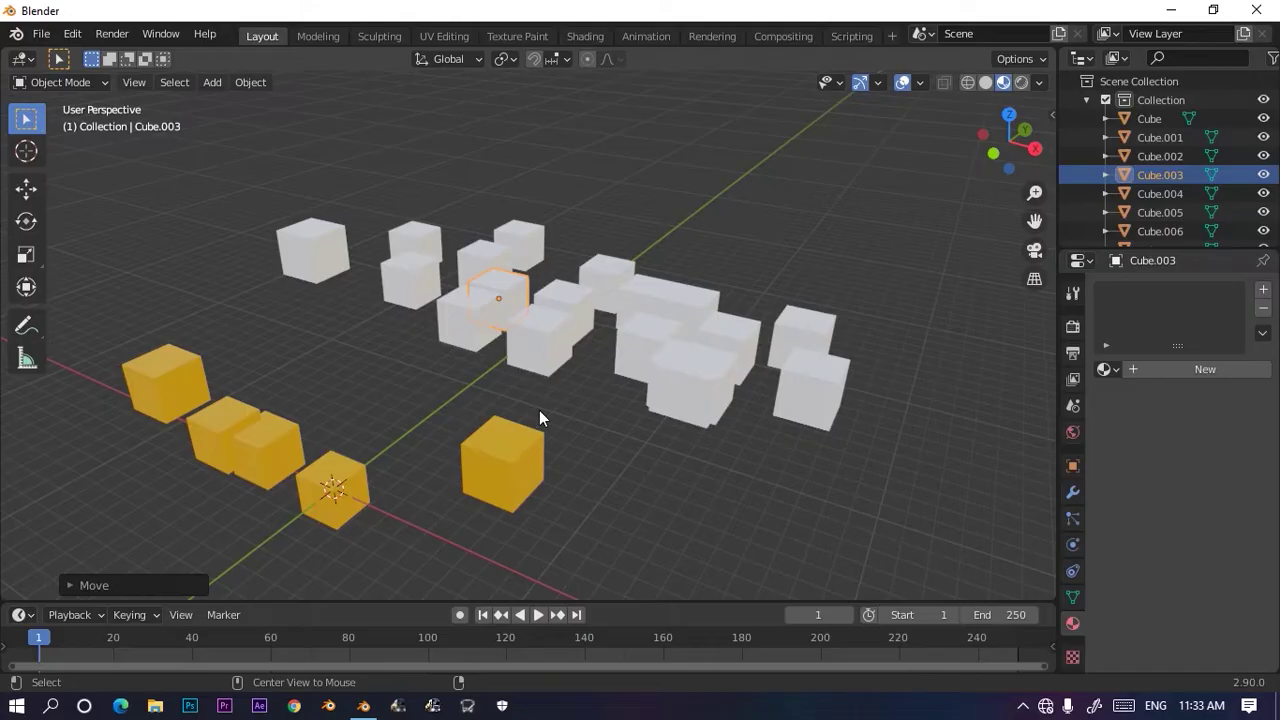